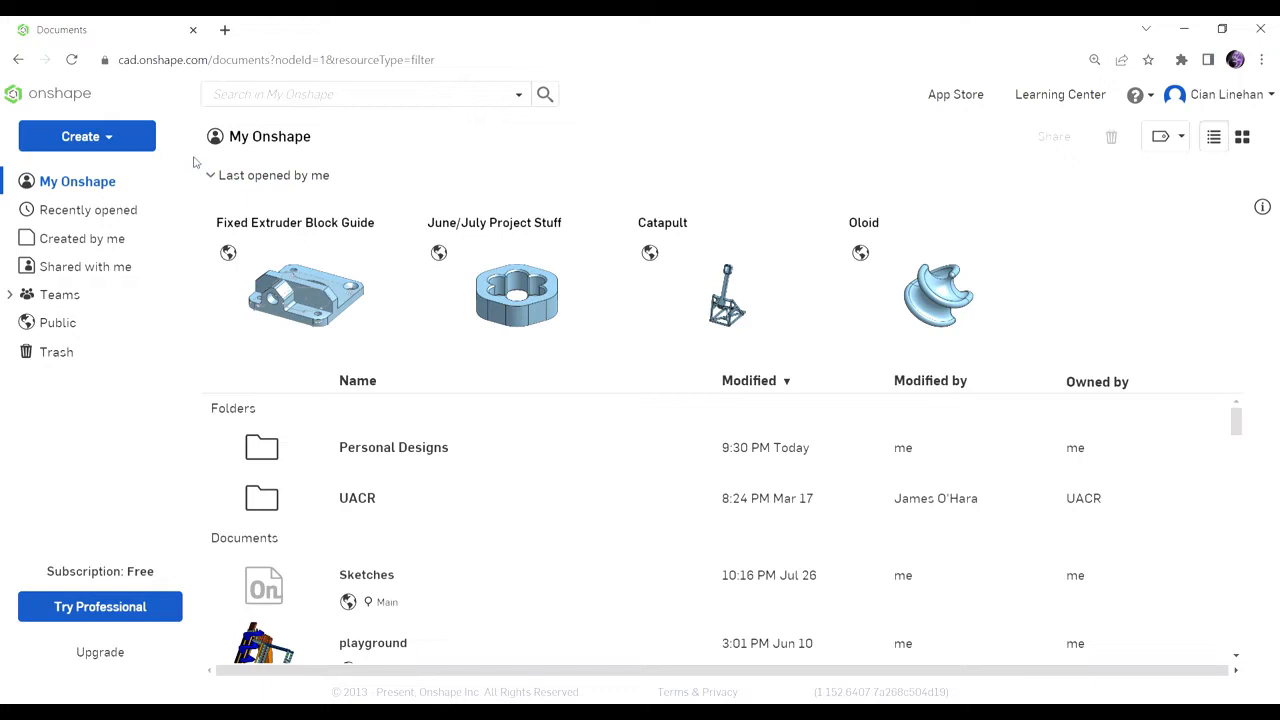
Step: Create a new public document named "Sketch"
click(138, 137)
click(90, 171)
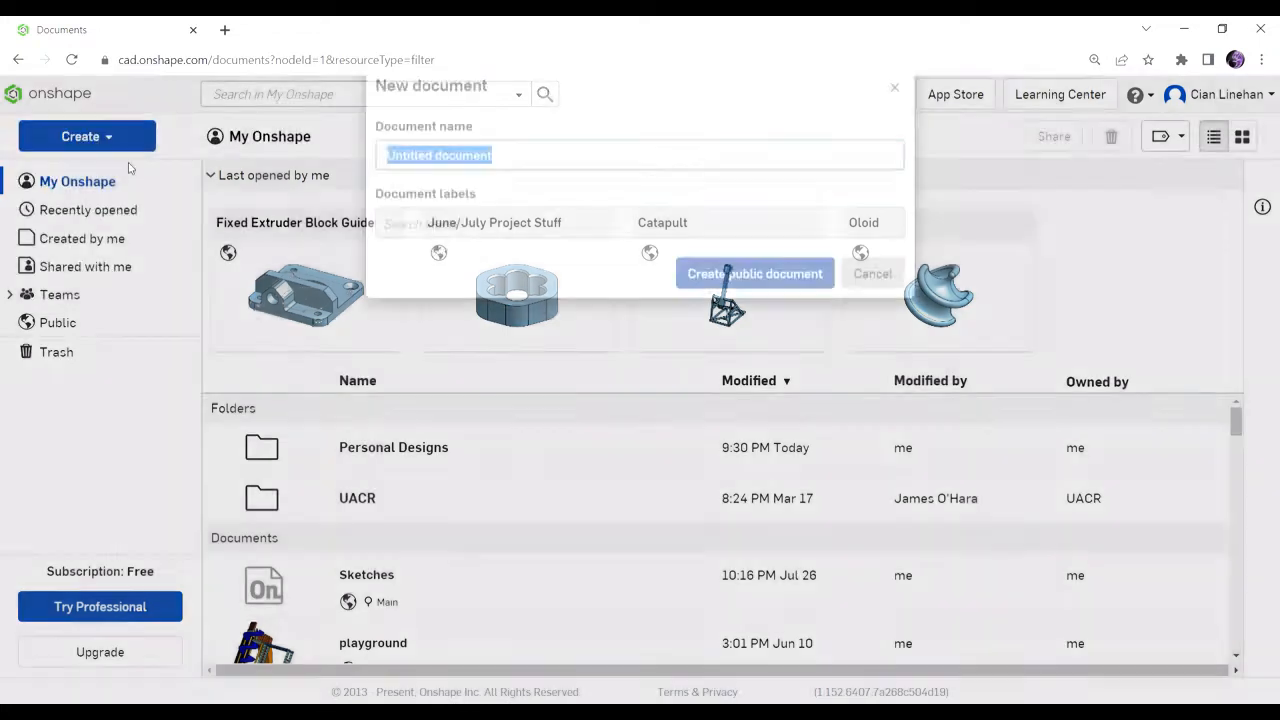
text(Sketch)
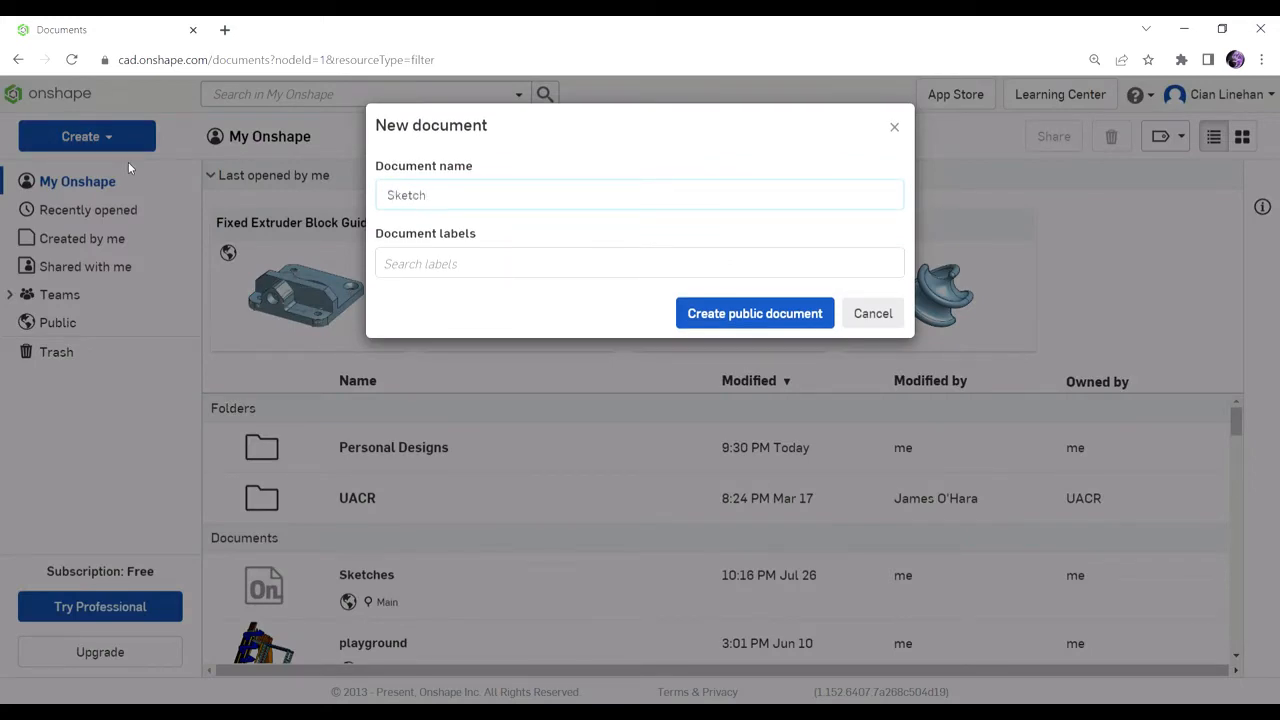
click(701, 314)
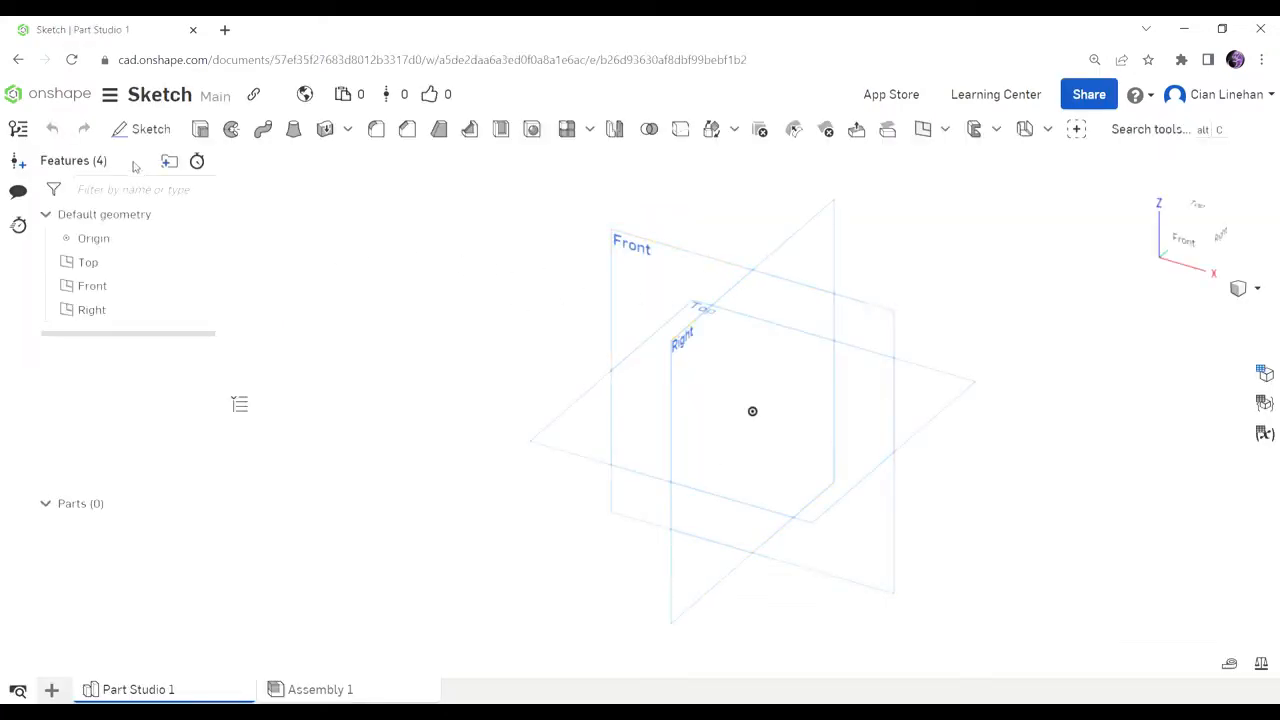
Step: Start a new sketch on the Top plane and orient the view straight onto it from the top
click(152, 130)
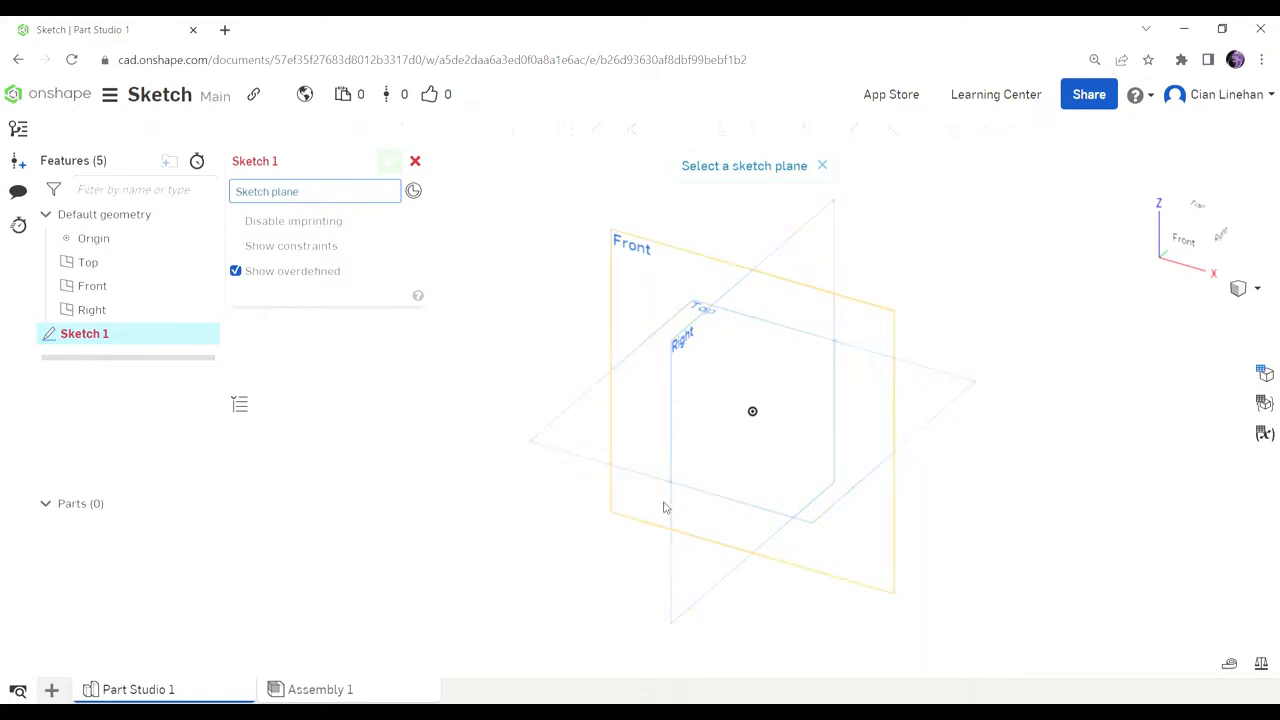
click(556, 440)
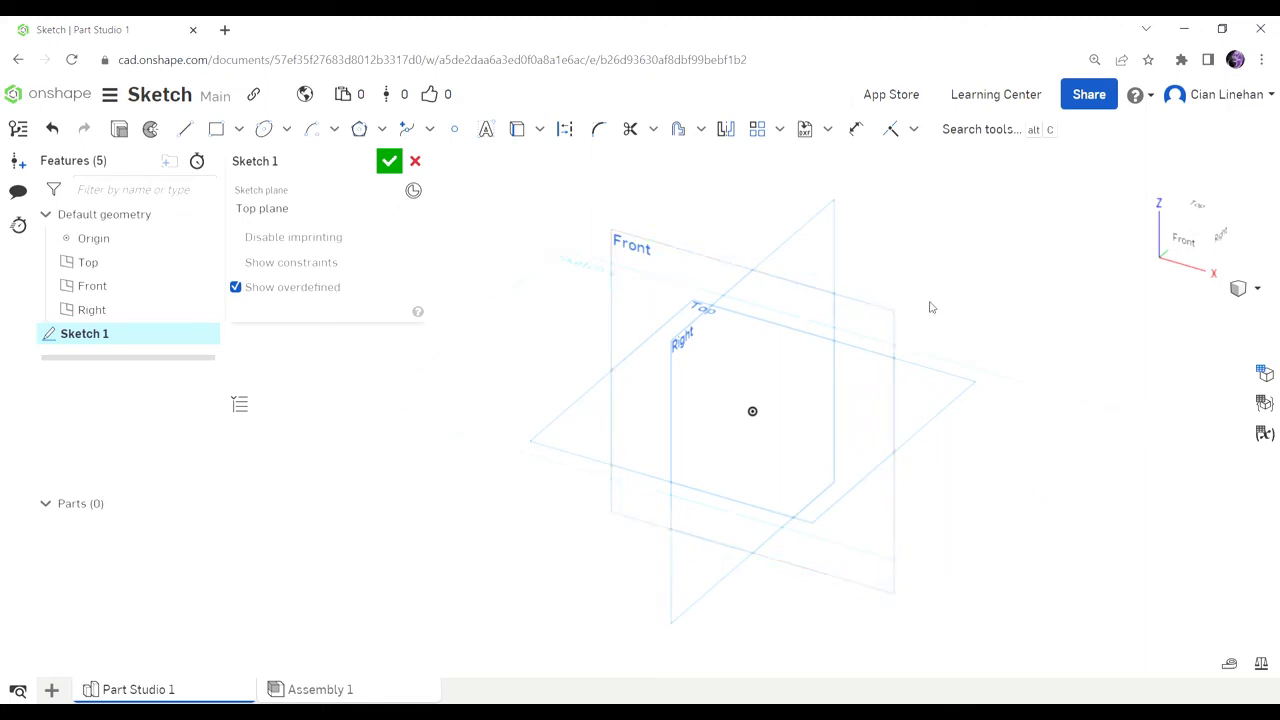
right_drag(967, 273, 707, 620)
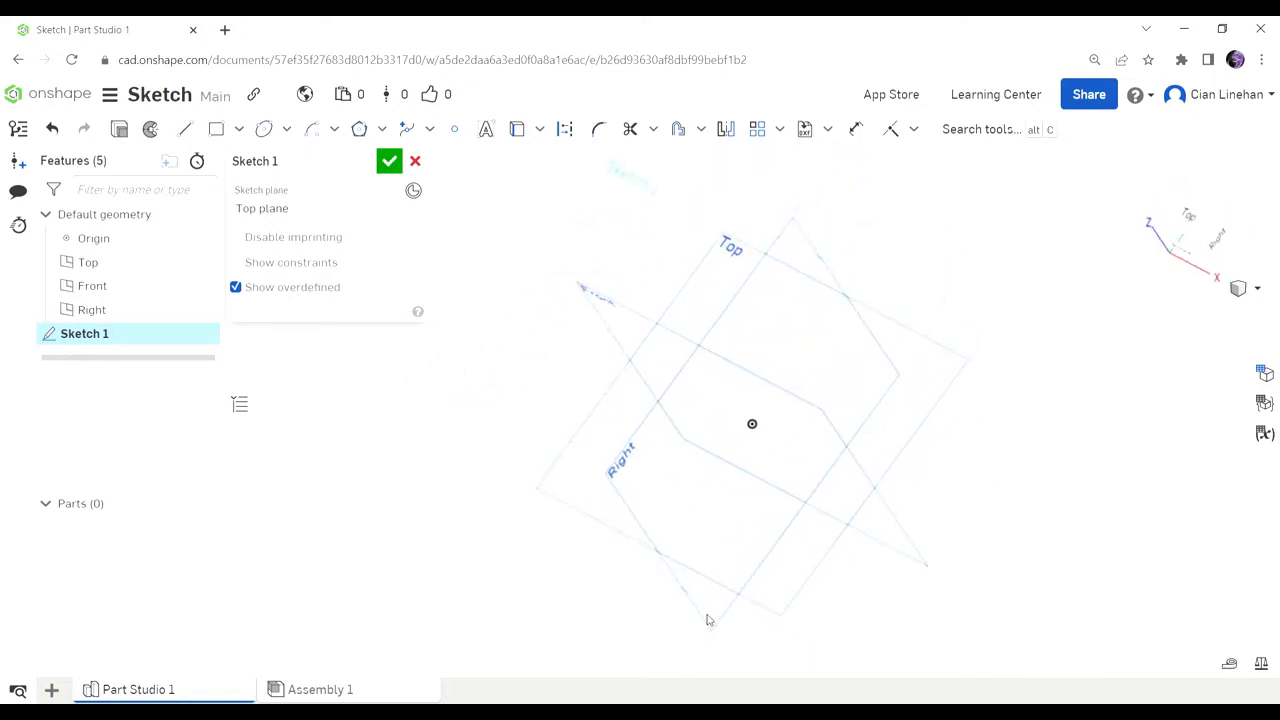
click(1166, 183)
click(1166, 183)
click(1166, 183)
click(1230, 180)
click(1230, 180)
click(1230, 180)
click(1205, 176)
click(1205, 176)
click(1188, 208)
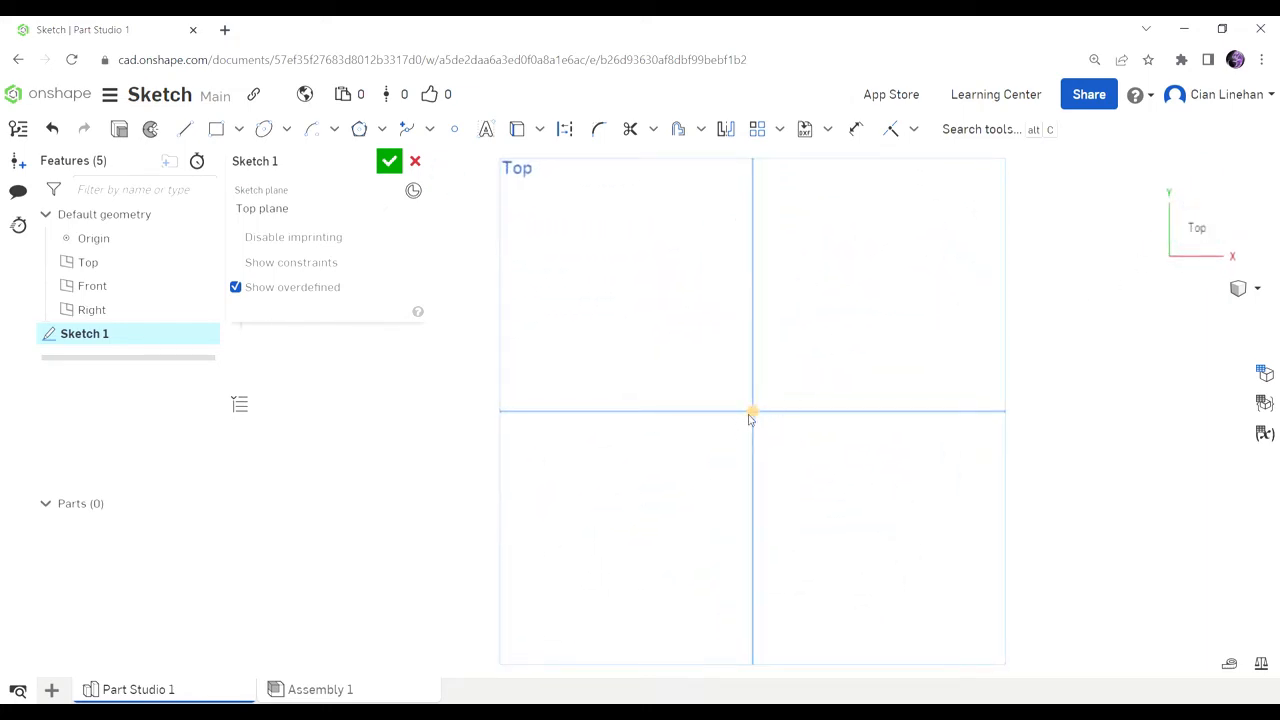
Step: Sketch a slanted line about 2.64 in long from the origin into the upper-right quadrant of the Top plane
click(187, 133)
click(752, 411)
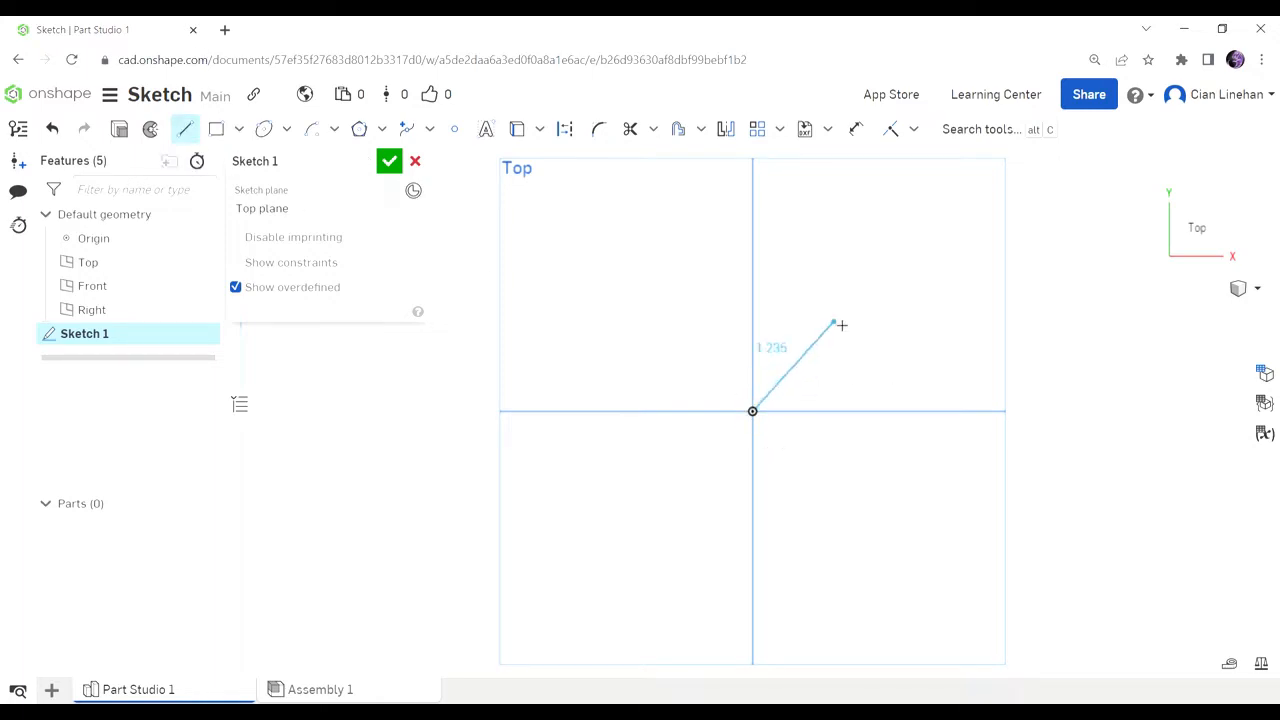
click(948, 305)
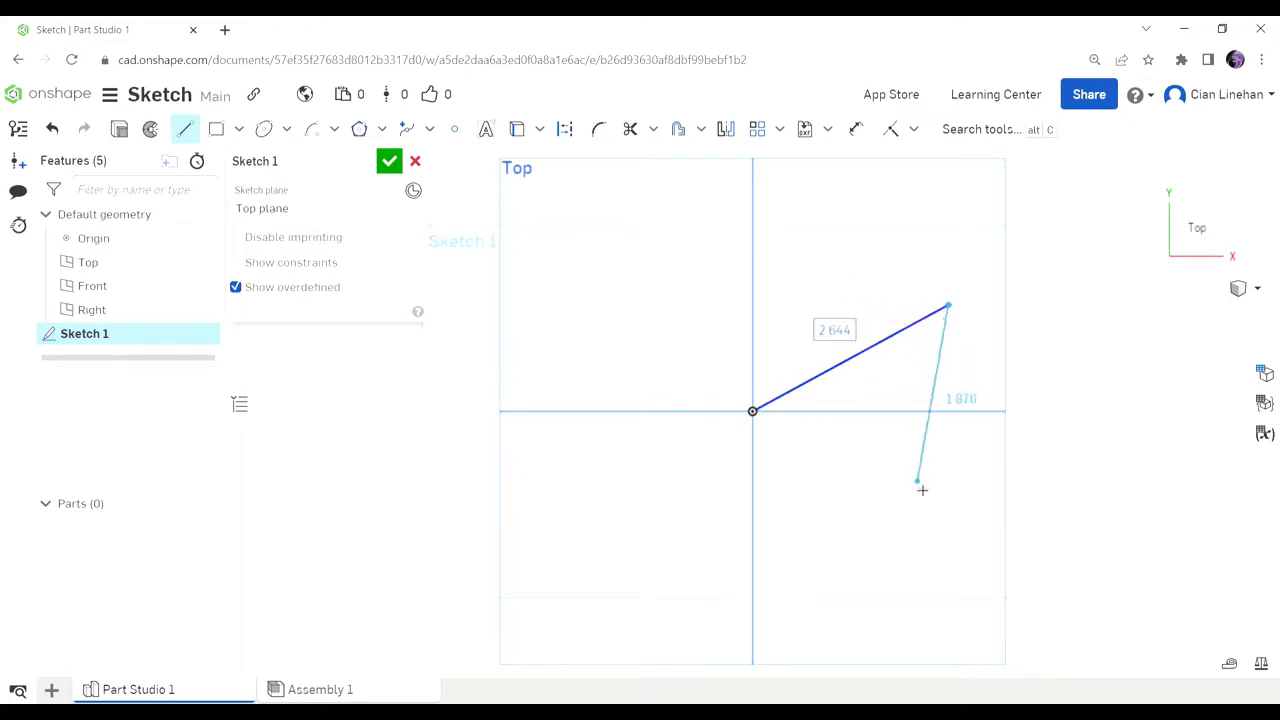
key(Escape)
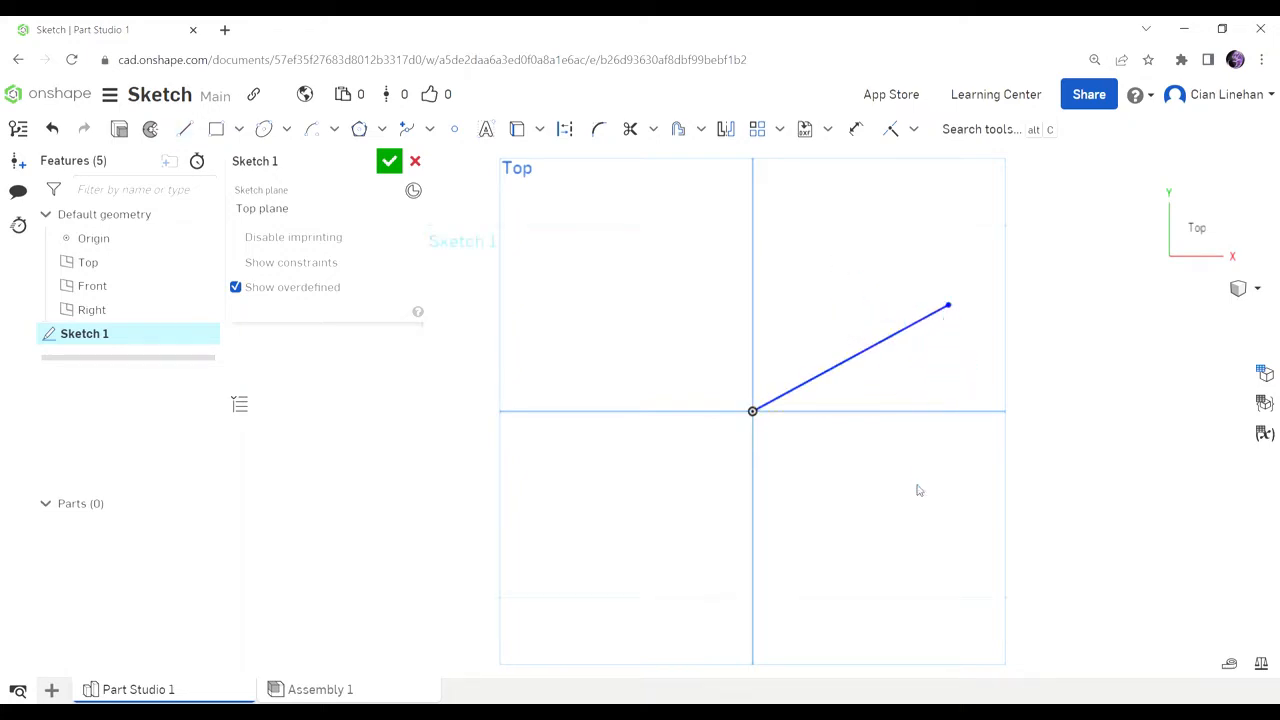
Step: Dimension the slanted line's length and set it to 2.5 in
click(857, 131)
click(857, 362)
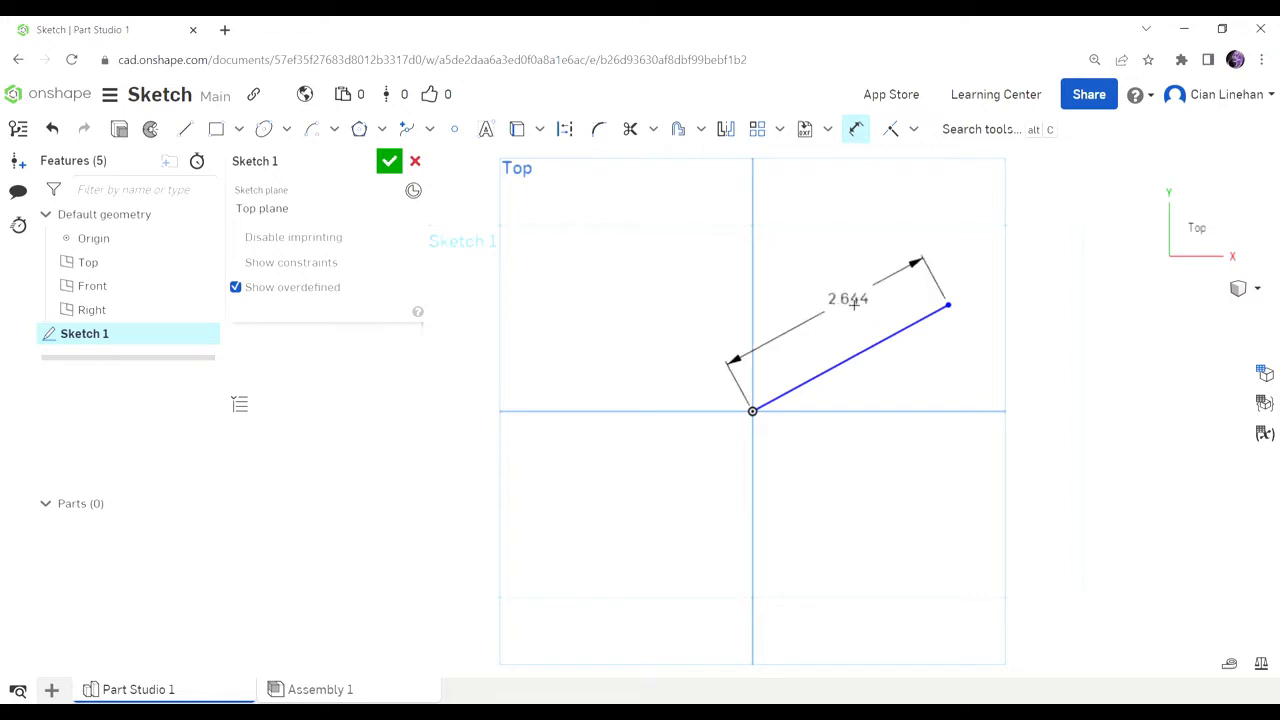
click(847, 305)
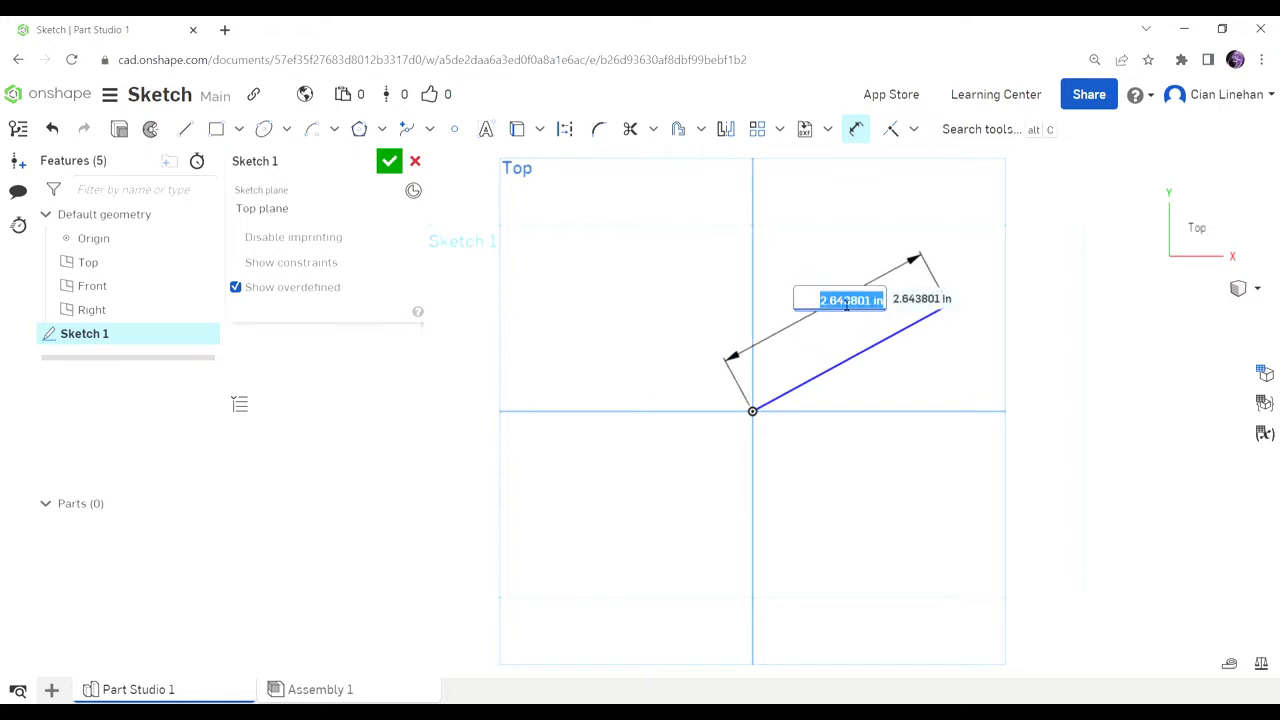
text(2)
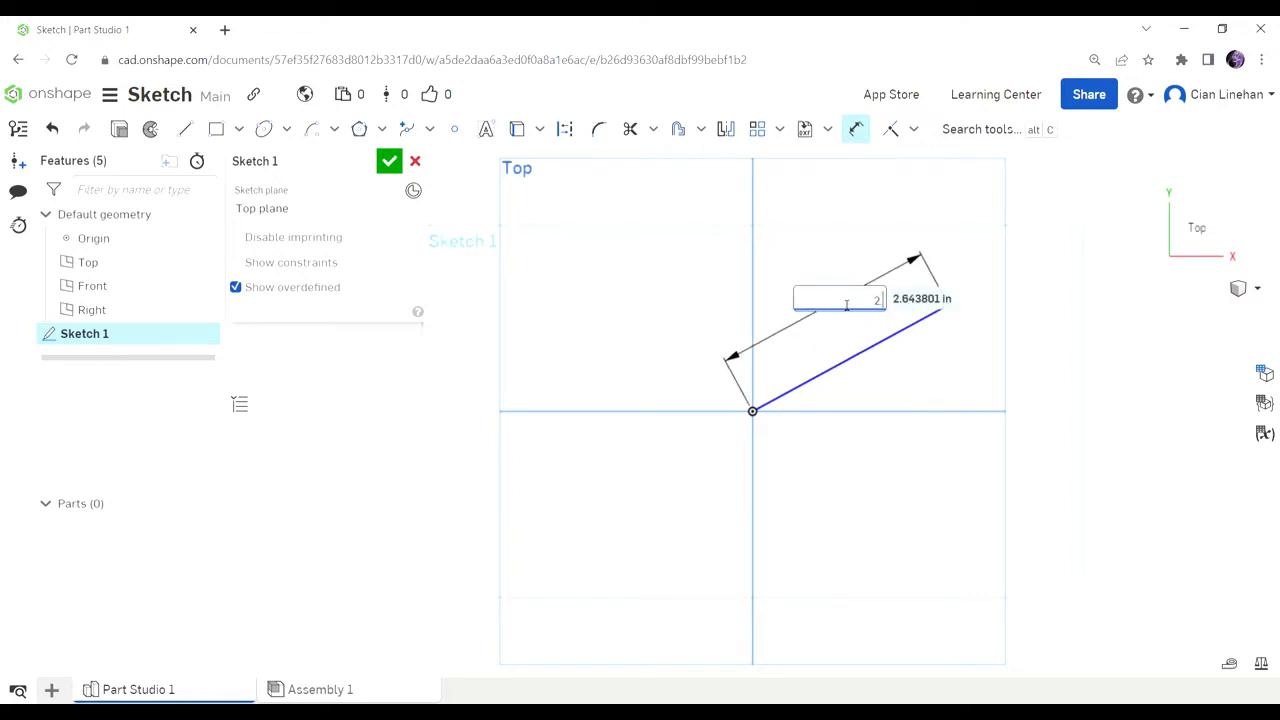
text(.5)
key(Return)
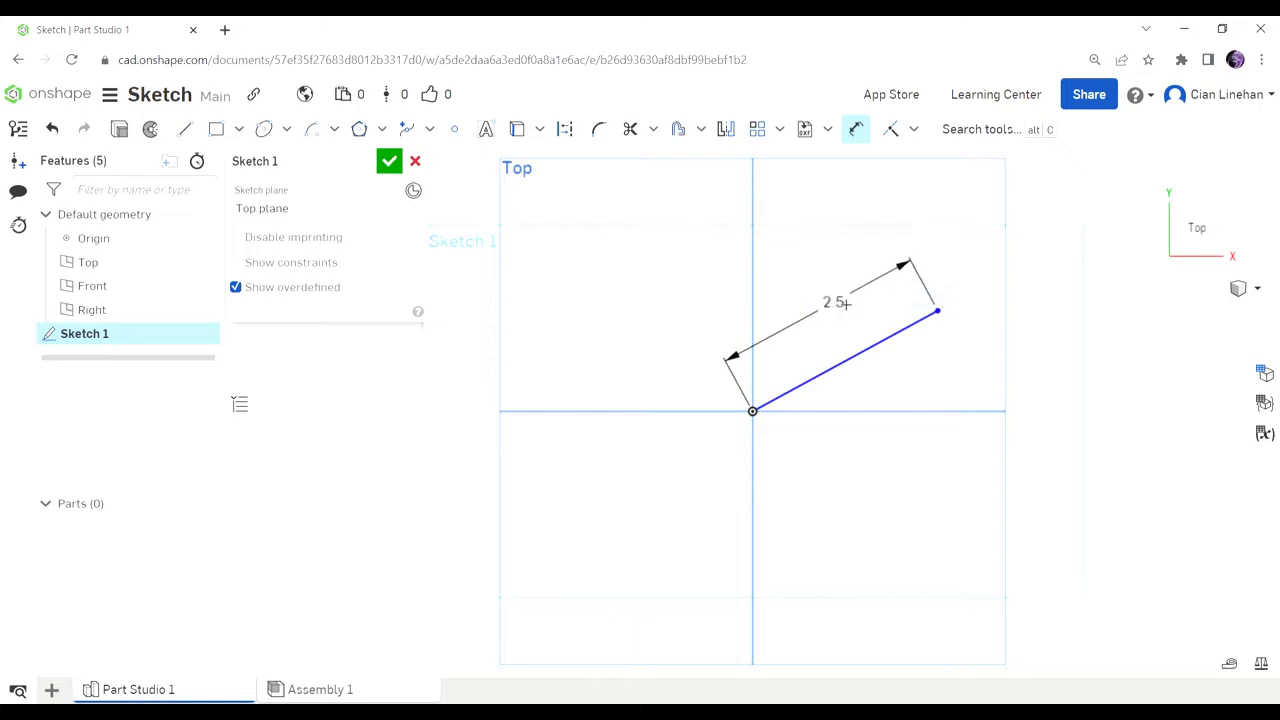
Step: Dimension the angle between the slanted line and the horizontal axis and set it to 45 degrees
click(889, 337)
click(918, 410)
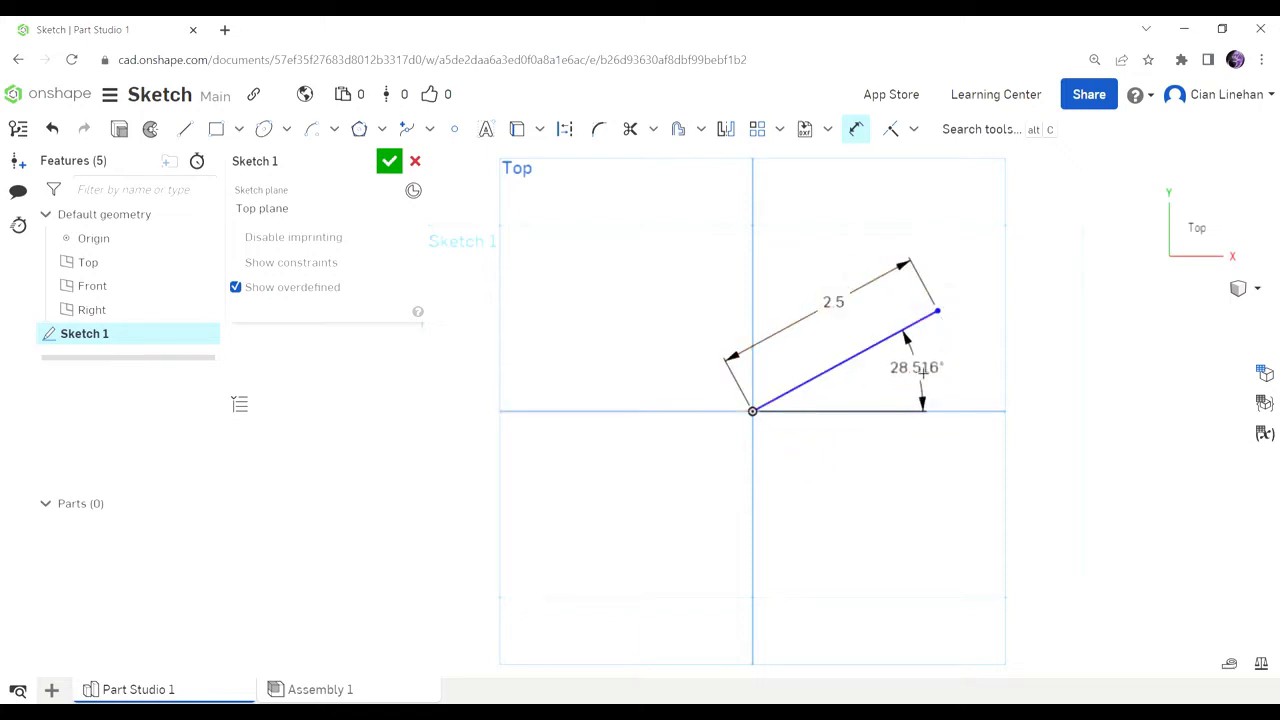
click(940, 375)
text(45)
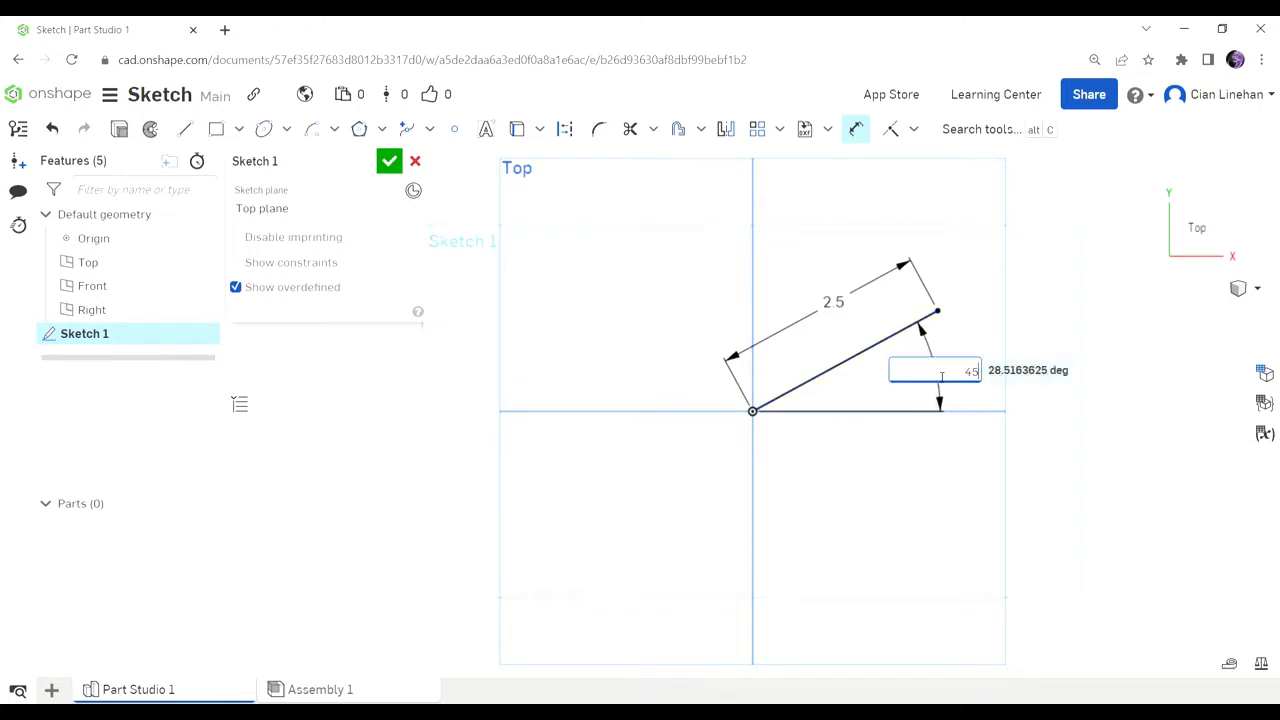
key(Return)
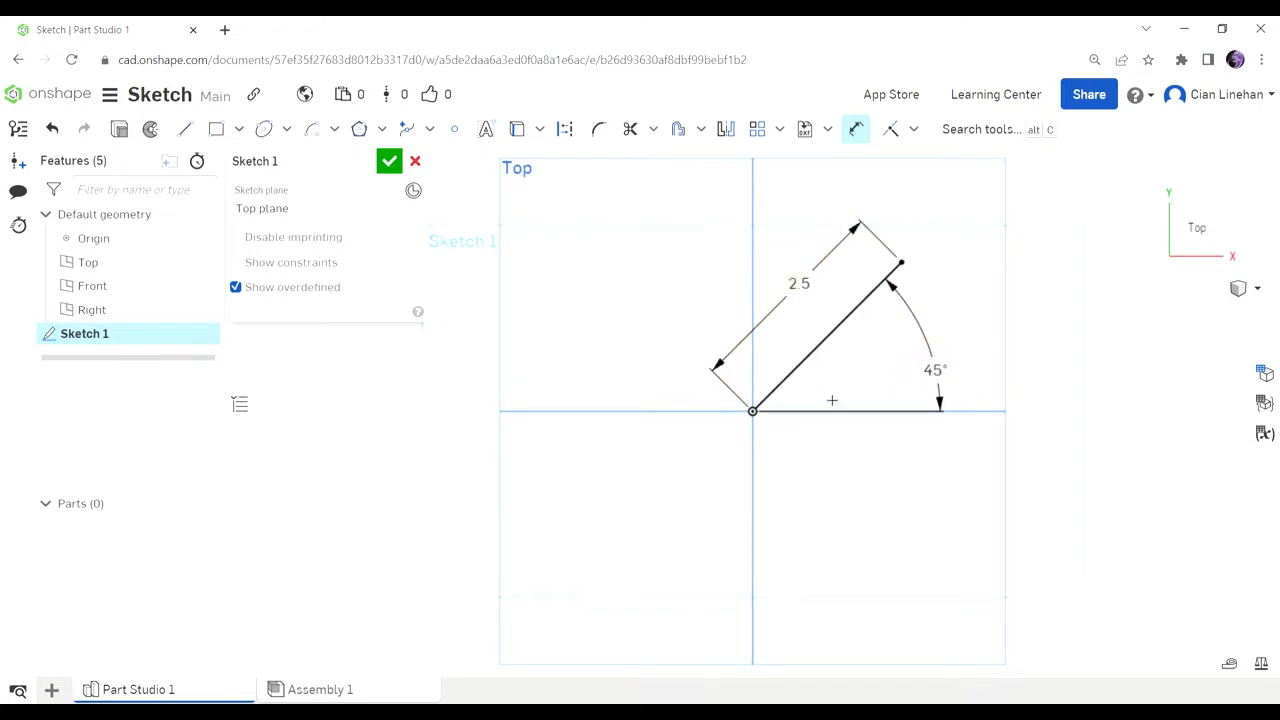
Step: Delete the slanted line together with its dimensions from the sketch
scroll(831, 400, down, 2)
key(Escape)
drag(704, 225, 957, 486)
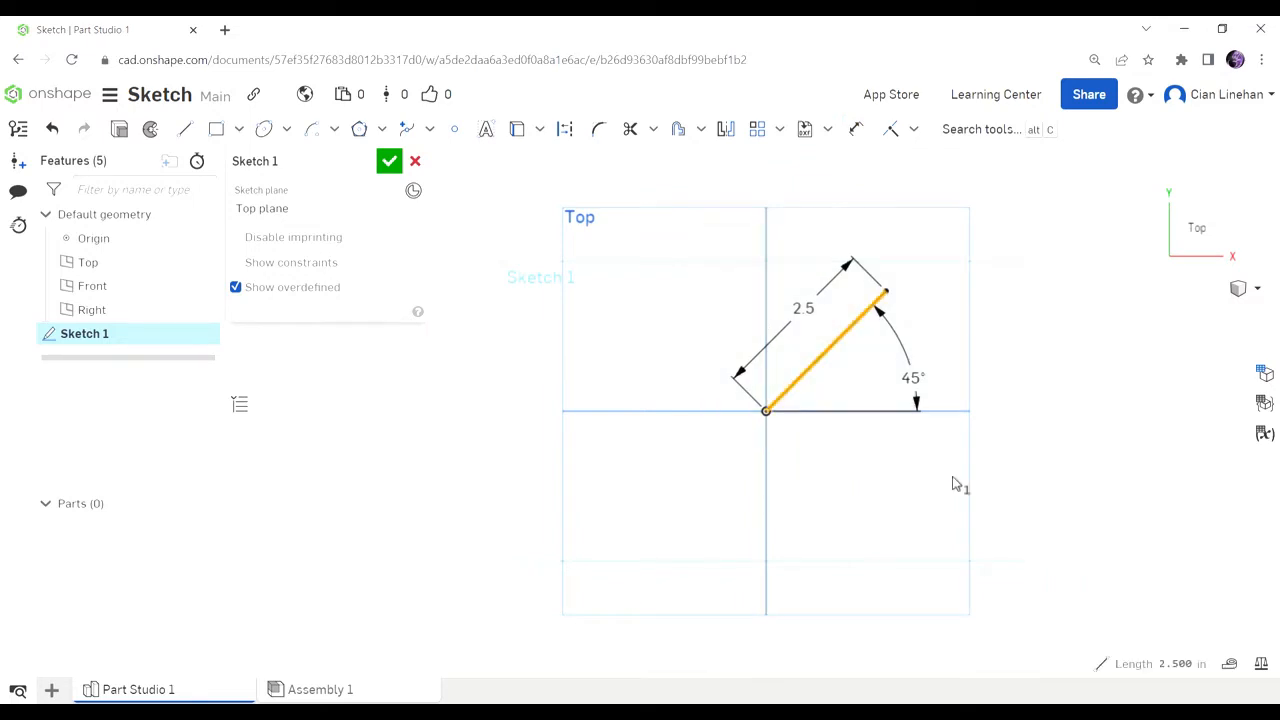
key(Delete)
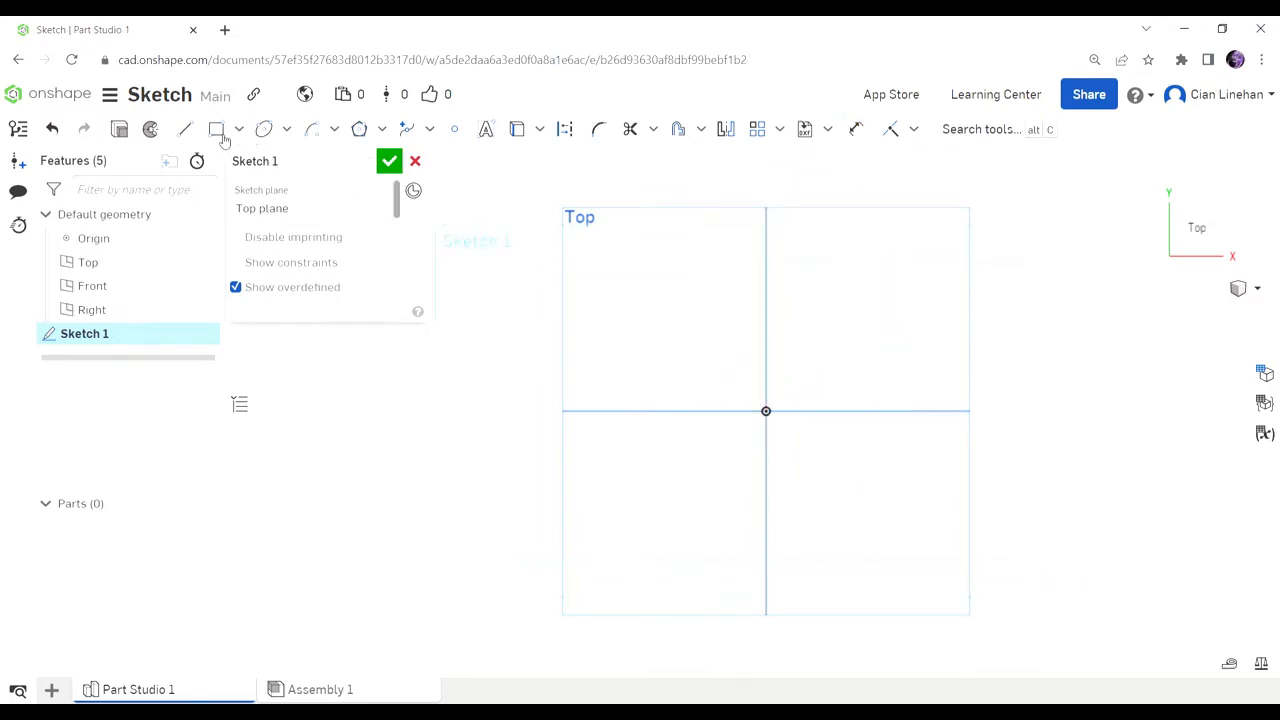
Step: Sketch a corner rectangle from the origin into the upper-right quadrant, about 2.52 in wide and 1.57 in high
click(221, 135)
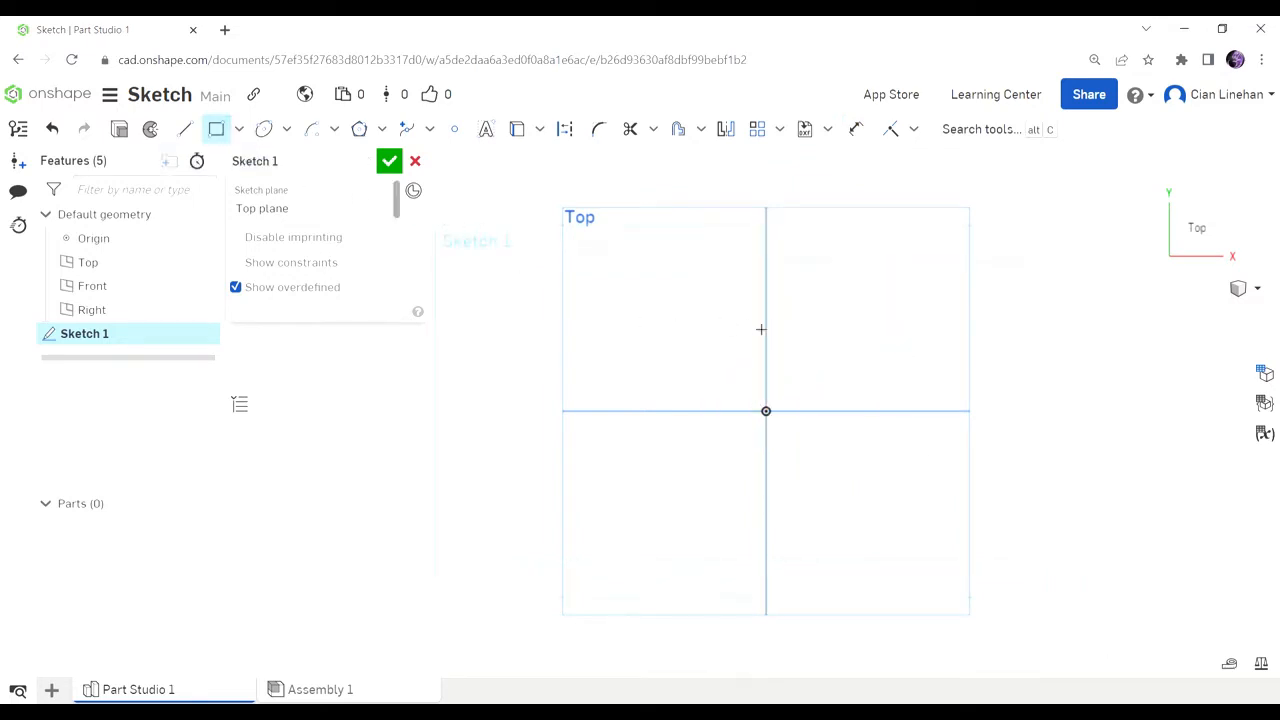
click(773, 417)
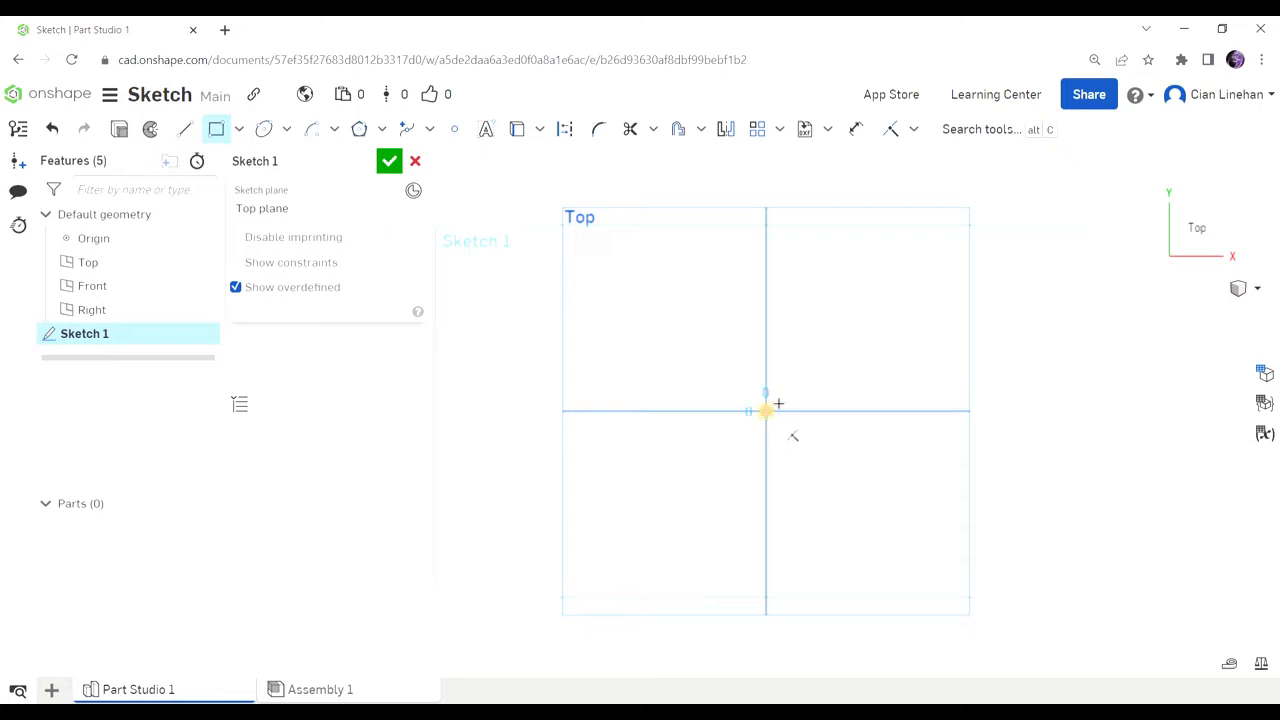
click(942, 311)
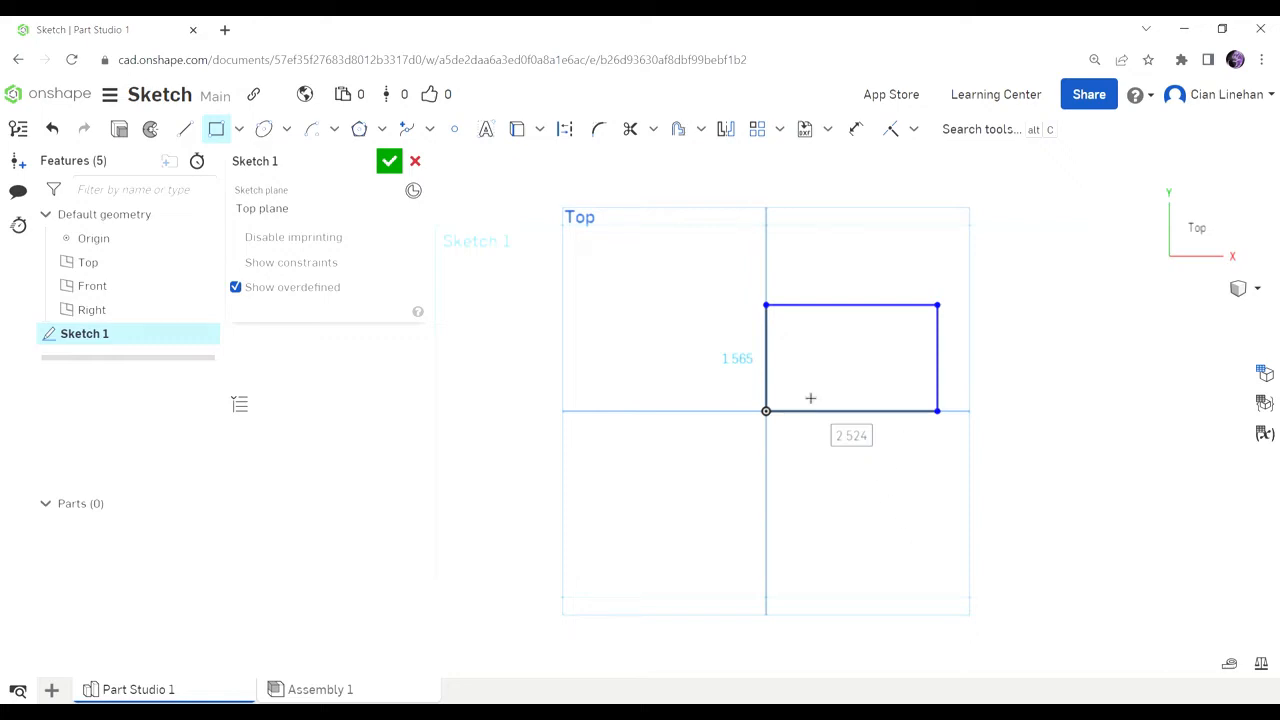
Step: Set the corner rectangle's width to 3 in and its height to 2 in
double_click(886, 461)
text(3)
key(Return)
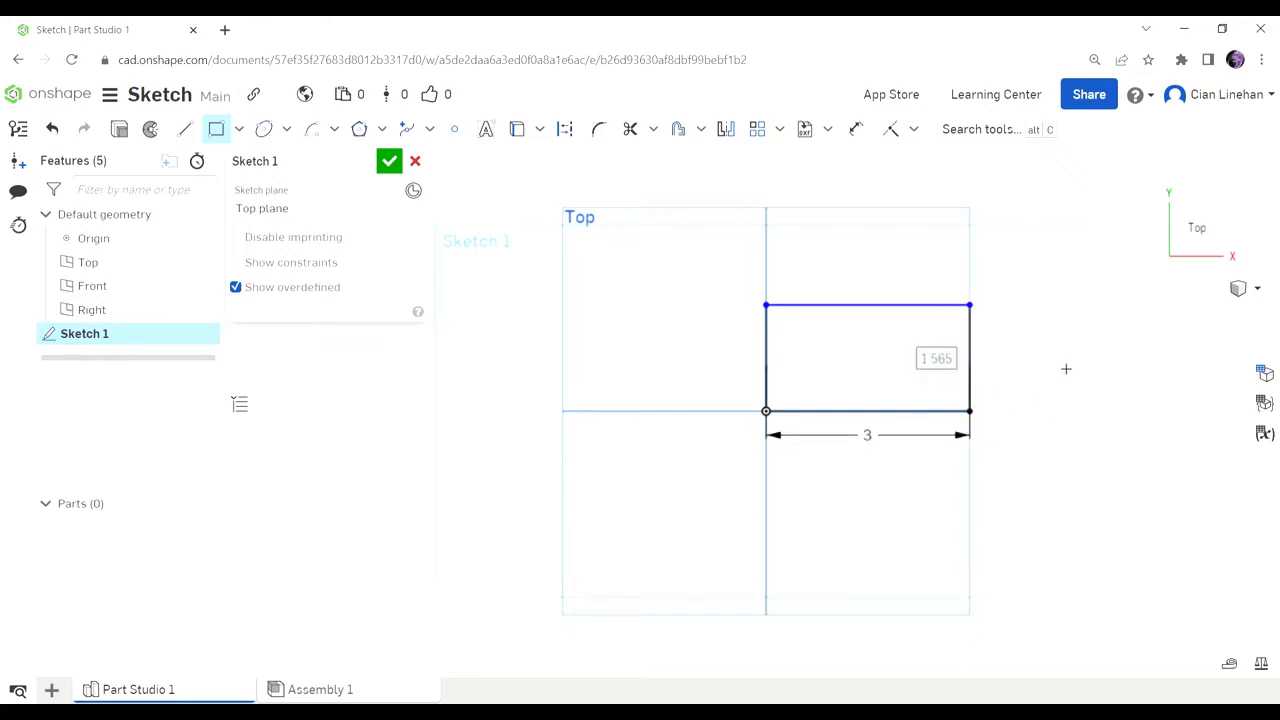
text(2)
key(Return)
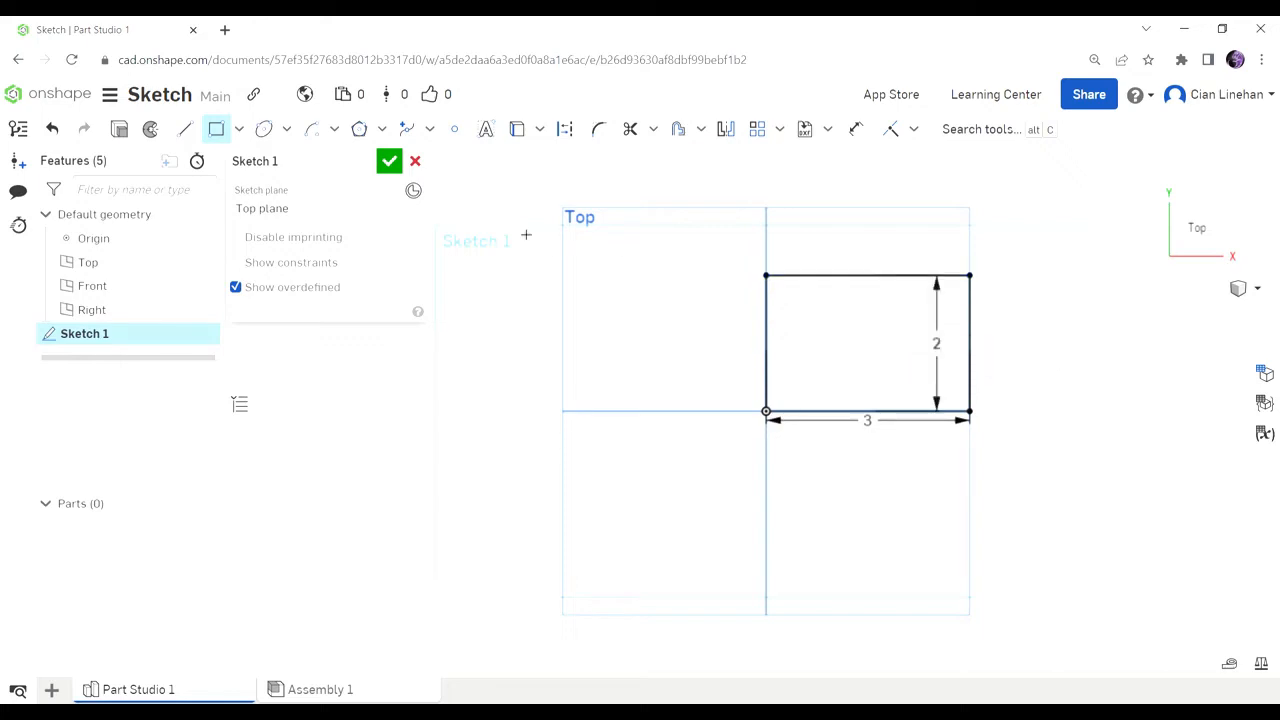
Step: Delete the whole corner rectangle with its dimensions from the sketch
click(218, 130)
drag(670, 190, 1054, 480)
key(Delete)
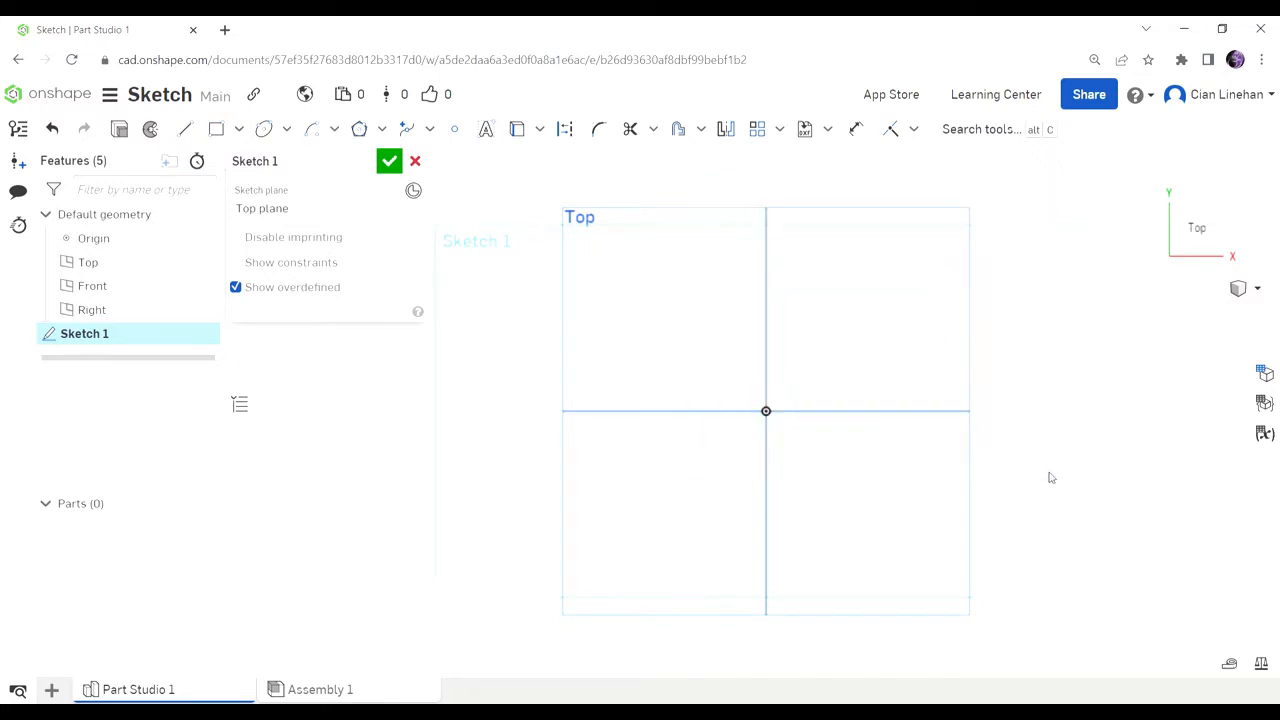
Step: Sketch a center-point rectangle centered on the origin, about 3.91 in wide and 4.48 in high
click(239, 129)
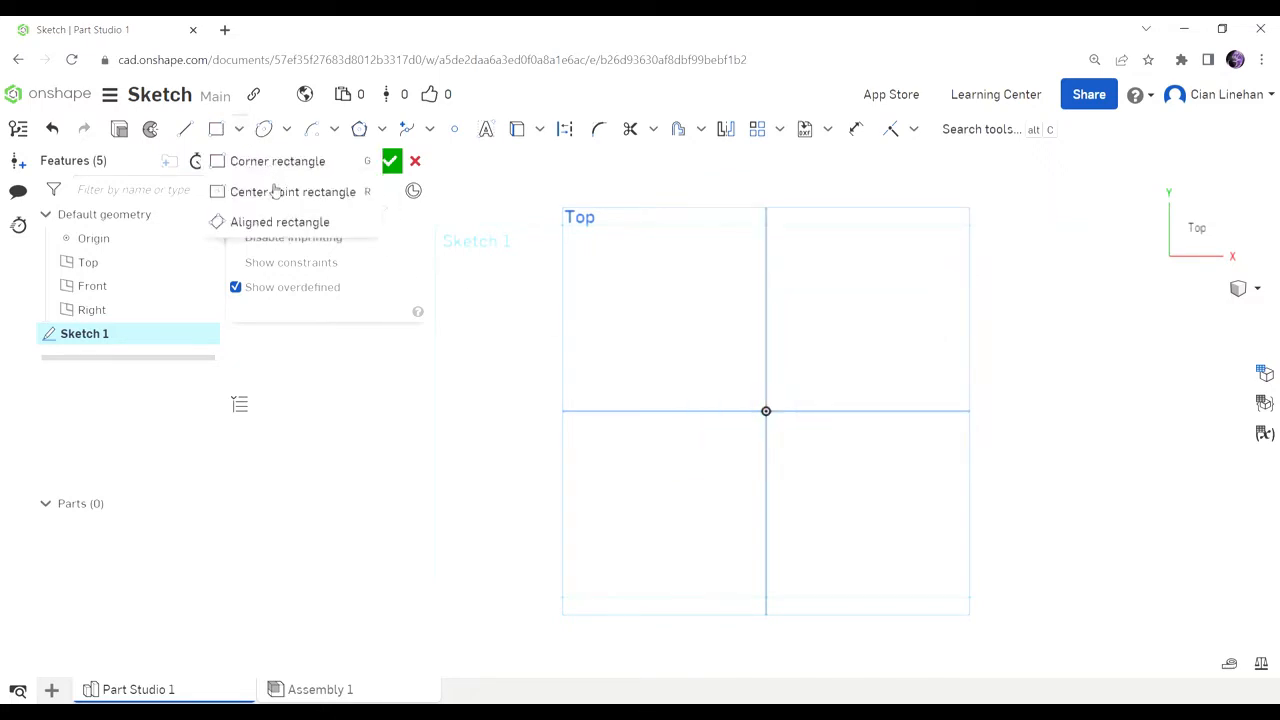
click(276, 191)
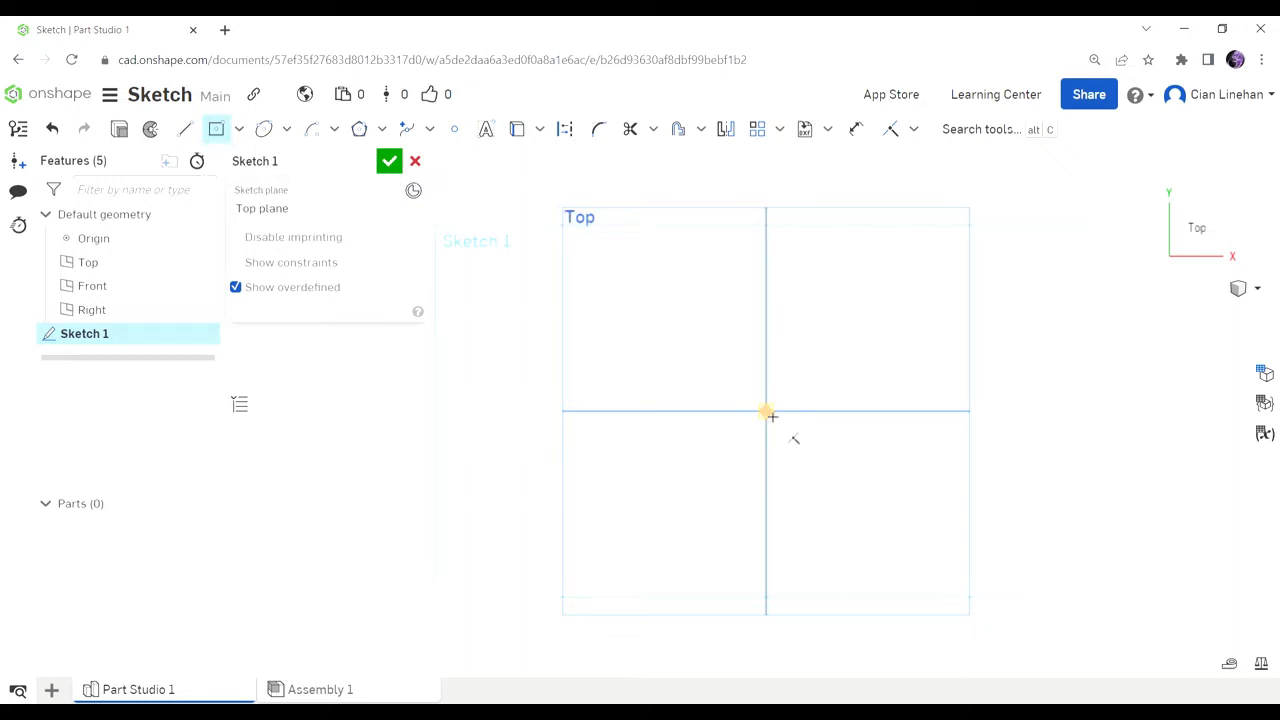
click(767, 412)
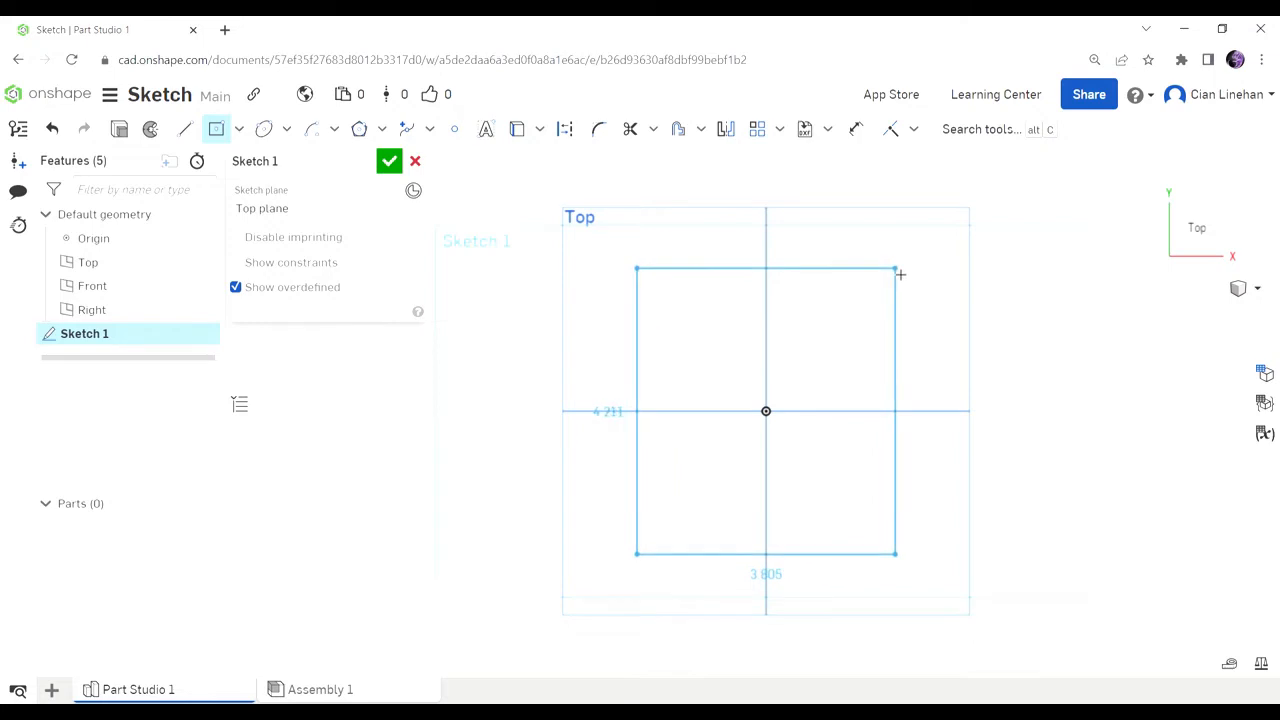
click(903, 264)
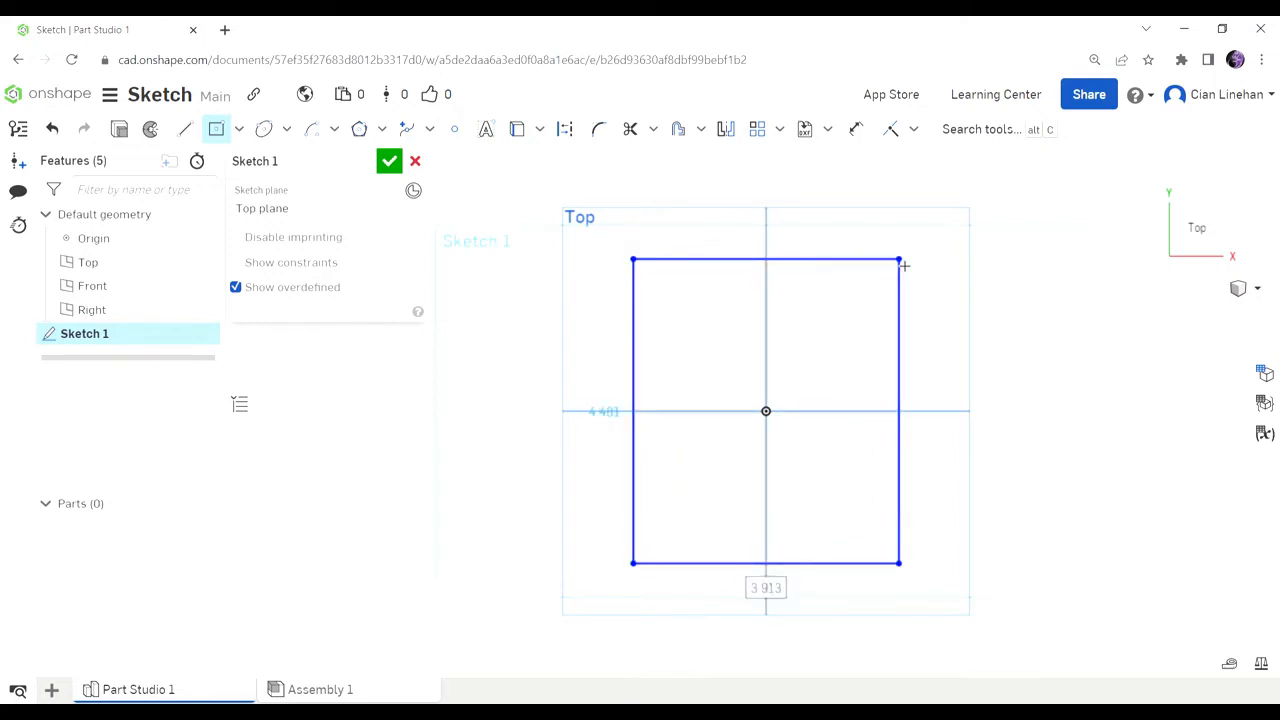
Step: Set both the width and the height of the centered rectangle to 4 in
text(4)
key(Return)
text(4)
key(Return)
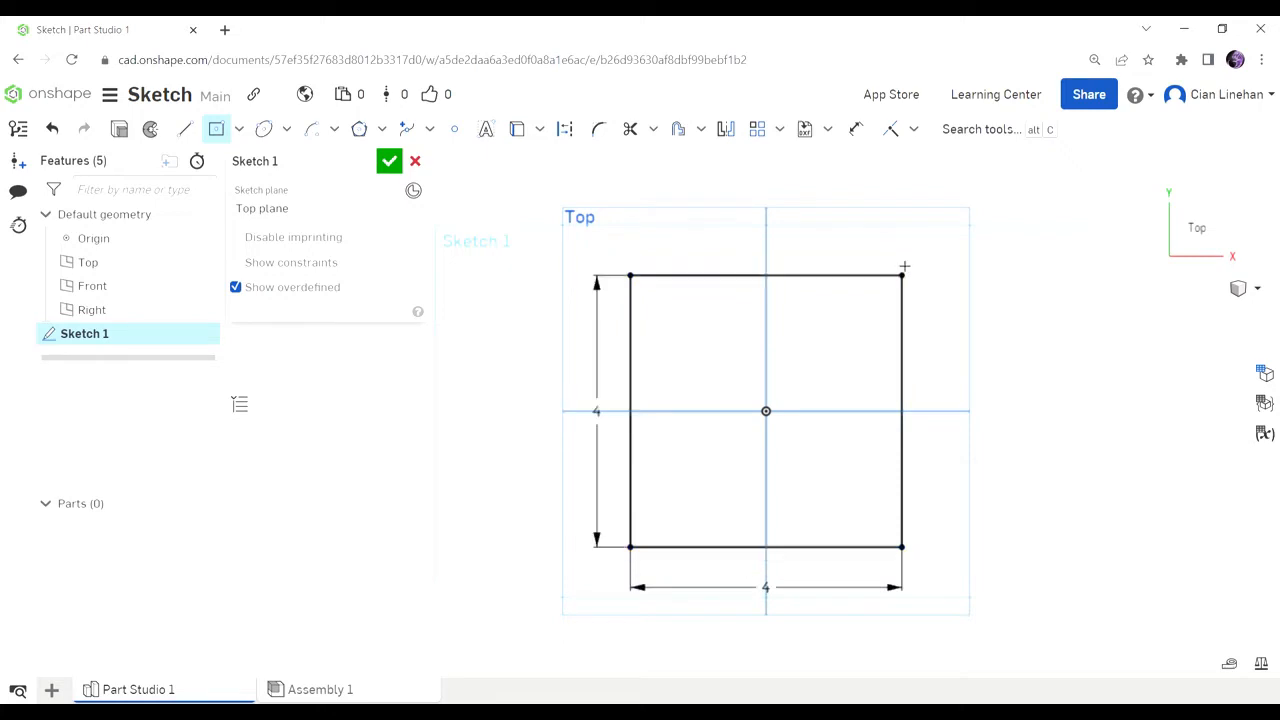
Step: Delete the centered square with its dimensions from the sketch
click(215, 130)
drag(560, 210, 1017, 600)
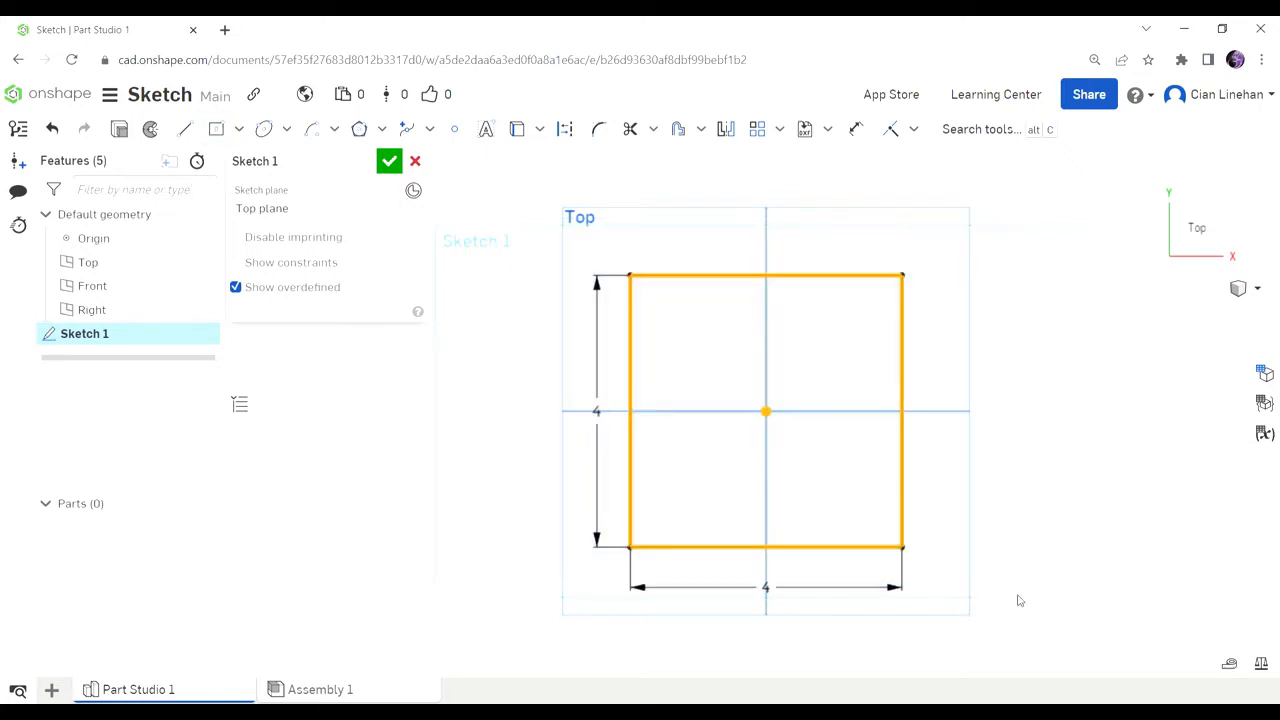
key(Delete)
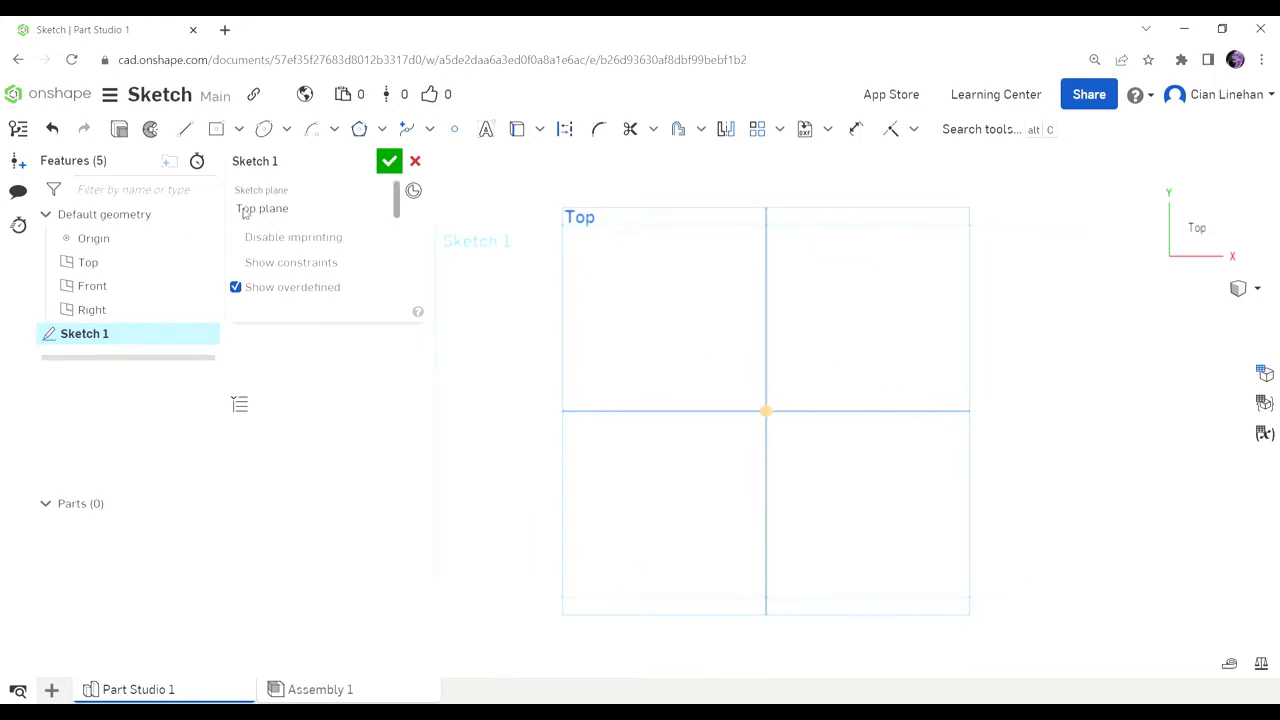
Step: Sketch a center-point circle centered on the origin with a diameter of about 4.62 in
click(286, 130)
click(305, 165)
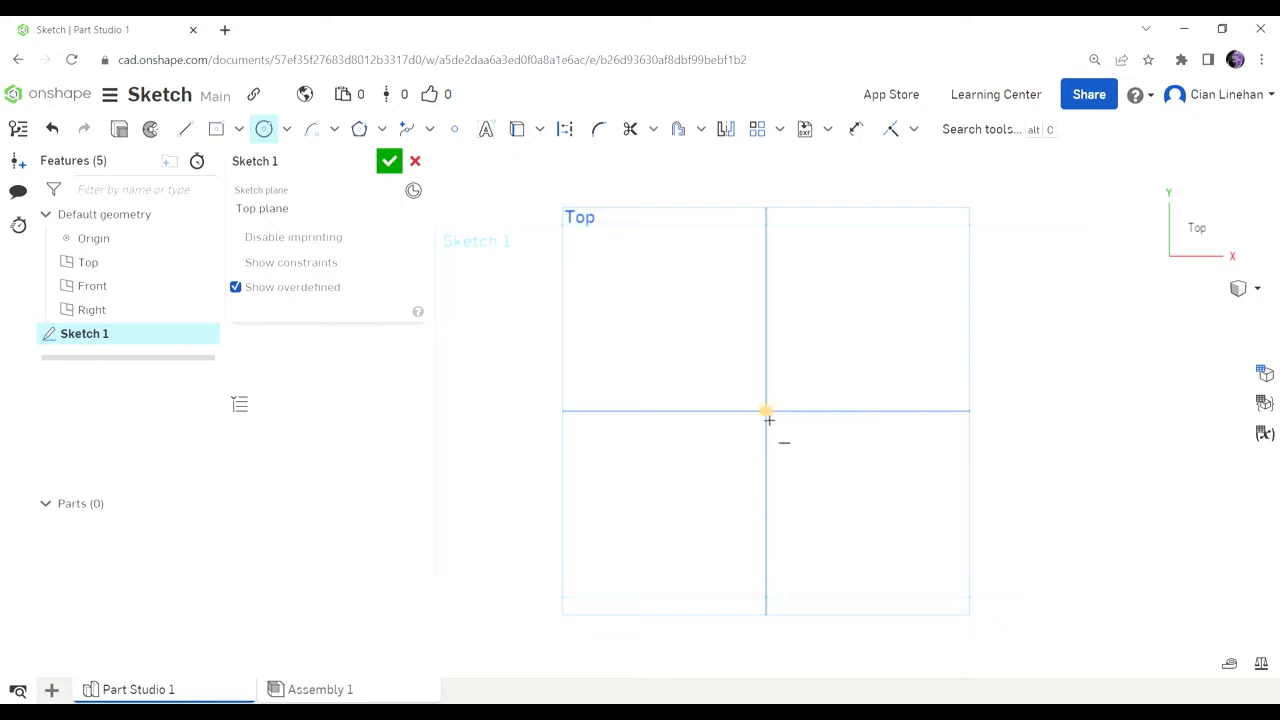
click(766, 411)
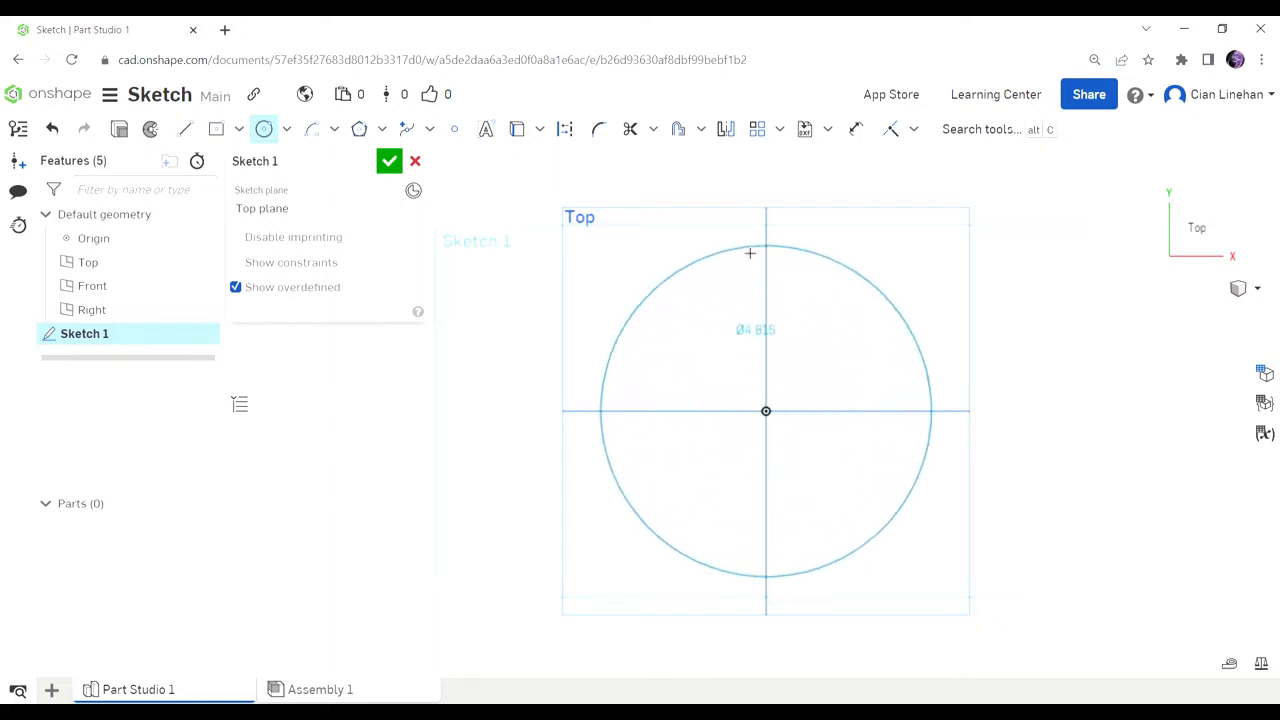
click(770, 260)
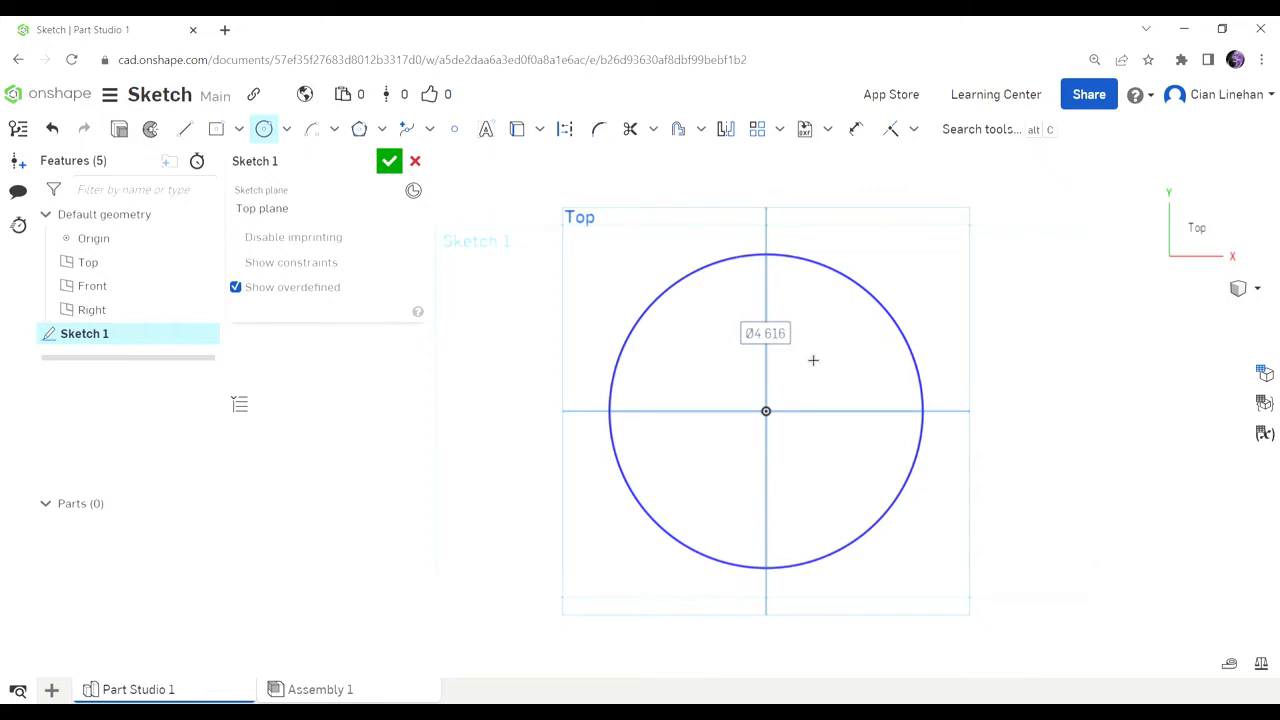
Step: Set the diameter of the origin-centered circle to 6 in
text(6)
key(Return)
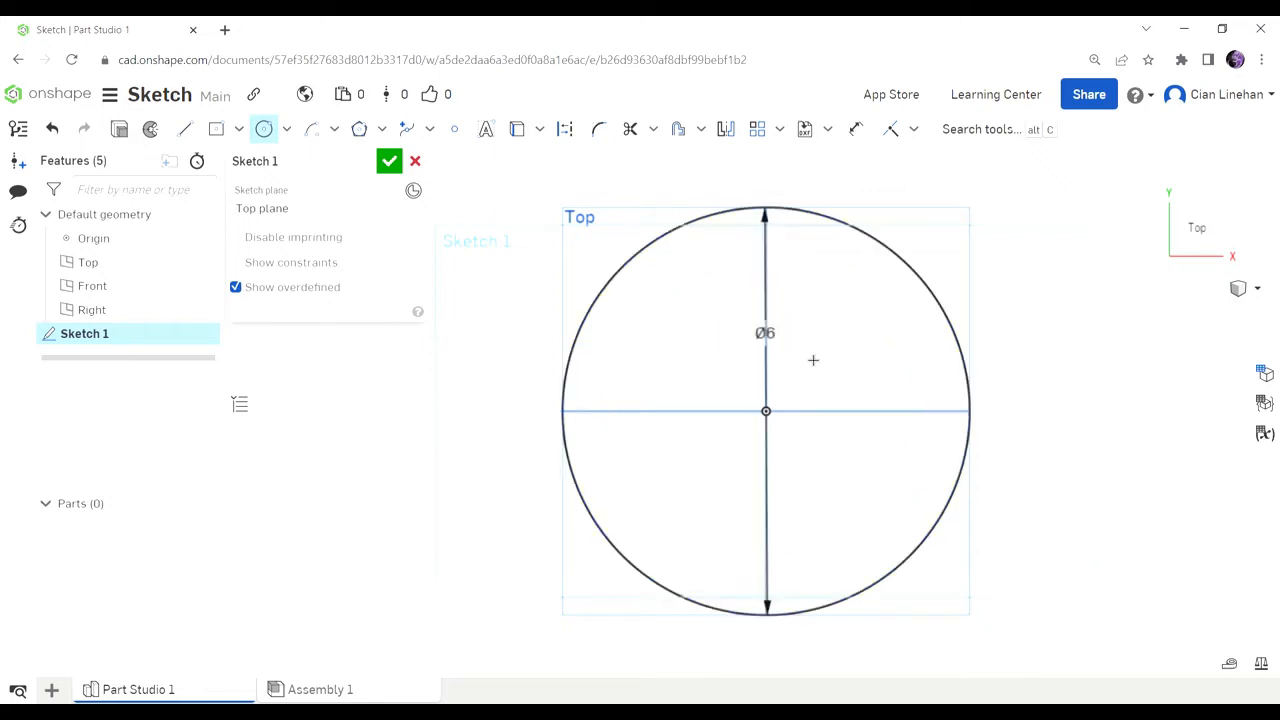
click(266, 130)
Step: Delete the circle together with its diameter dimension from the sketch
drag(520, 190, 1020, 646)
key(Delete)
Step: Sketch a corner rectangle from the origin up and to the right, about 2.23 in wide and 1.49 in high
click(286, 129)
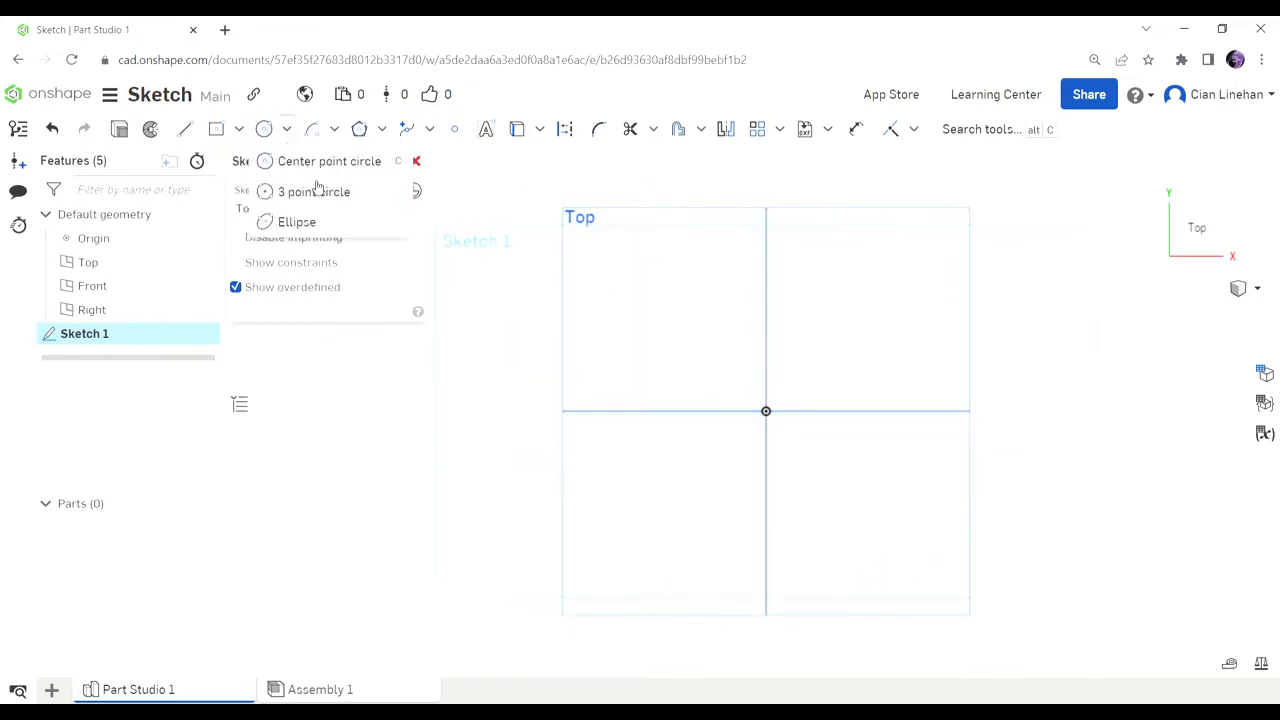
click(300, 160)
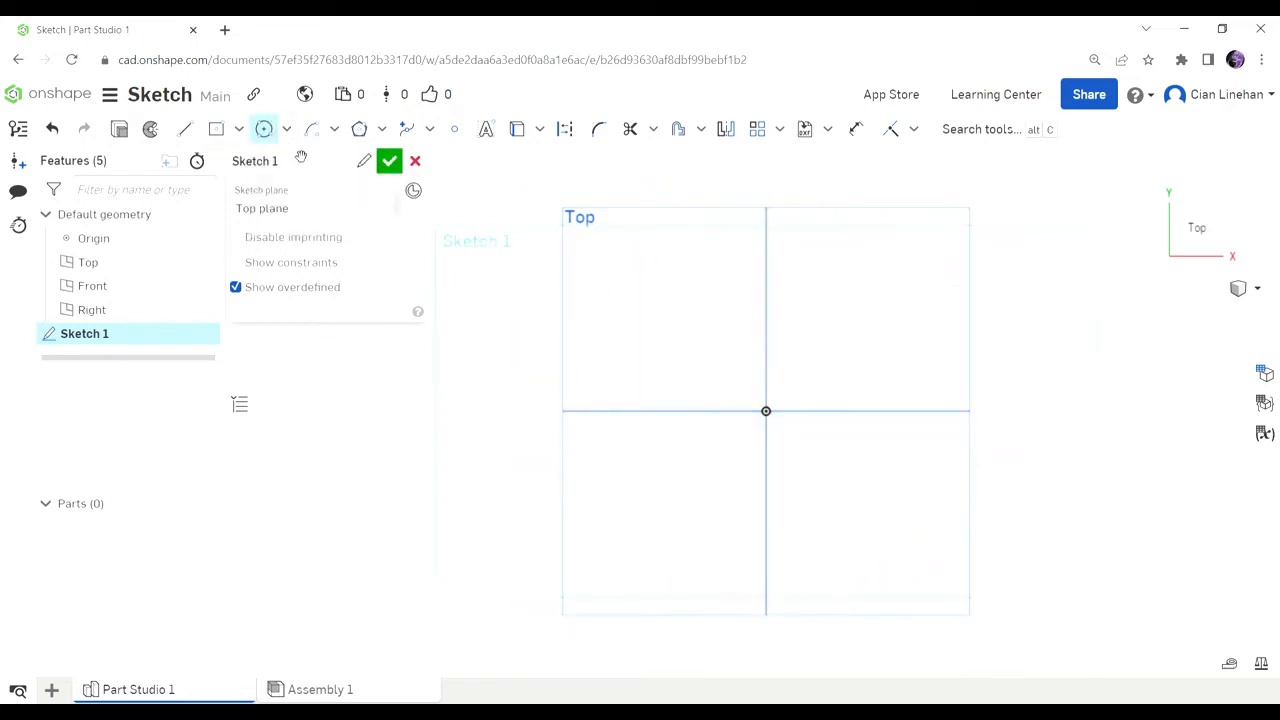
click(240, 129)
click(279, 166)
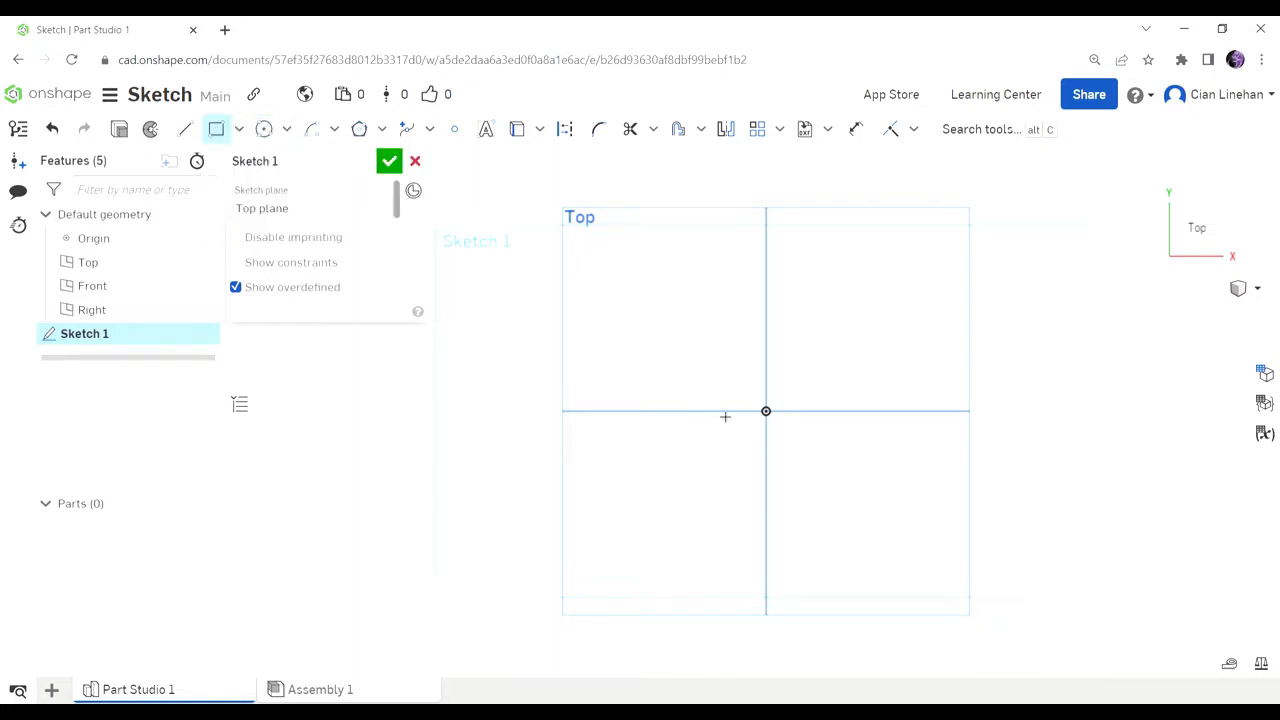
click(766, 411)
click(917, 310)
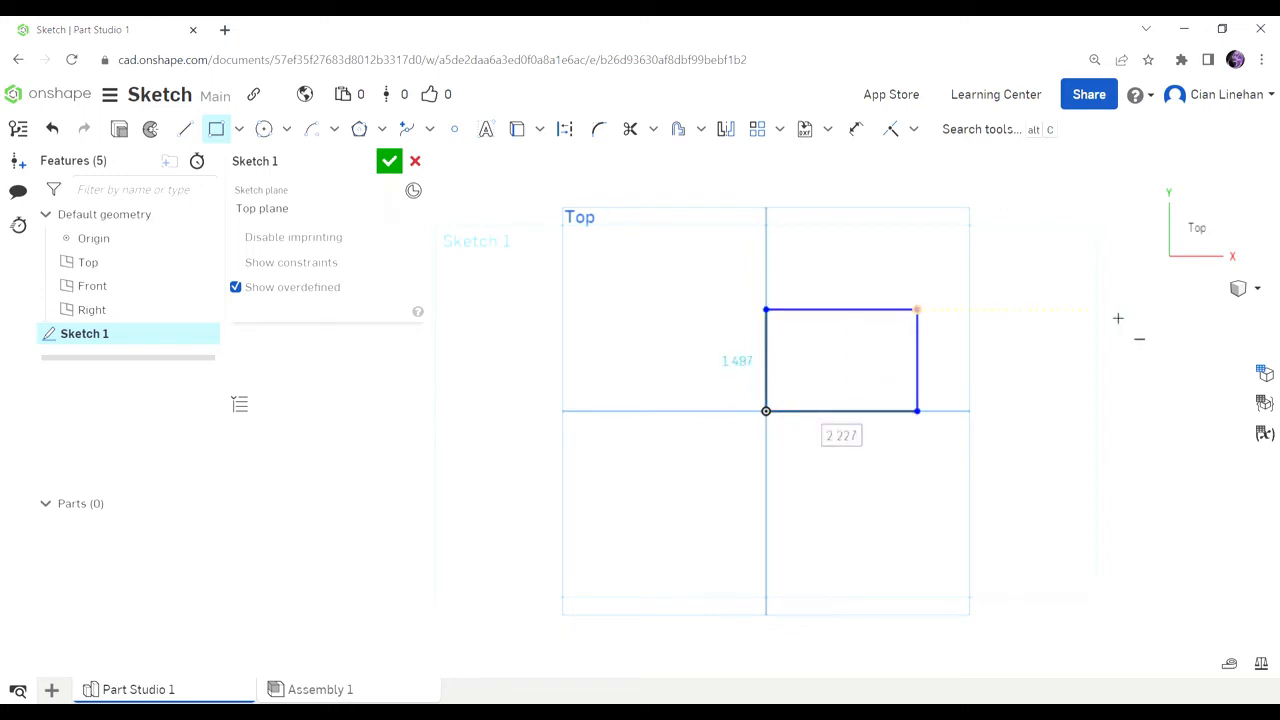
Step: Sketch a 3 point circle through the rectangle's upper-left, upper-right and lower-right corners
click(264, 129)
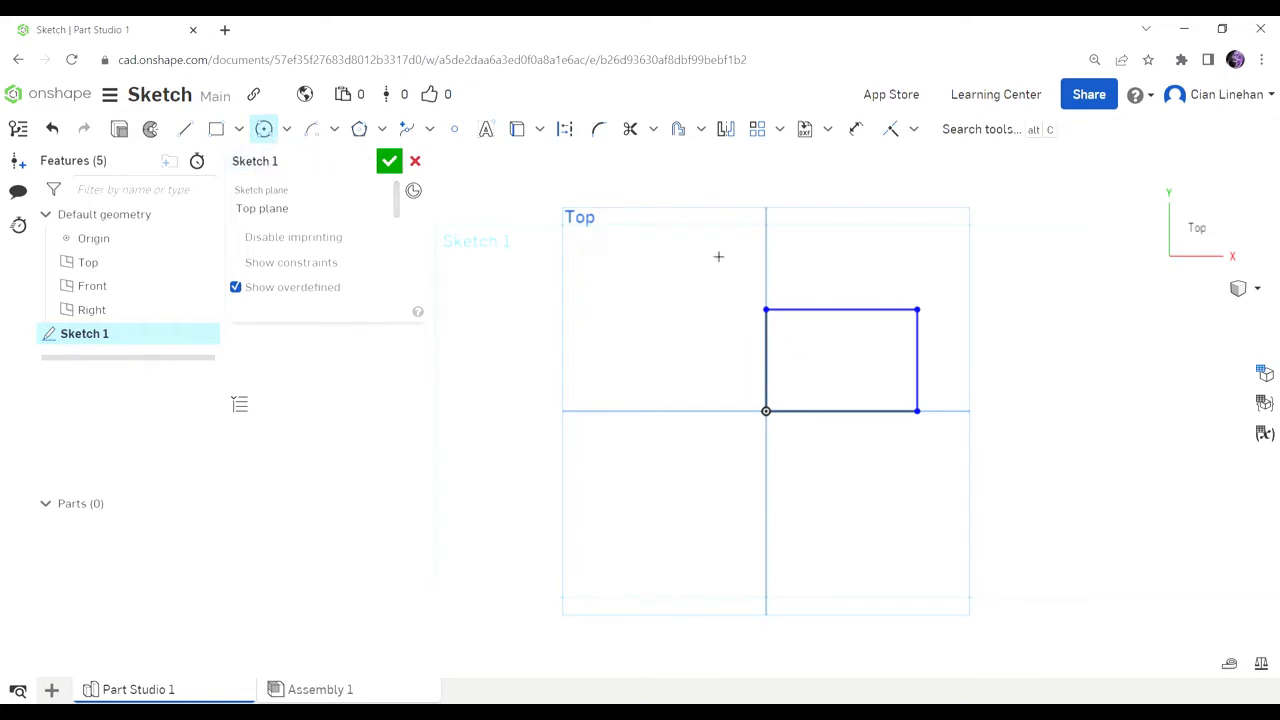
click(767, 311)
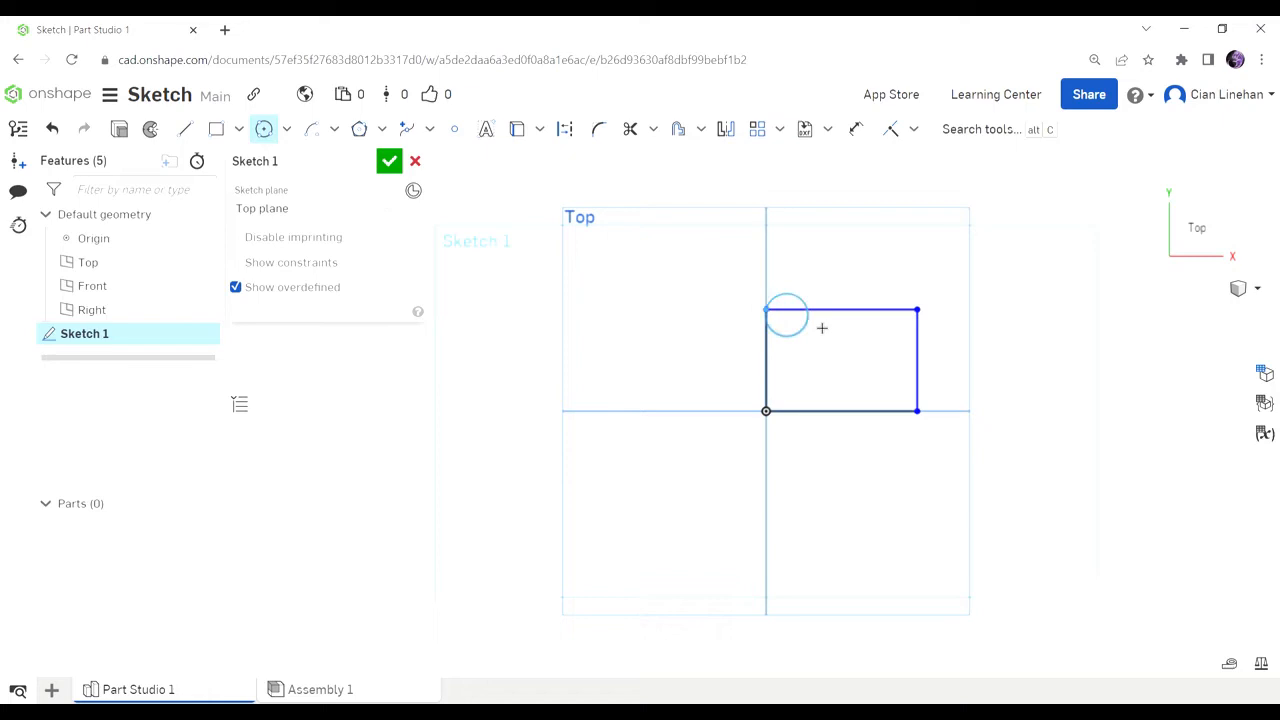
click(917, 310)
click(917, 411)
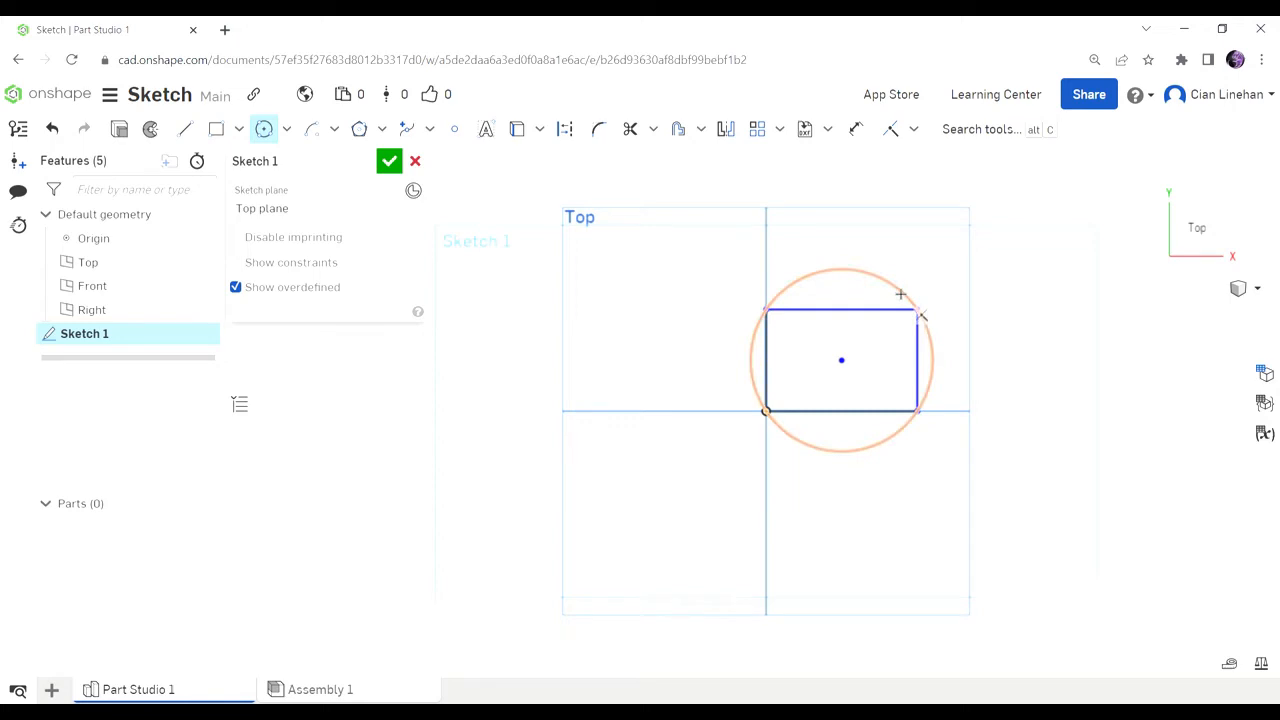
key(Escape)
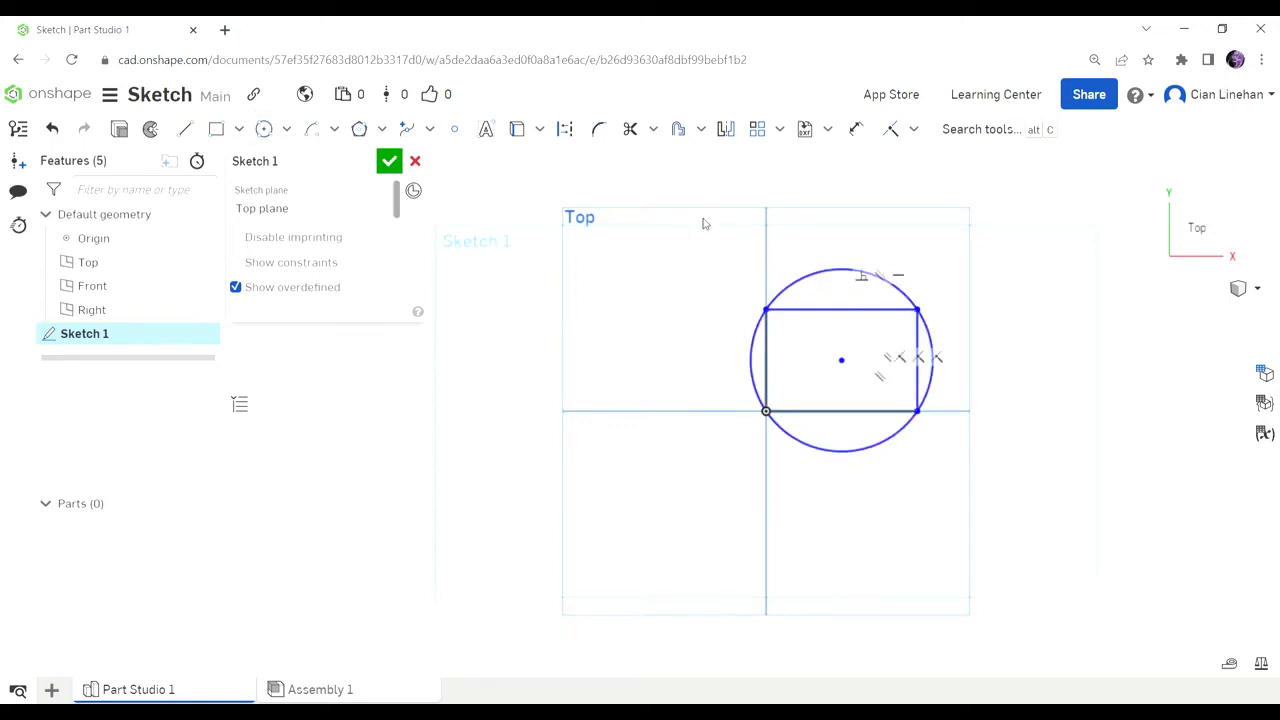
Step: Delete the rectangle and the circle around it from the sketch
drag(703, 224, 1011, 512)
key(Delete)
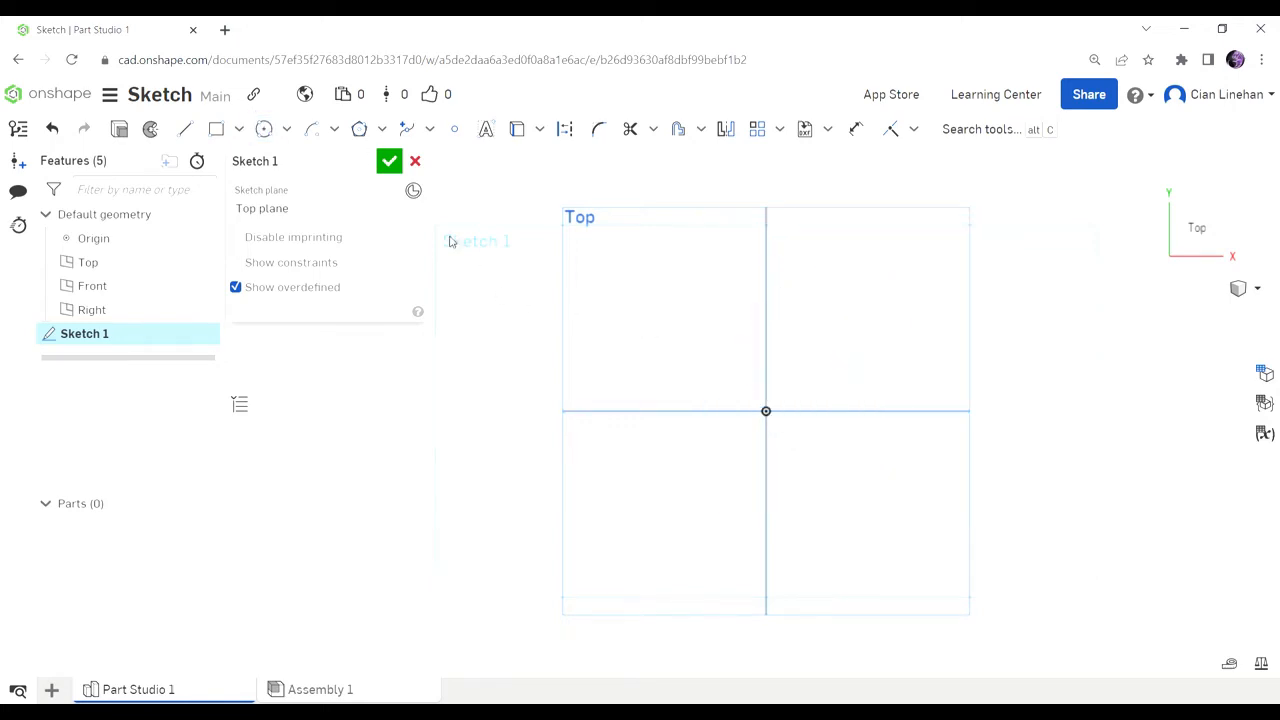
Step: Sketch an upright ellipse centered on the origin, about 4.29 in high and 2.78 in wide
click(288, 128)
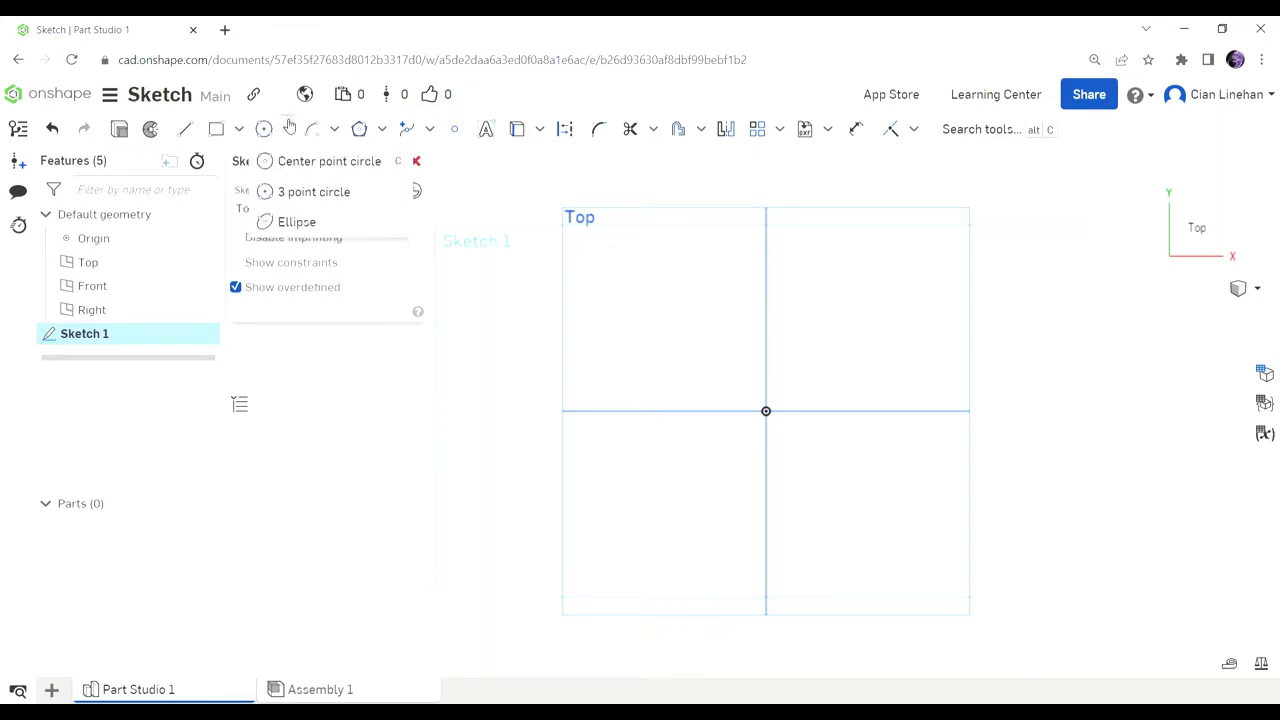
click(333, 230)
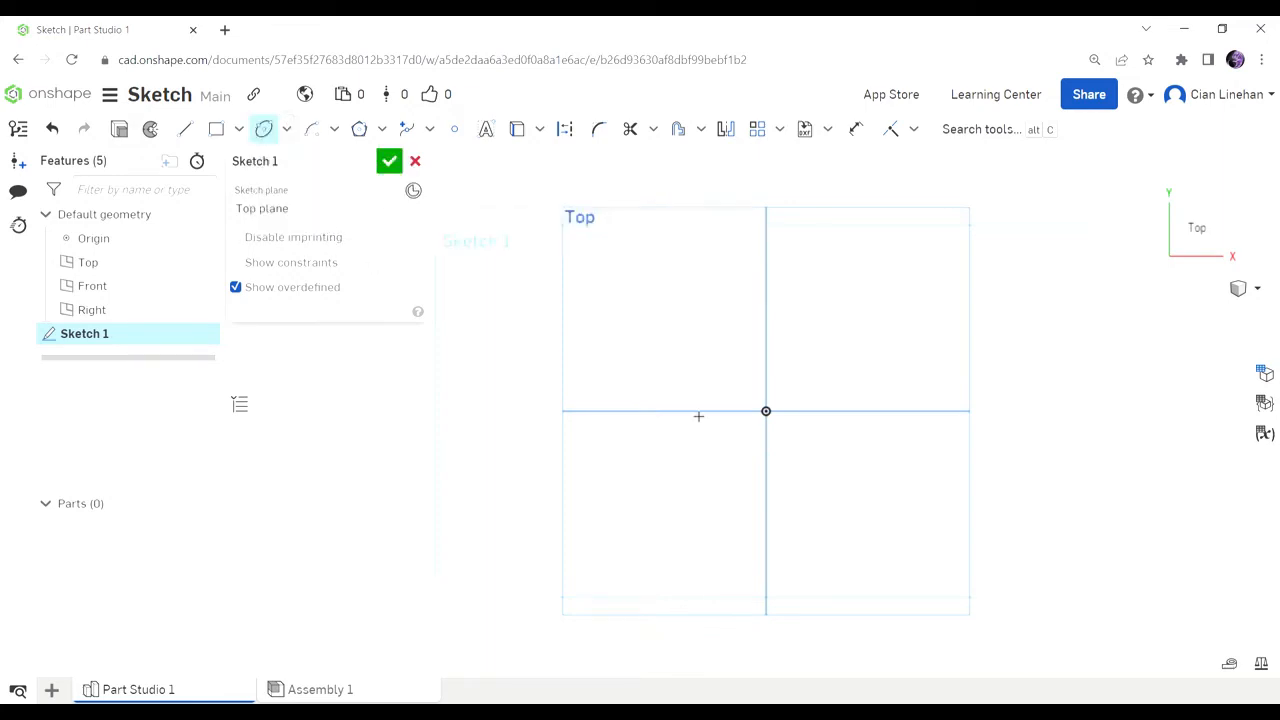
click(767, 412)
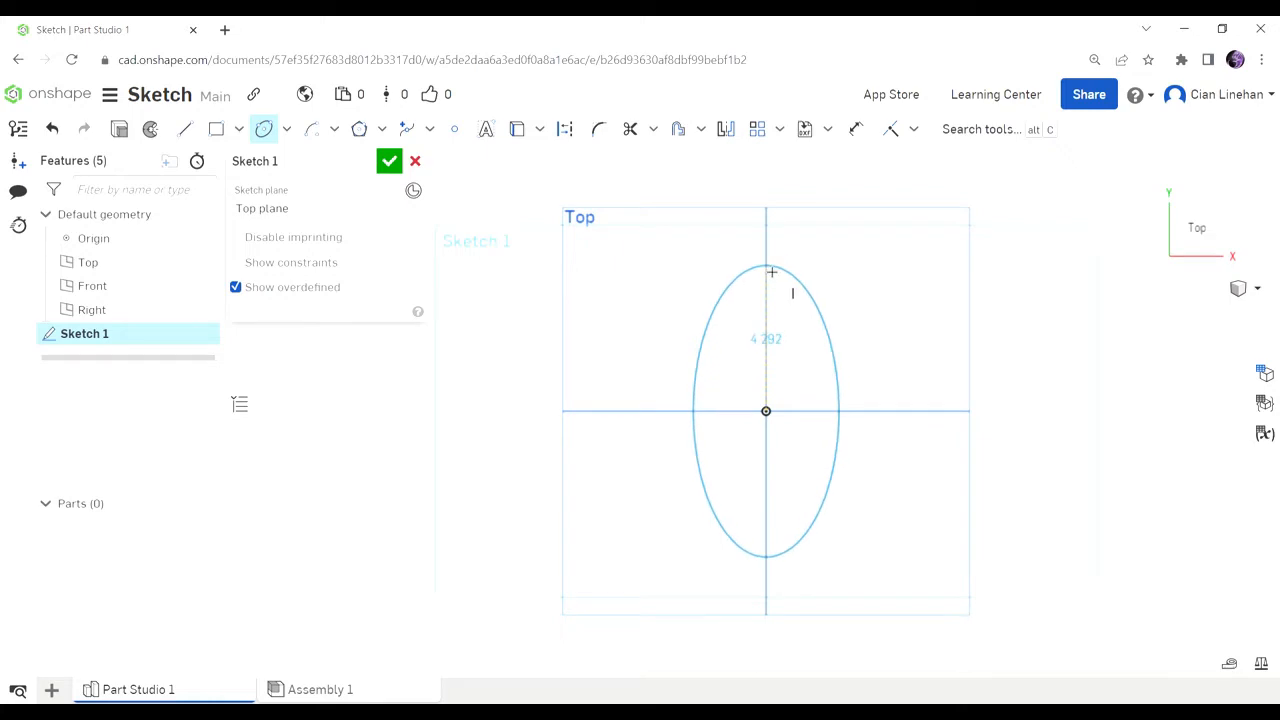
click(789, 287)
click(866, 413)
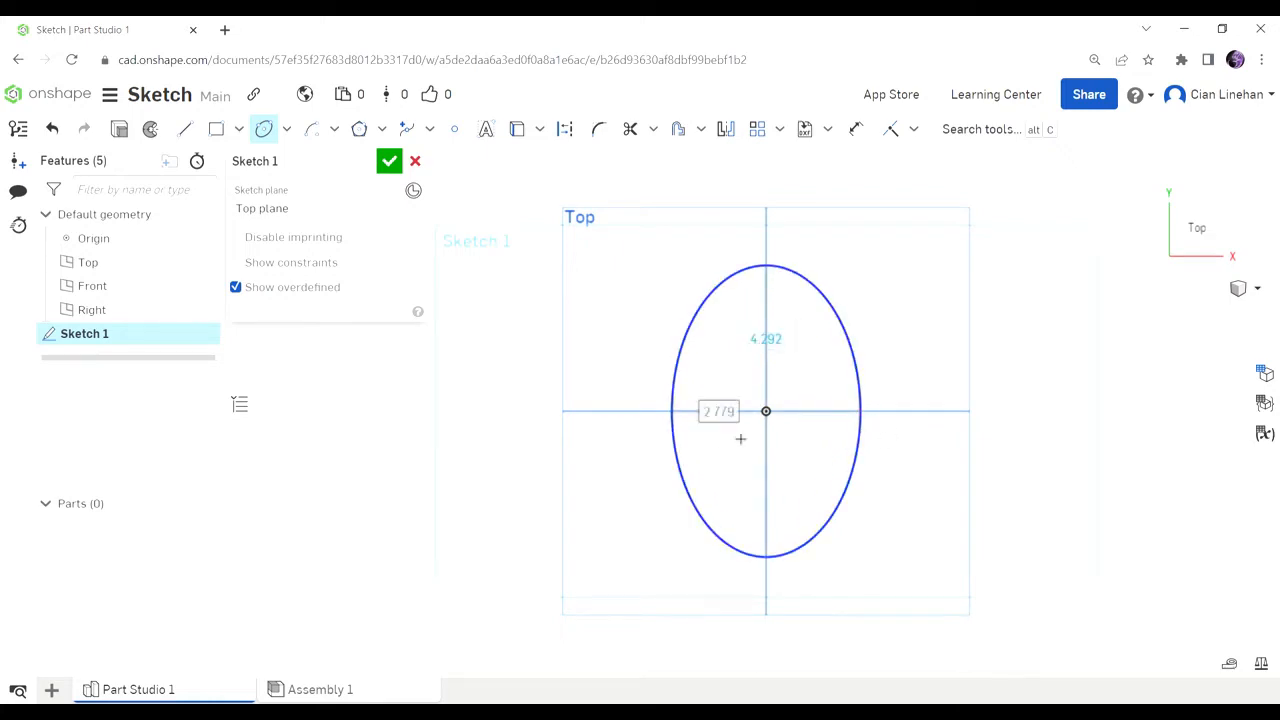
Step: Set the ellipse's width to 3 in and its height to 4 in
text(3)
key(Return)
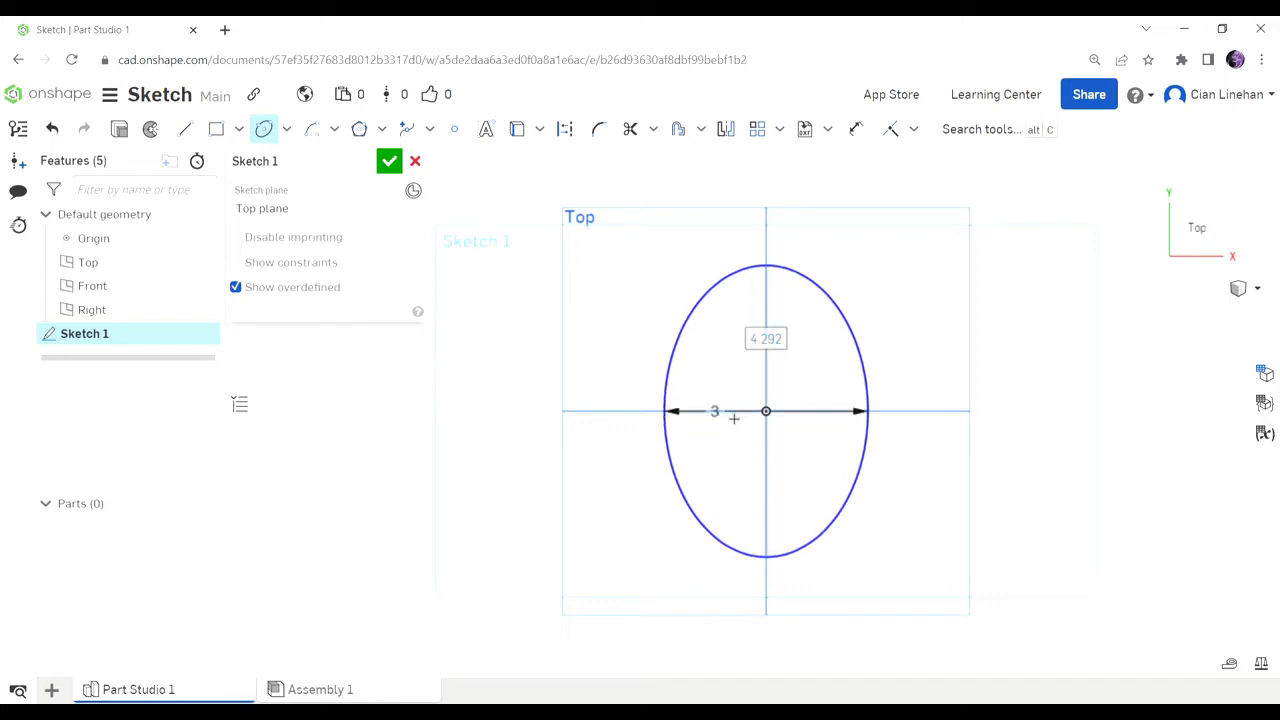
key(Return)
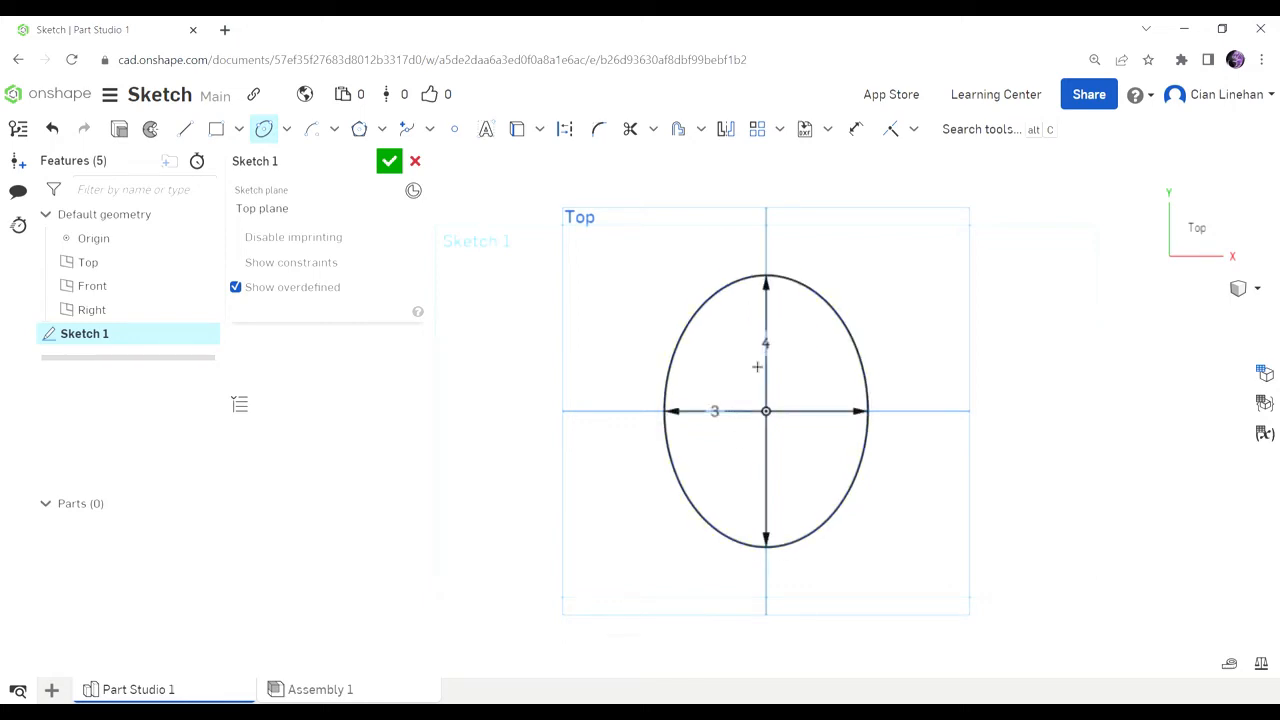
click(264, 128)
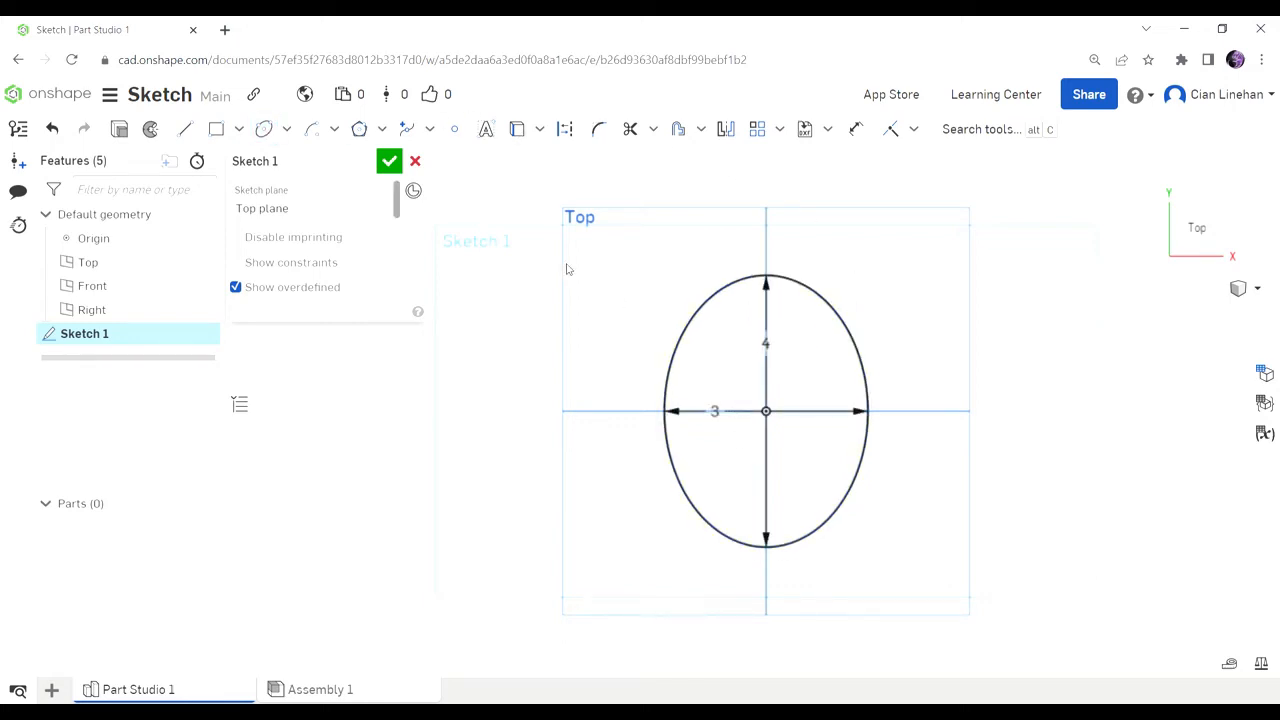
Step: Delete the ellipse and its two dimensions from the sketch
mouse_move(621, 219)
mouse_down()
mouse_move(826, 520)
mouse_move(968, 626)
mouse_up()
key(Delete)
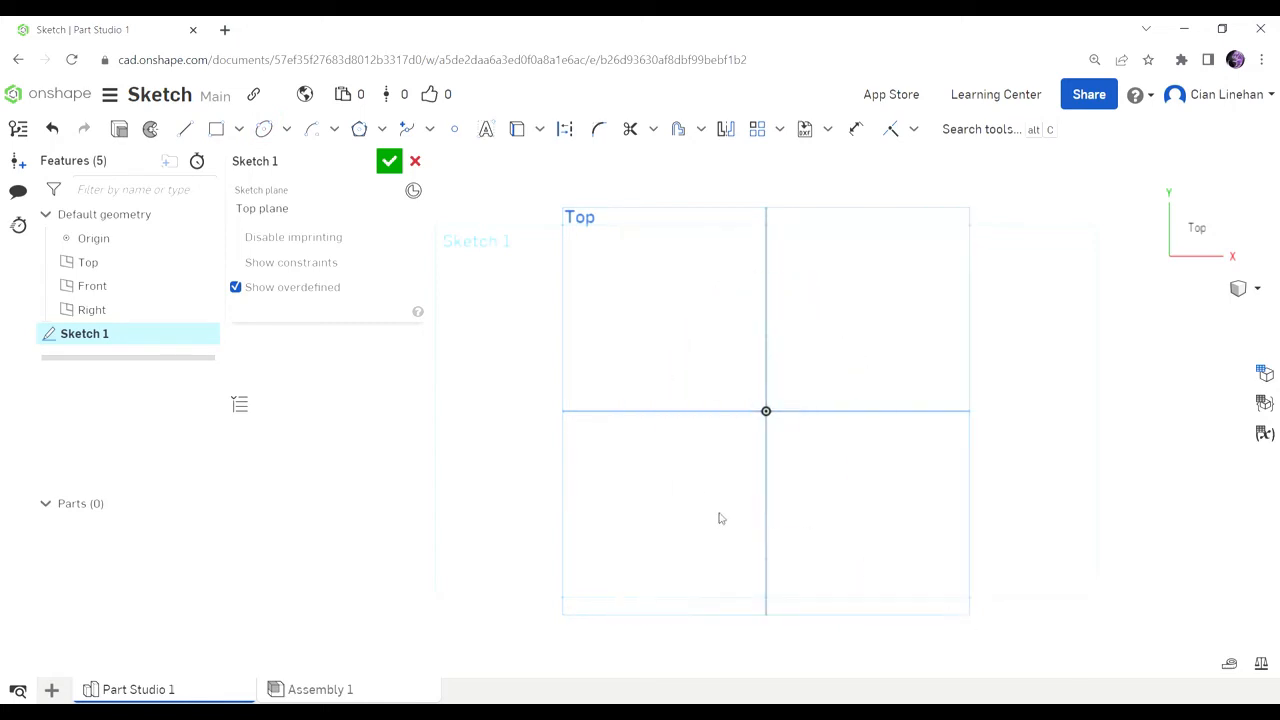
Step: Sketch a center point arc about the origin, radius about 2.39 in, from the horizontal axis left of the origin over to the upper right
click(314, 130)
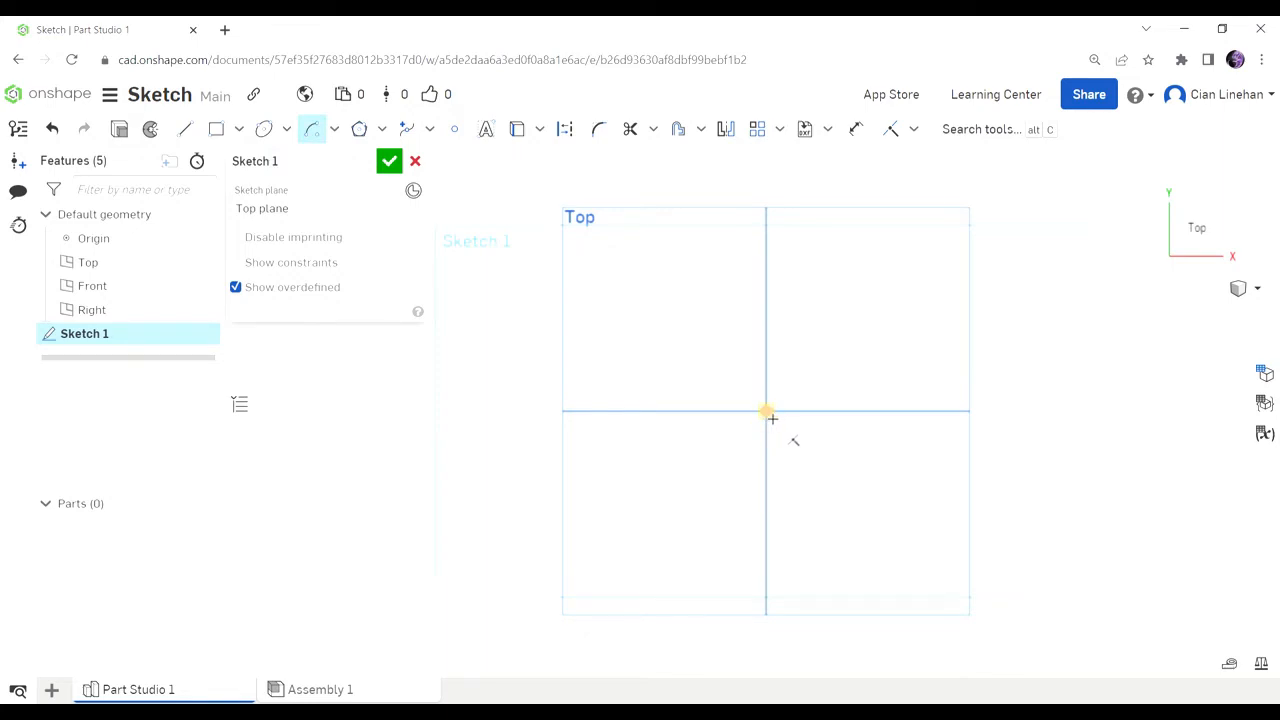
click(767, 411)
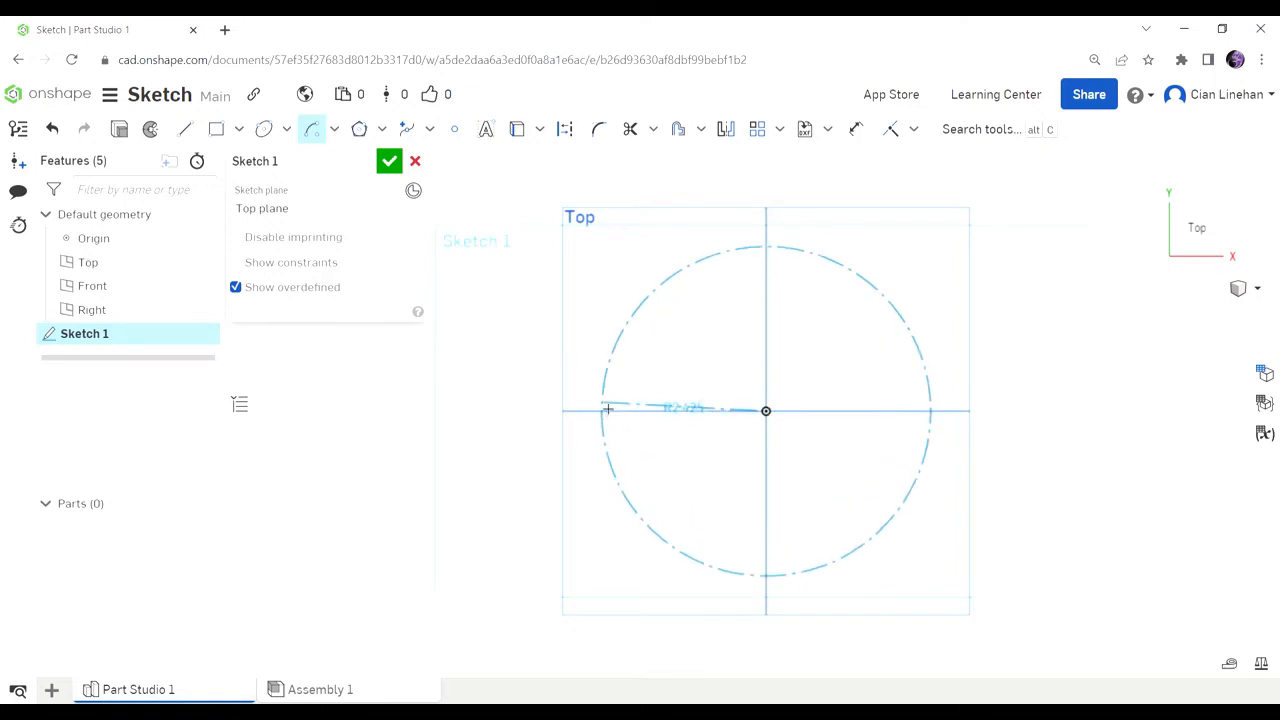
click(607, 415)
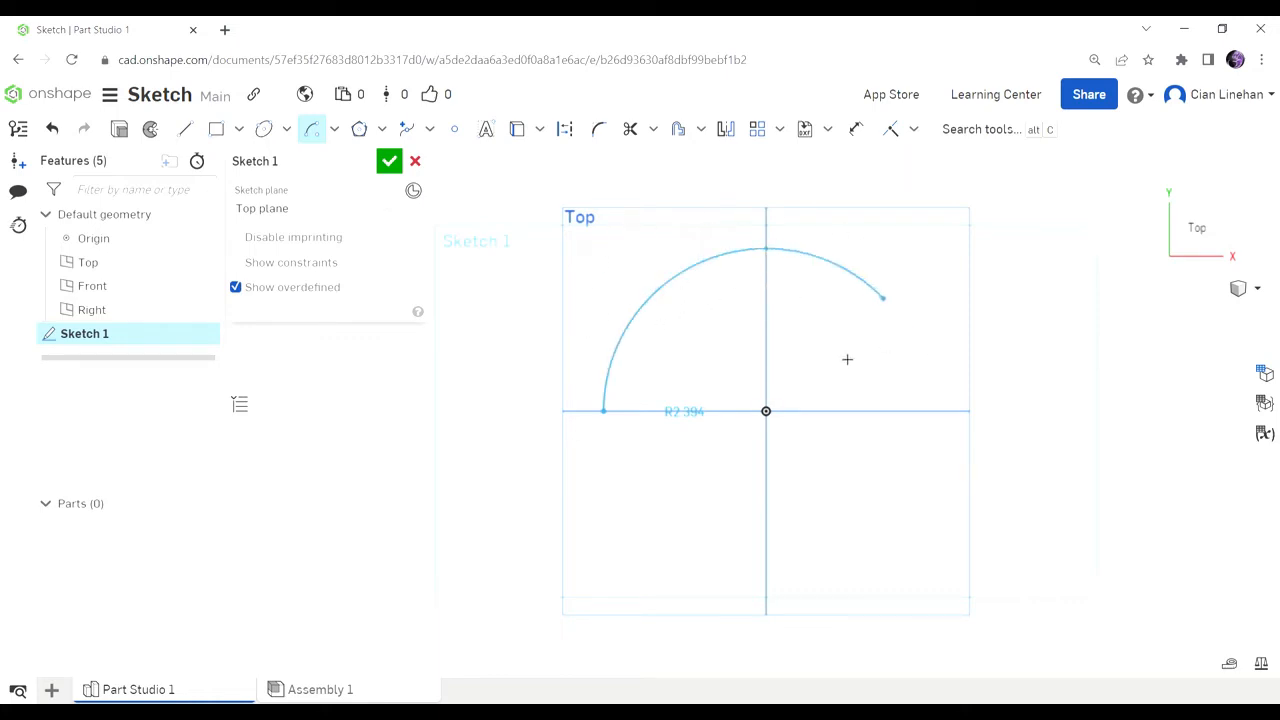
click(887, 288)
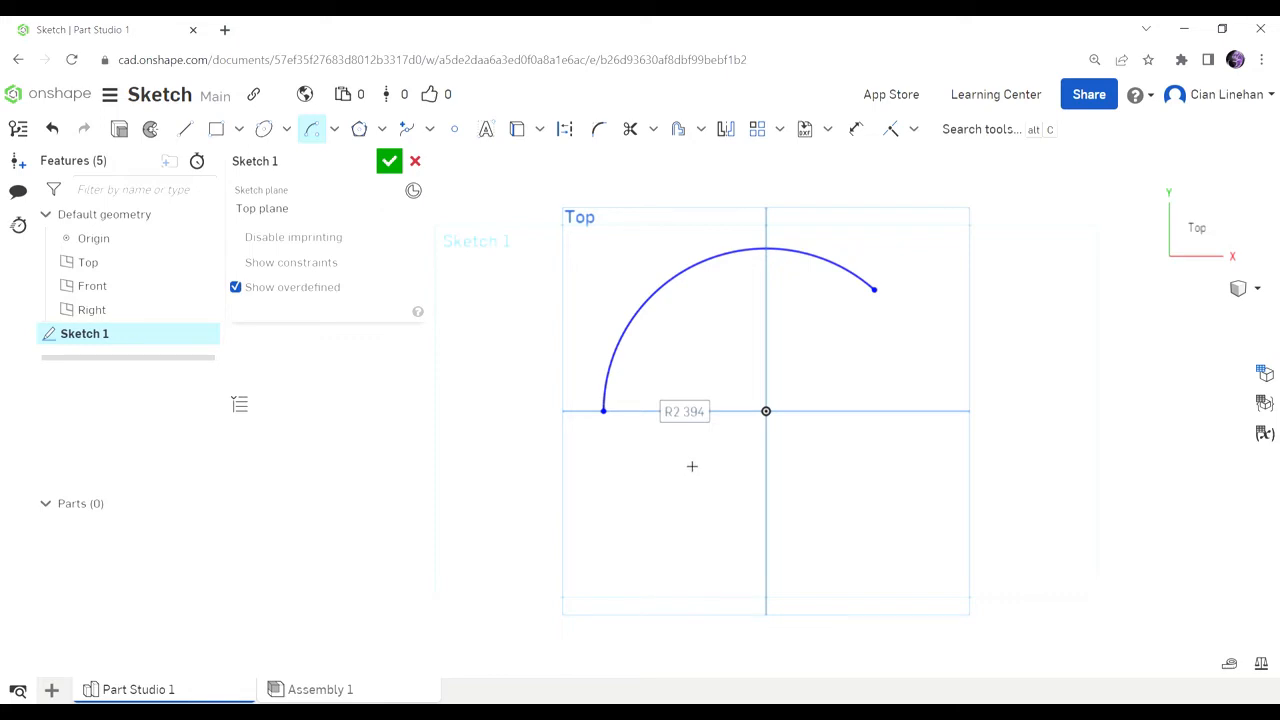
Step: Set the arc's radius to 3 in
text(3)
key(Return)
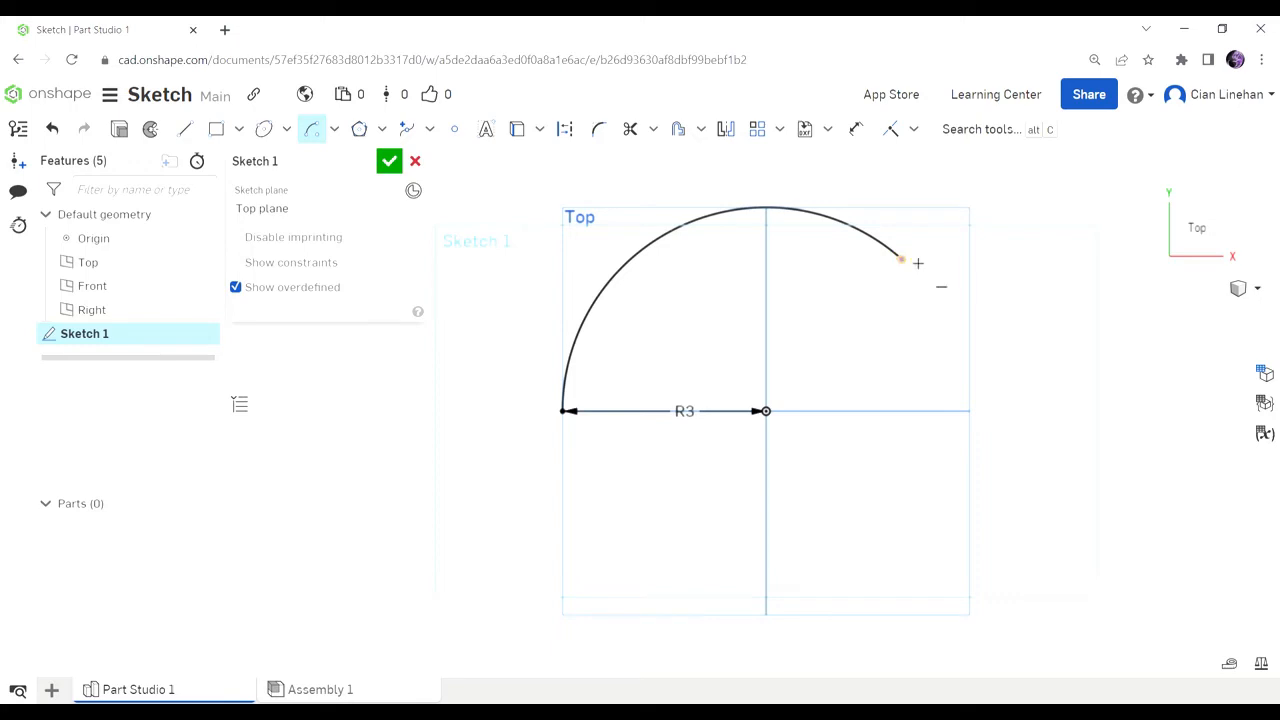
click(318, 133)
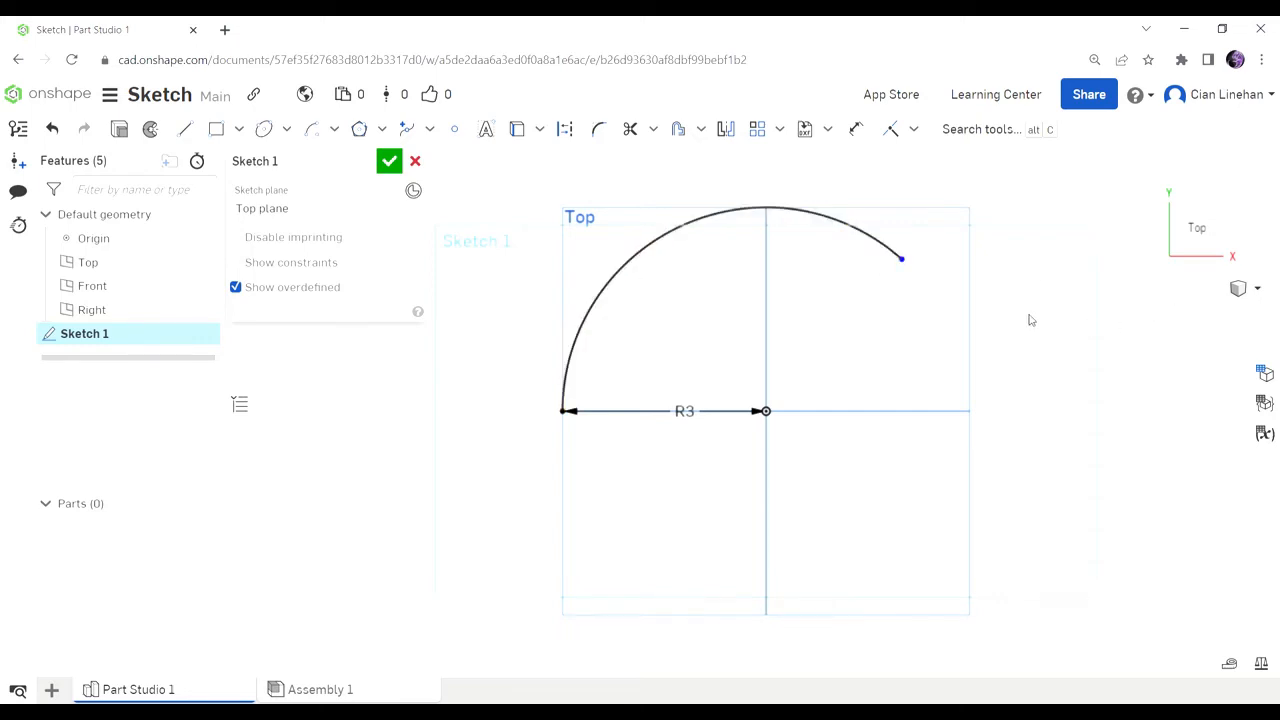
Step: Move the arc's free end further along the curve and dimension its vertical distance from the horizontal axis as 0 in
drag(903, 263, 883, 326)
click(860, 135)
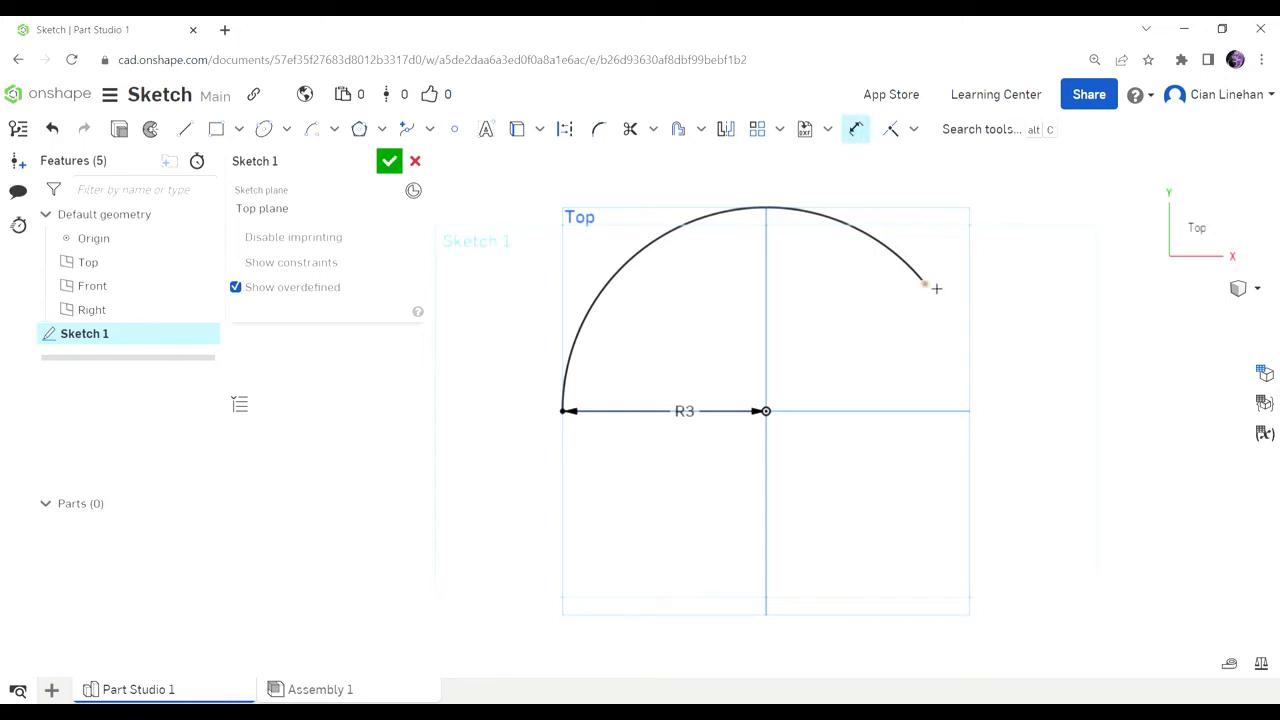
click(931, 288)
click(934, 412)
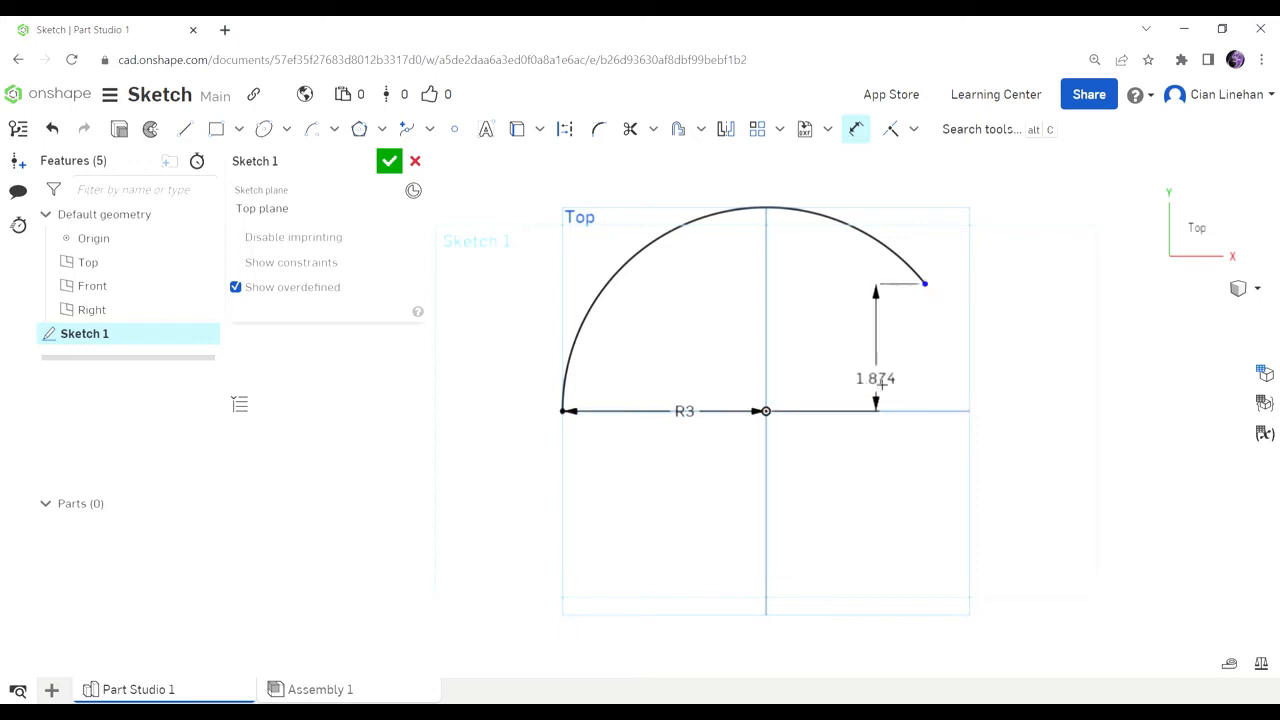
click(876, 380)
text(0)
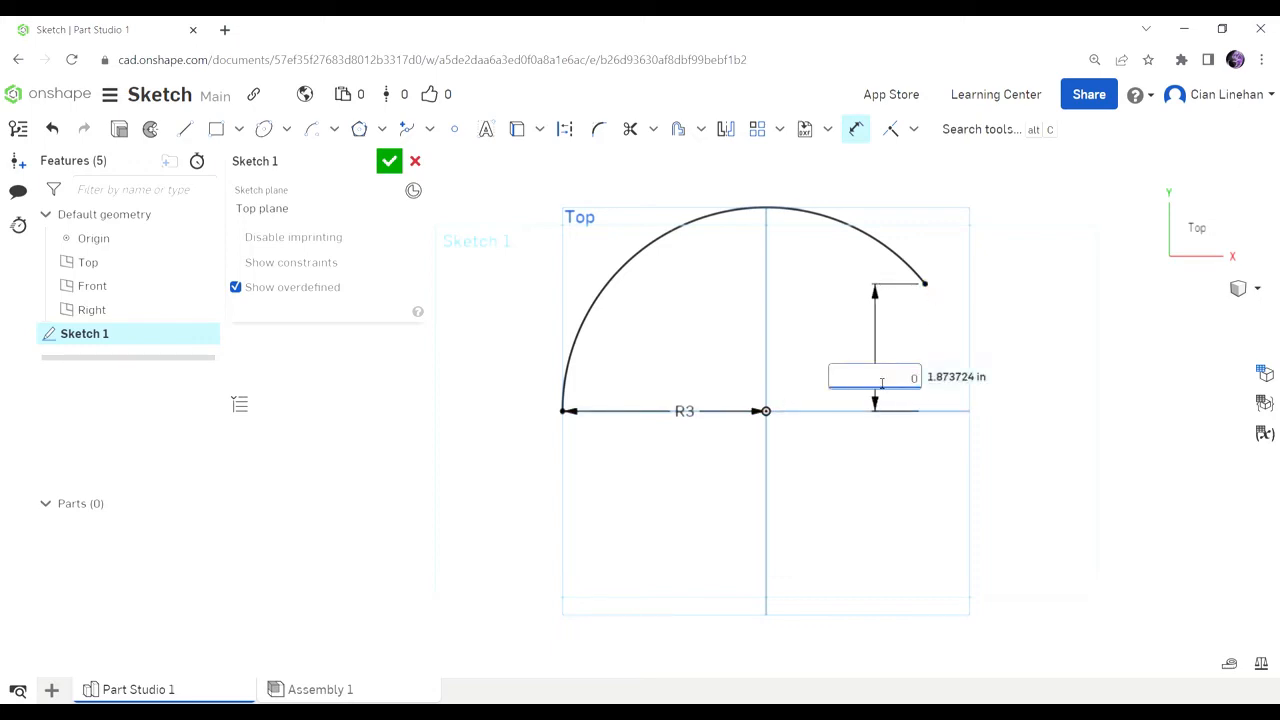
key(Return)
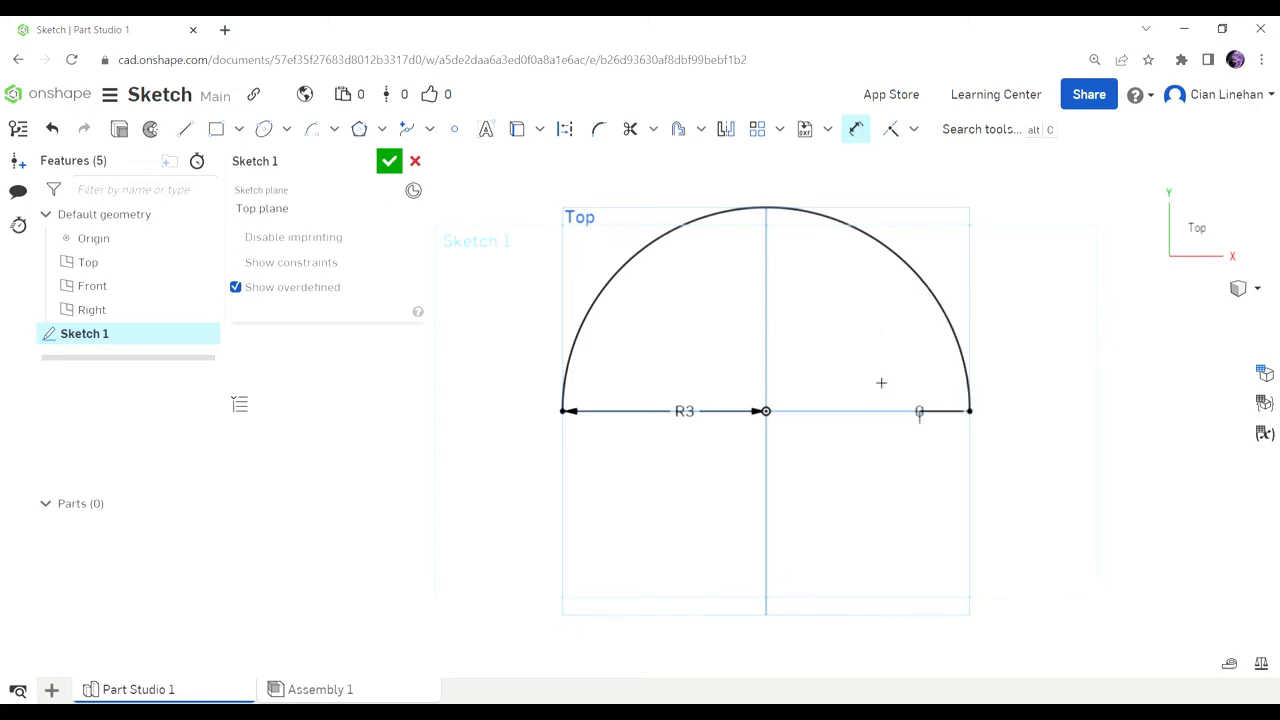
click(856, 129)
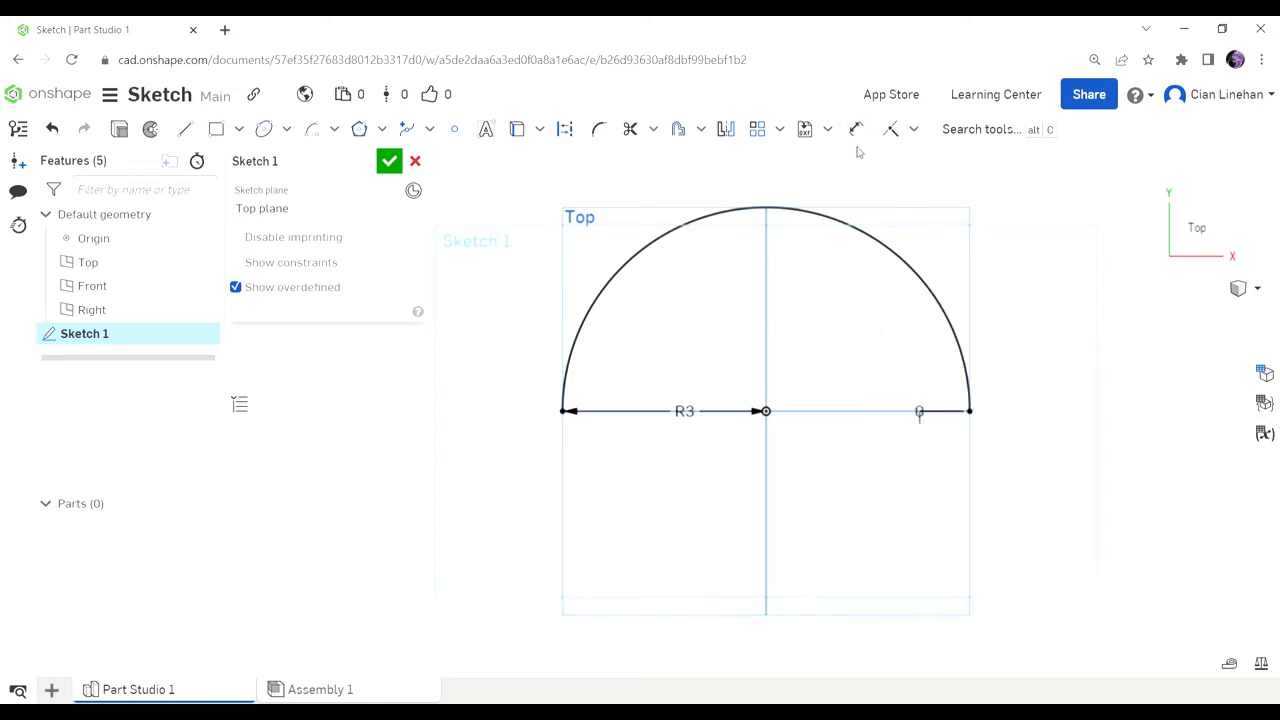
Step: Delete the half-circle arc and its dimensions from the sketch
scroll(850, 445, down, 3)
drag(591, 223, 1020, 488)
key(Delete)
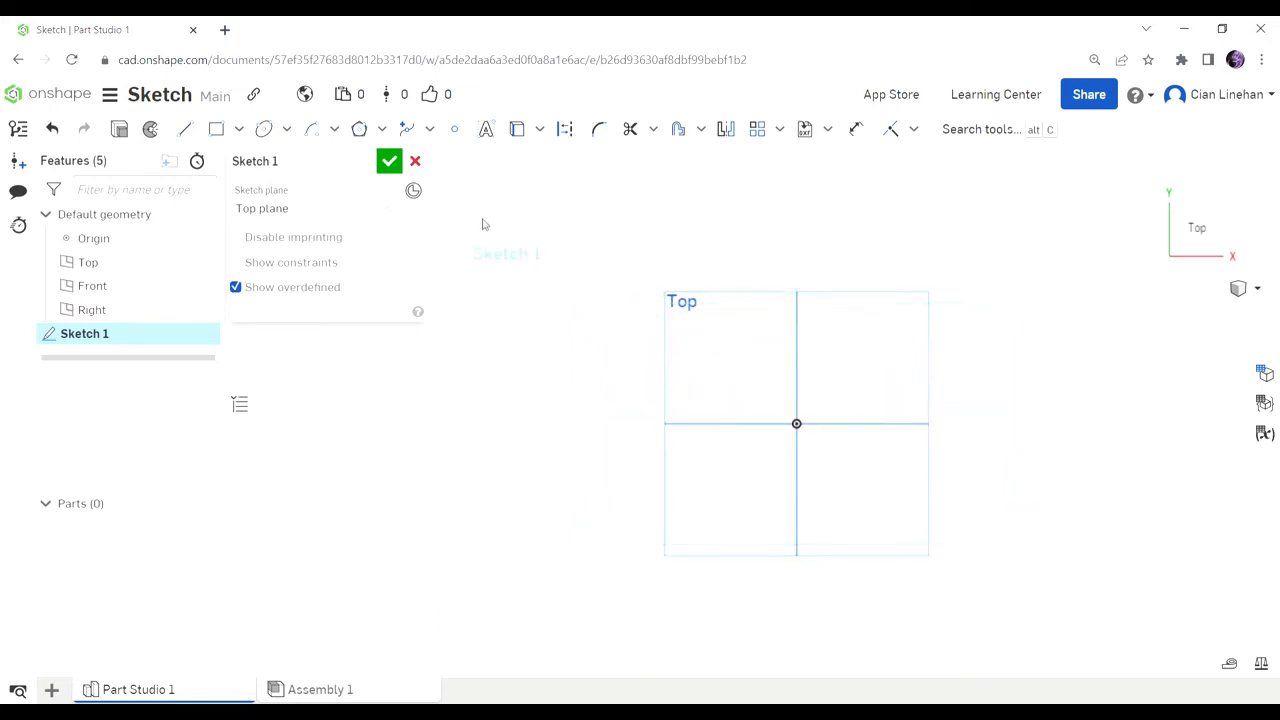
Step: Sketch a 3 point arc from the origin to a point right of it on the horizontal axis, bulging downward, radius about 1.28 in
click(334, 129)
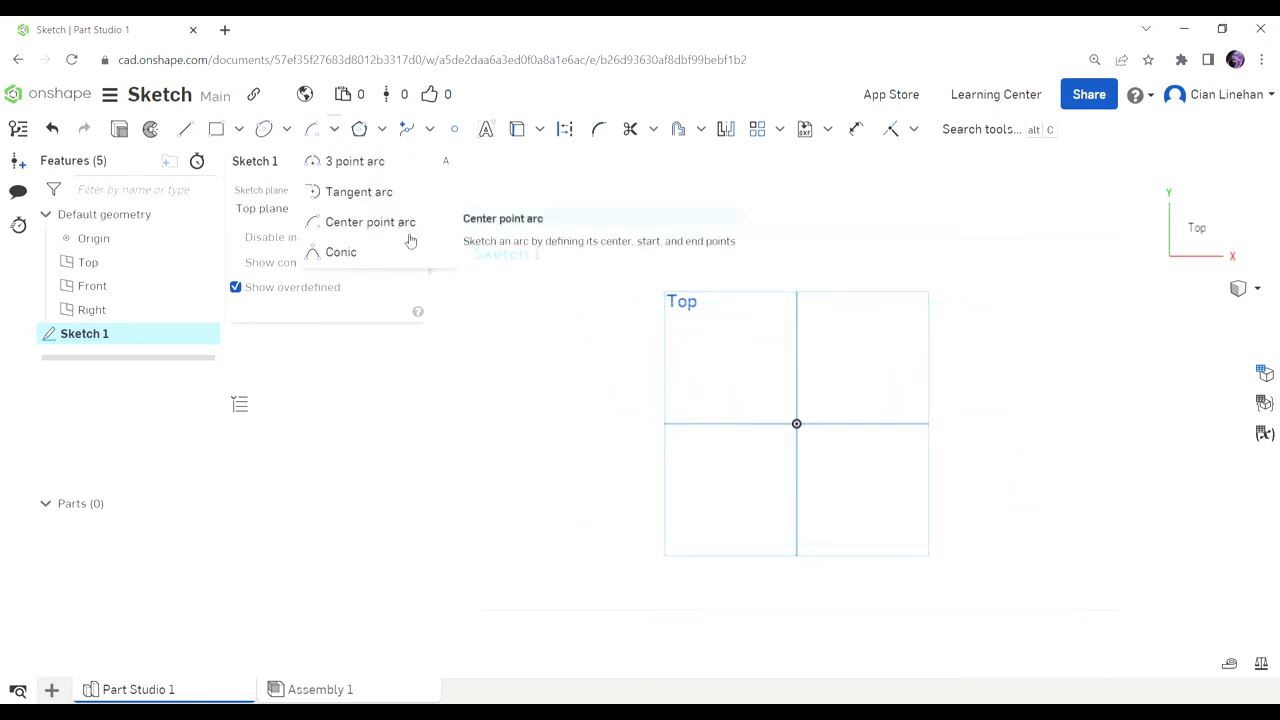
click(384, 165)
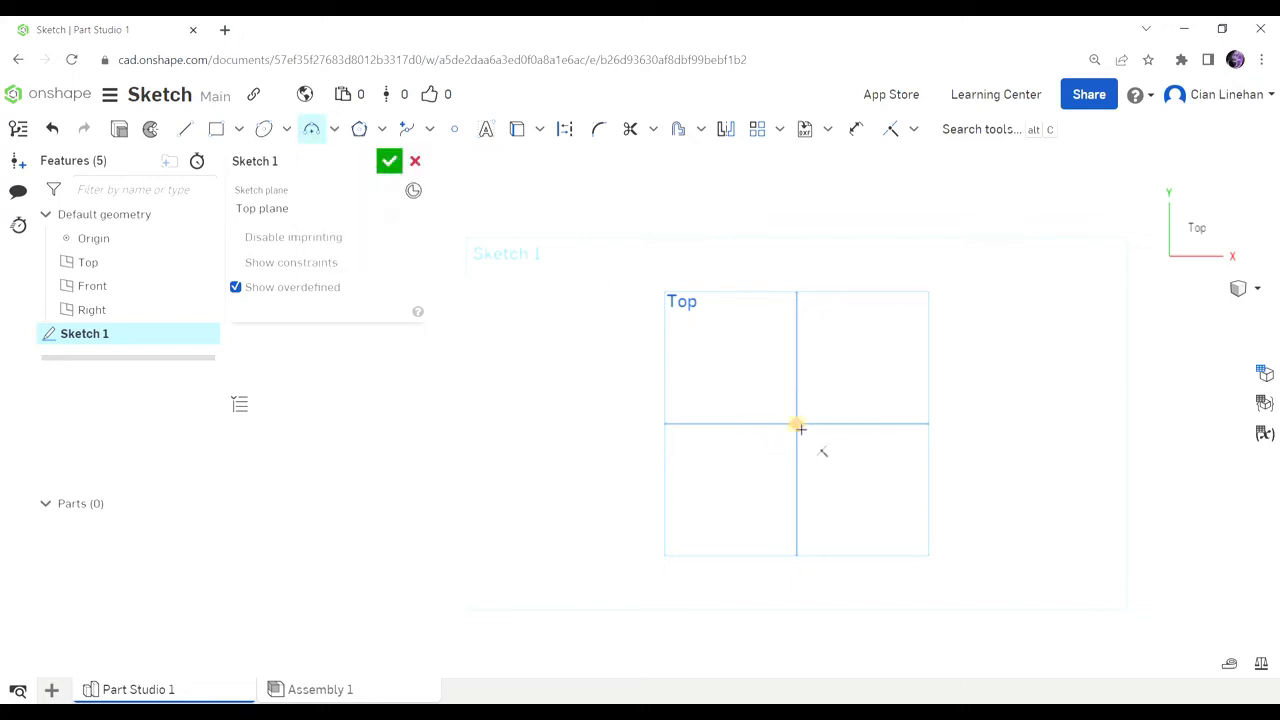
click(797, 424)
click(900, 424)
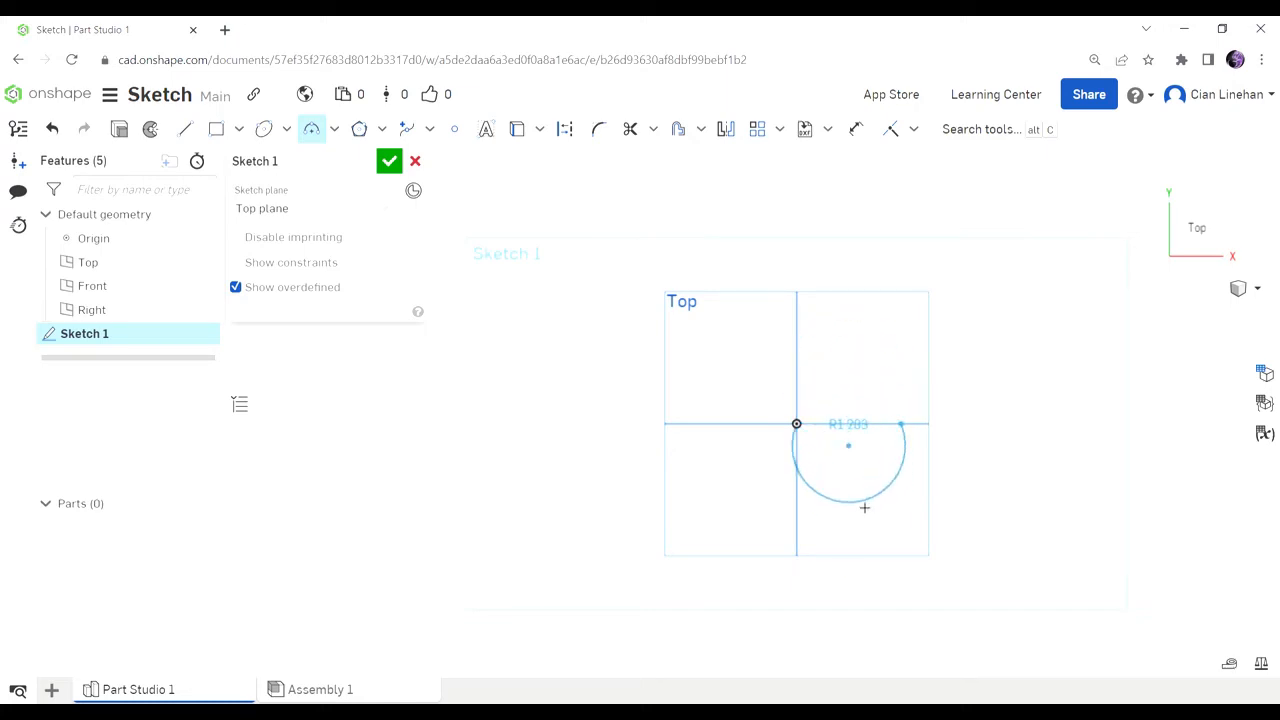
click(864, 508)
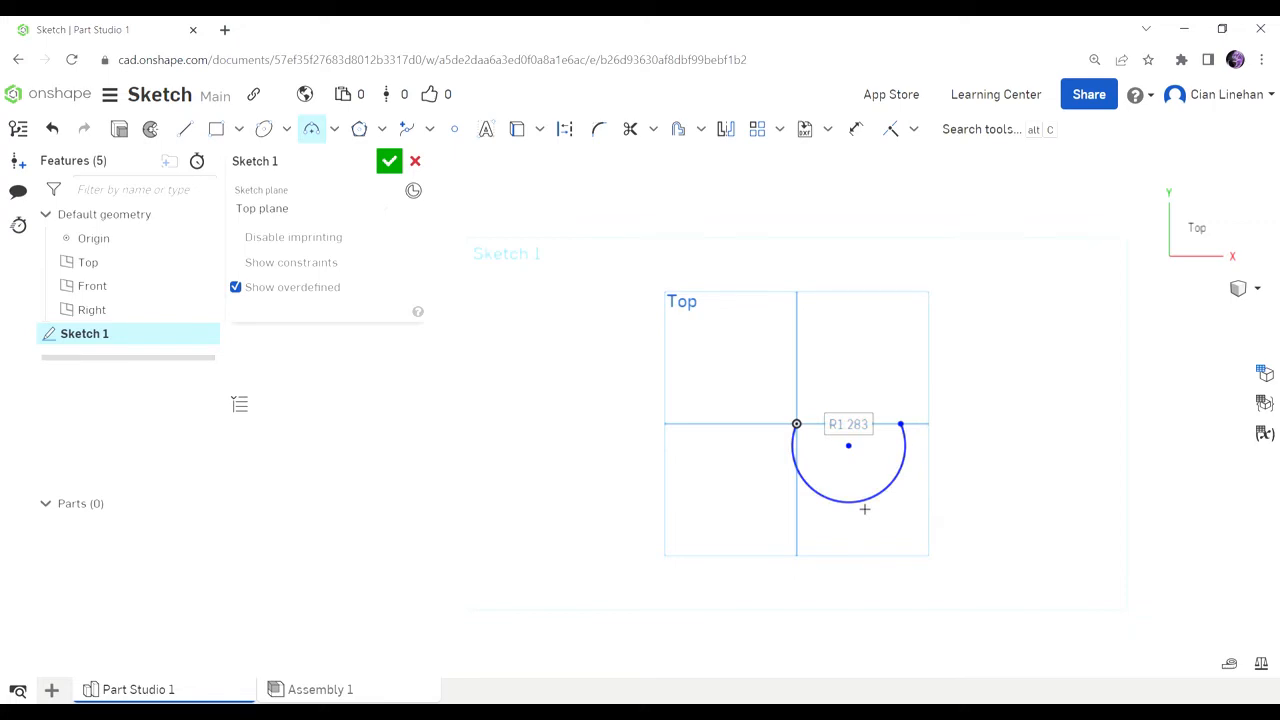
Step: Set the 3 point arc's radius to 1.25 in and dimension the horizontal distance between its endpoints as 2.5 in
text(1.25)
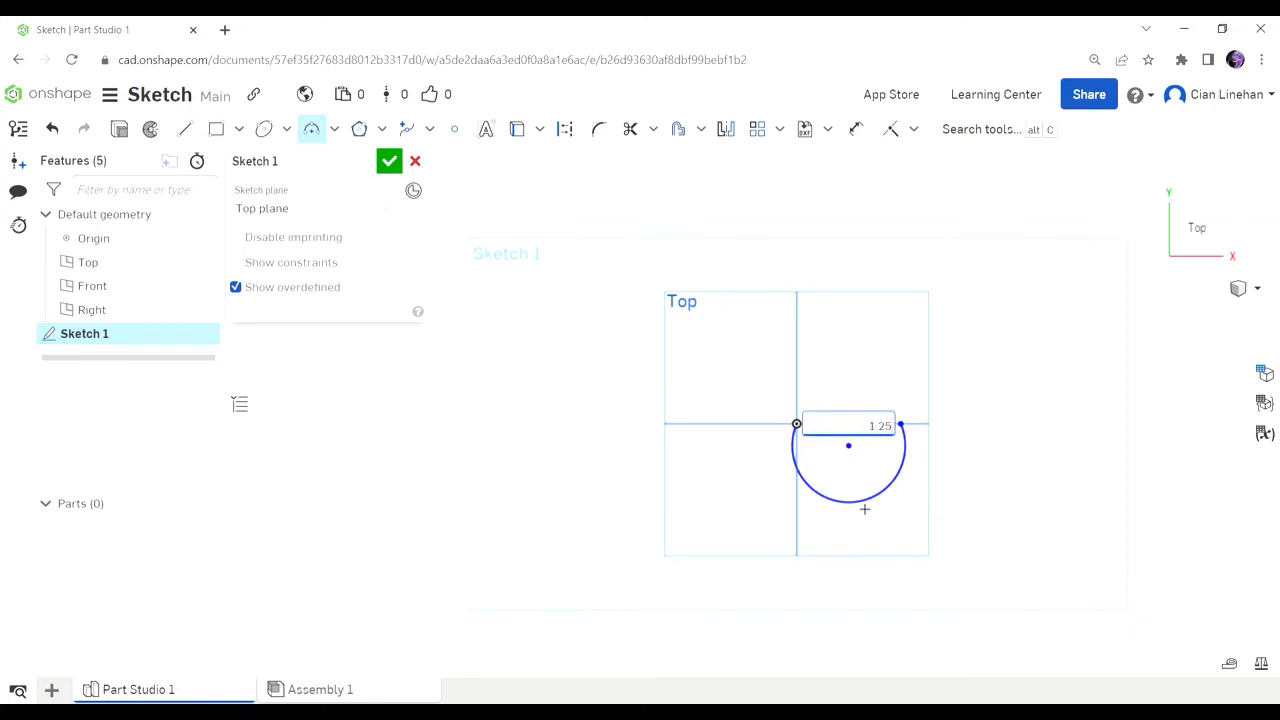
key(Return)
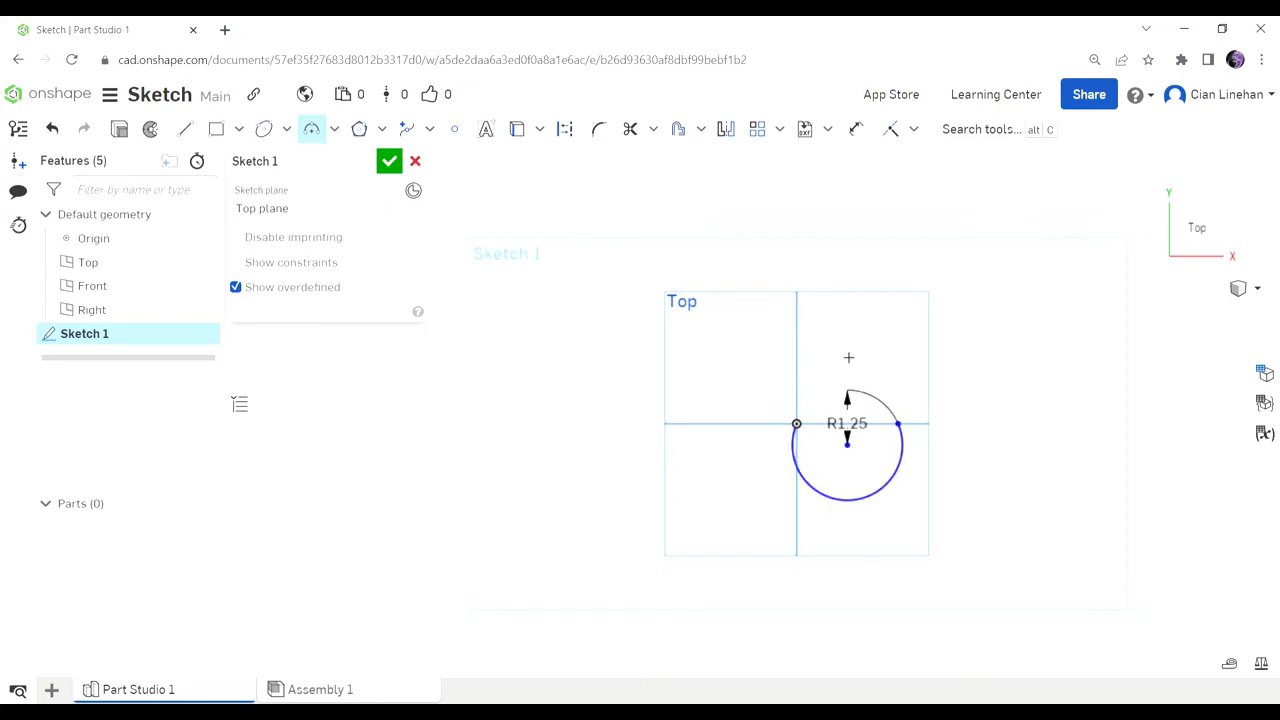
scroll(906, 462, up, 3)
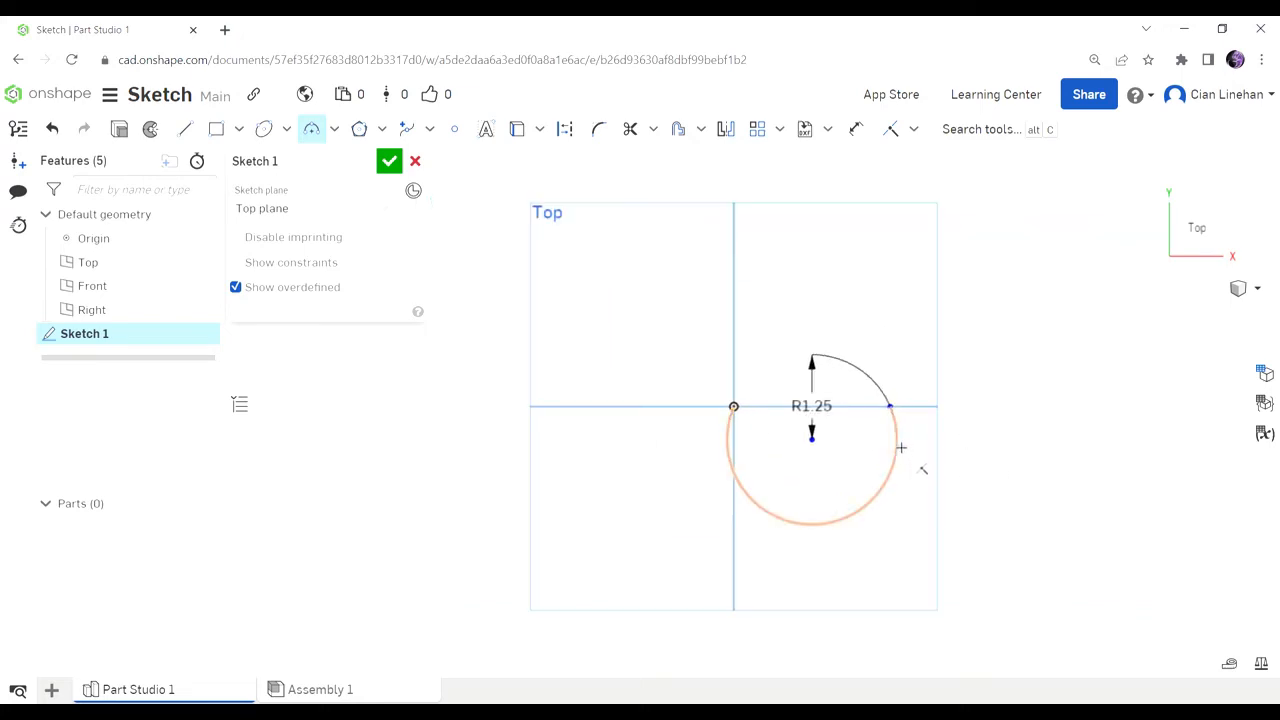
click(856, 129)
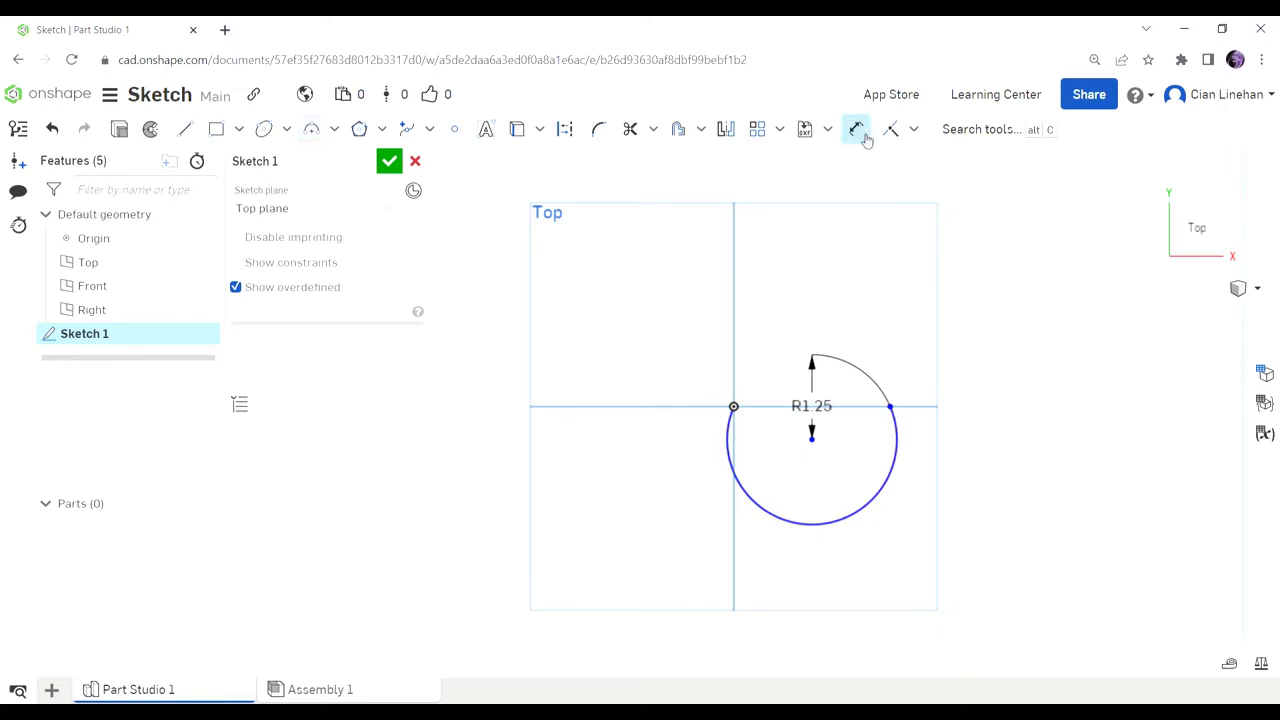
click(734, 407)
click(892, 410)
click(802, 312)
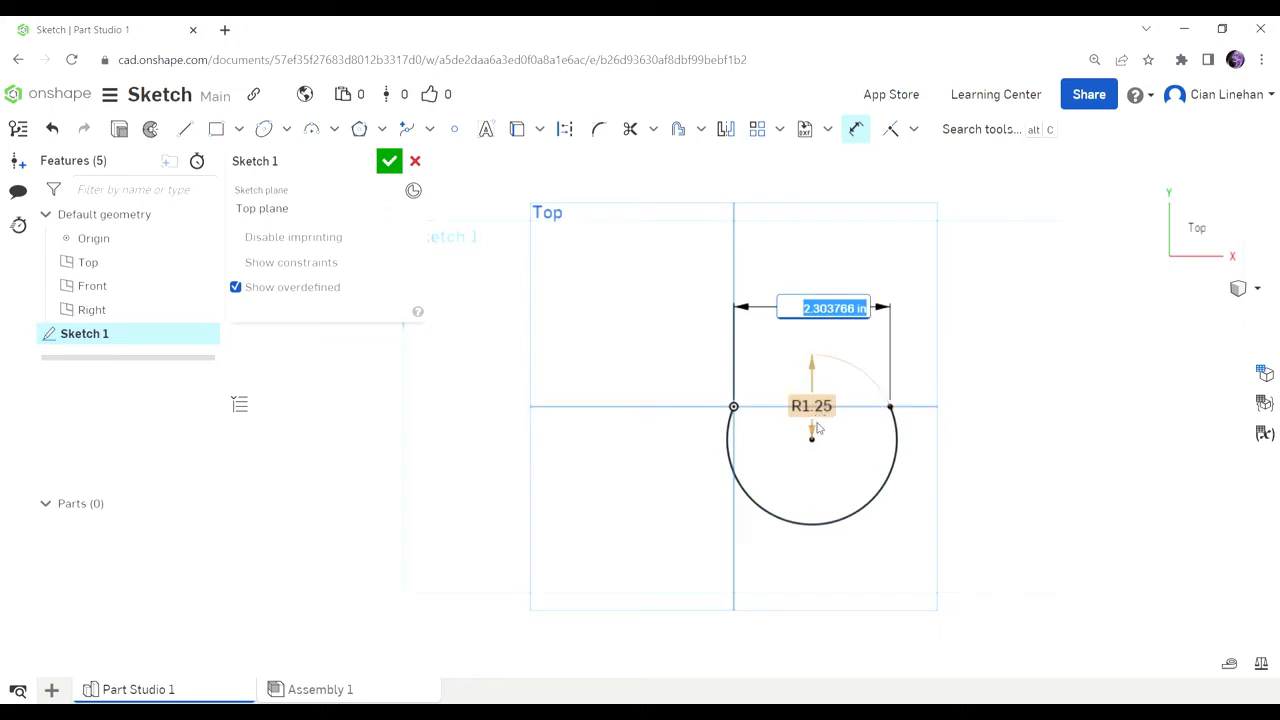
text(2)
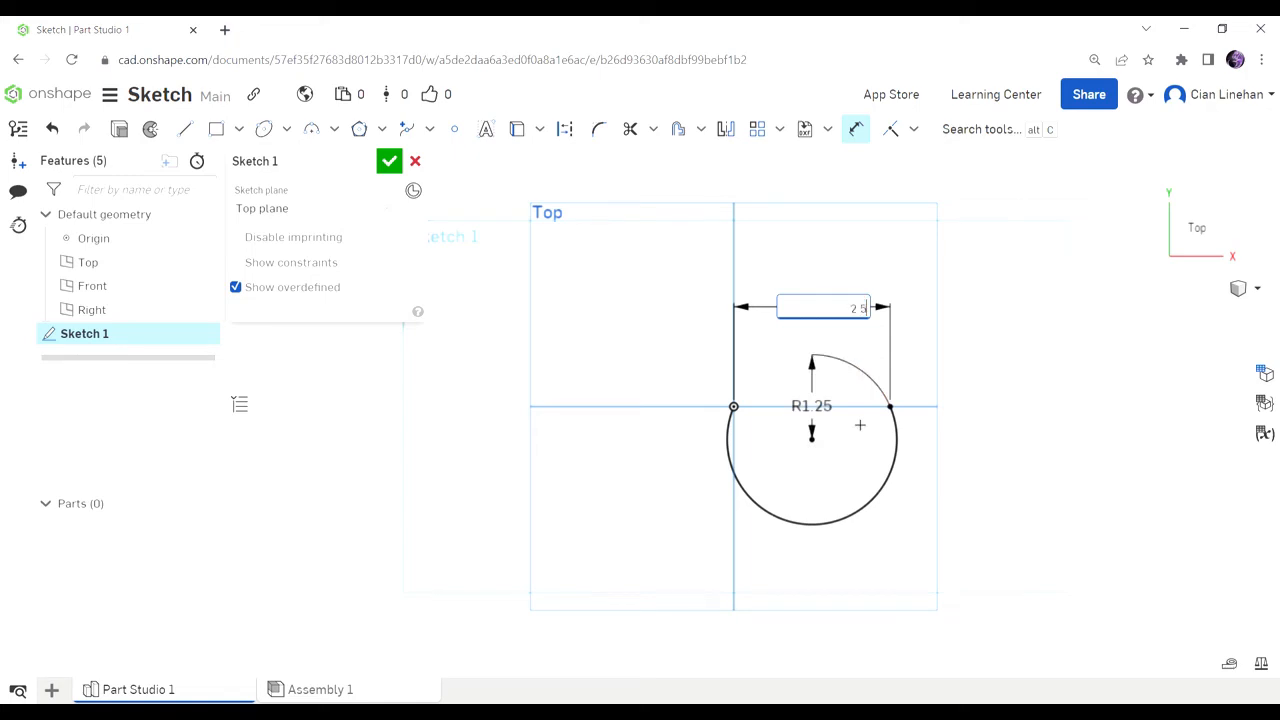
text(.5)
key(Return)
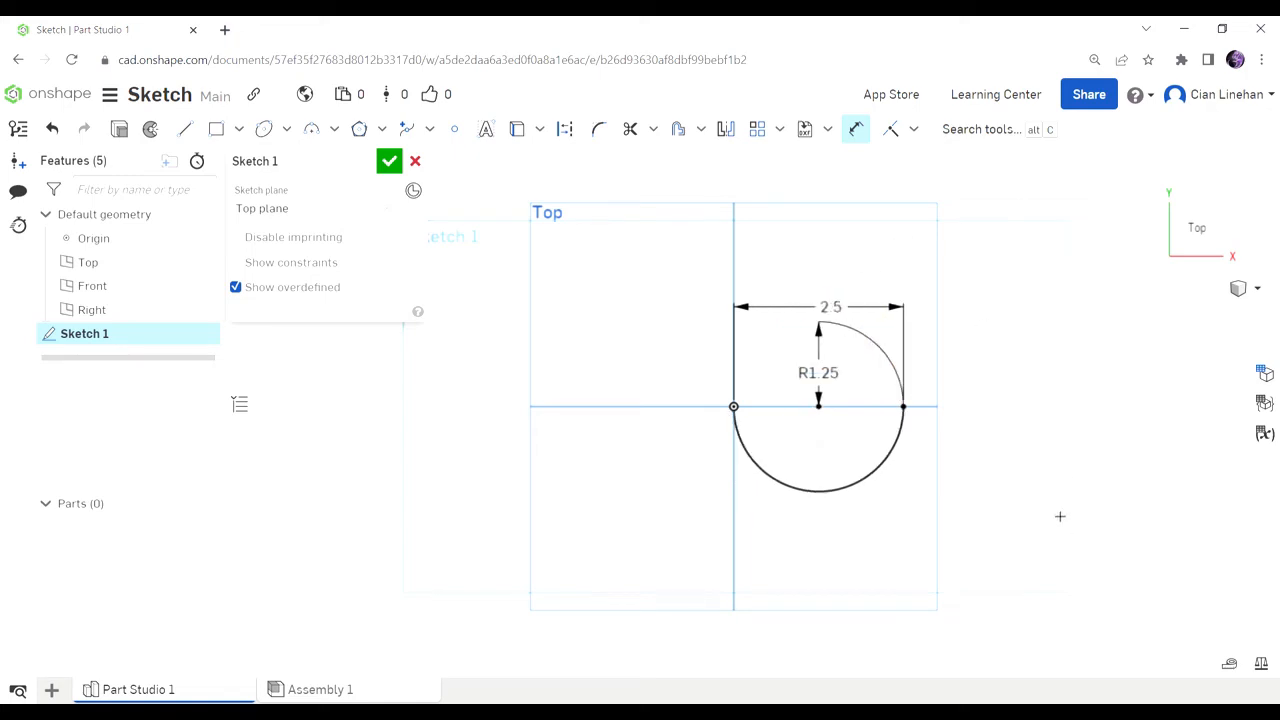
click(856, 129)
Step: Delete the 3 point arc and its dimensions from the sketch
scroll(966, 340, down, 1)
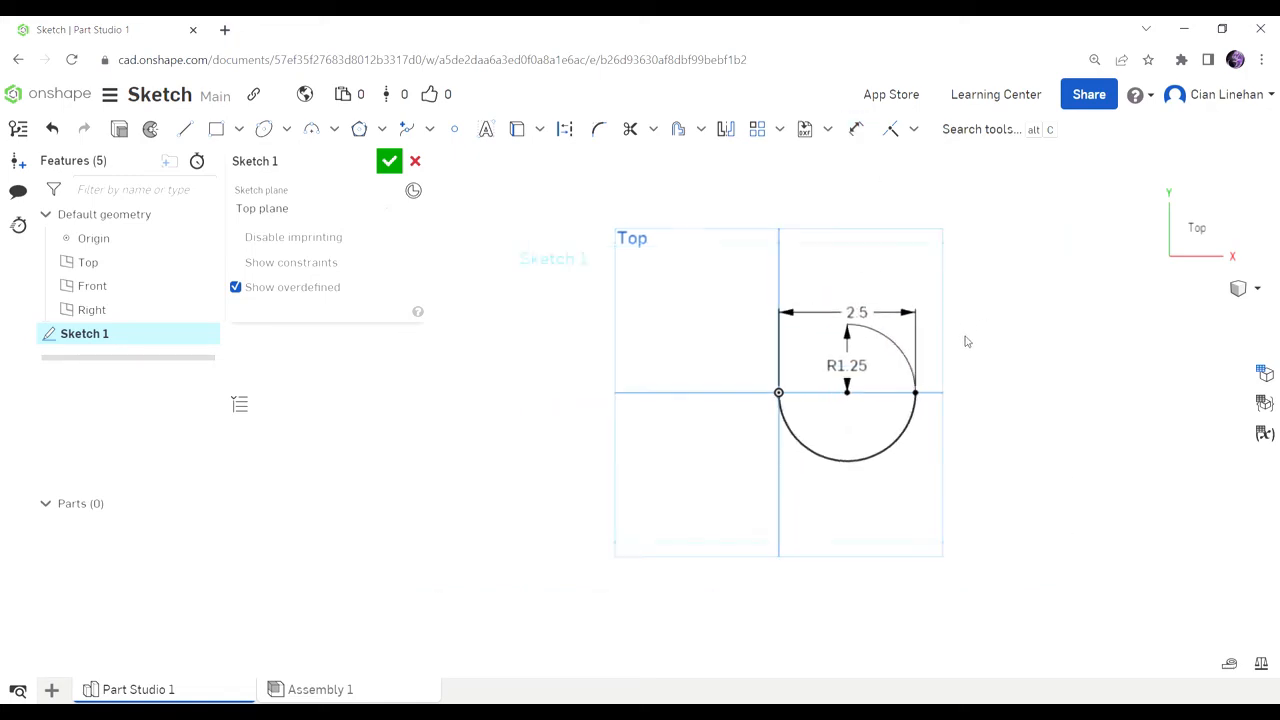
mouse_move(658, 234)
mouse_down()
mouse_move(977, 551)
mouse_move(994, 551)
mouse_up()
key(Delete)
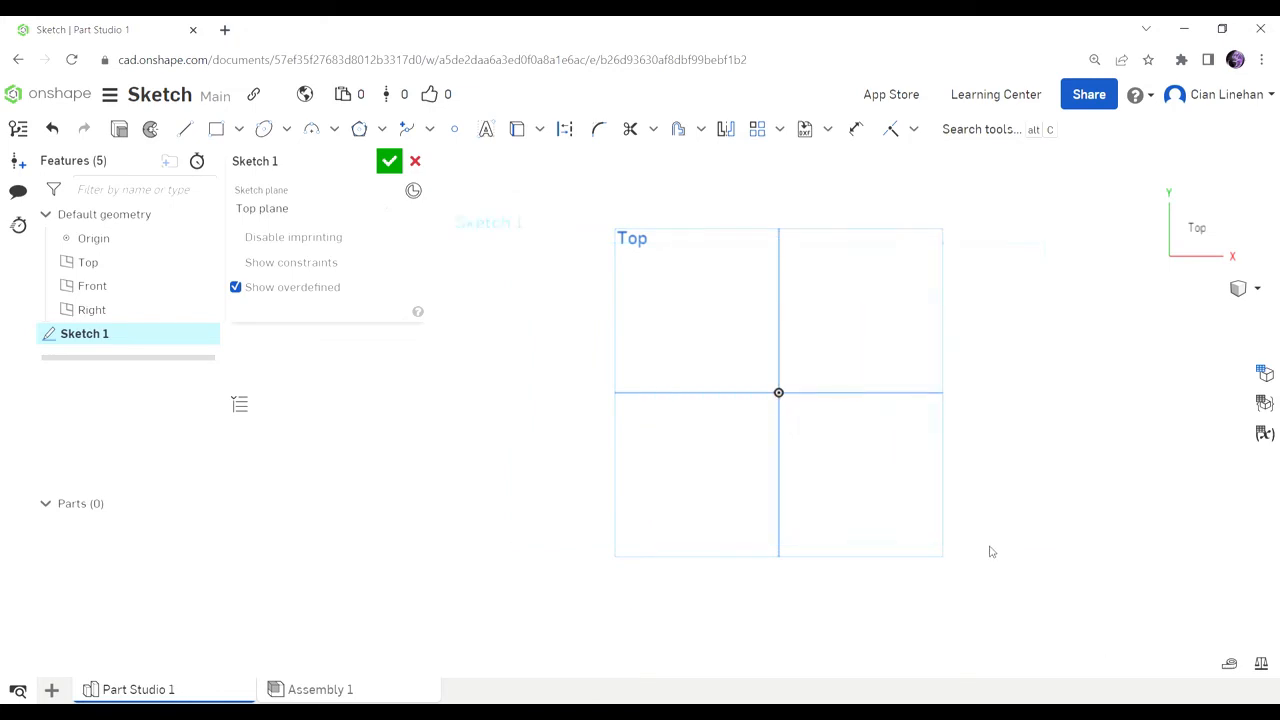
Step: Sketch a five-sided inscribed polygon centred on the origin, with a horizontal side straight above the origin
click(382, 129)
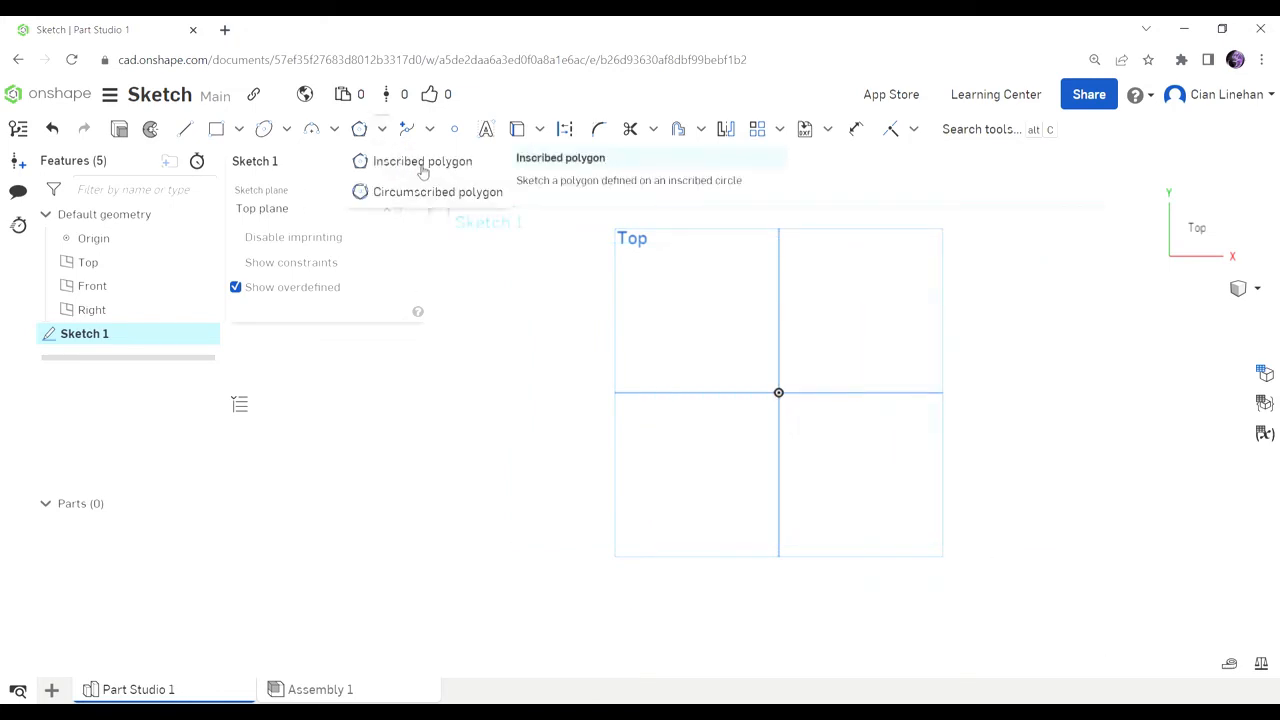
click(422, 166)
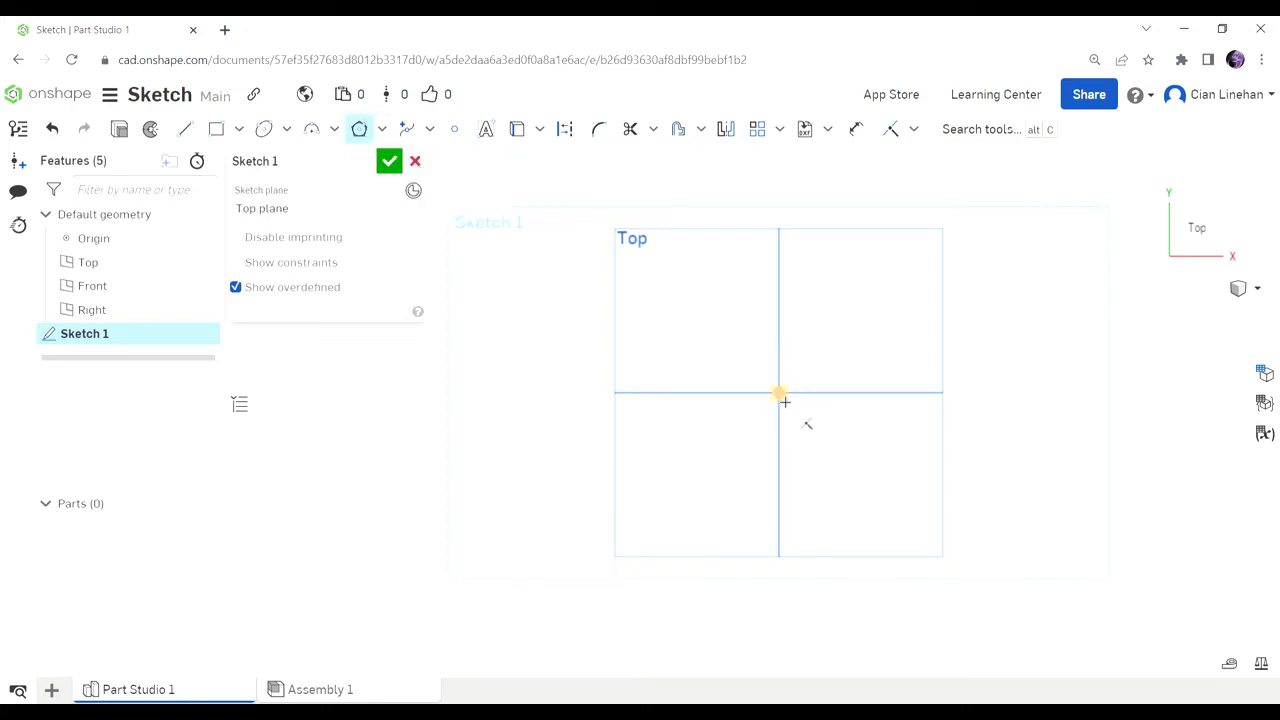
click(783, 399)
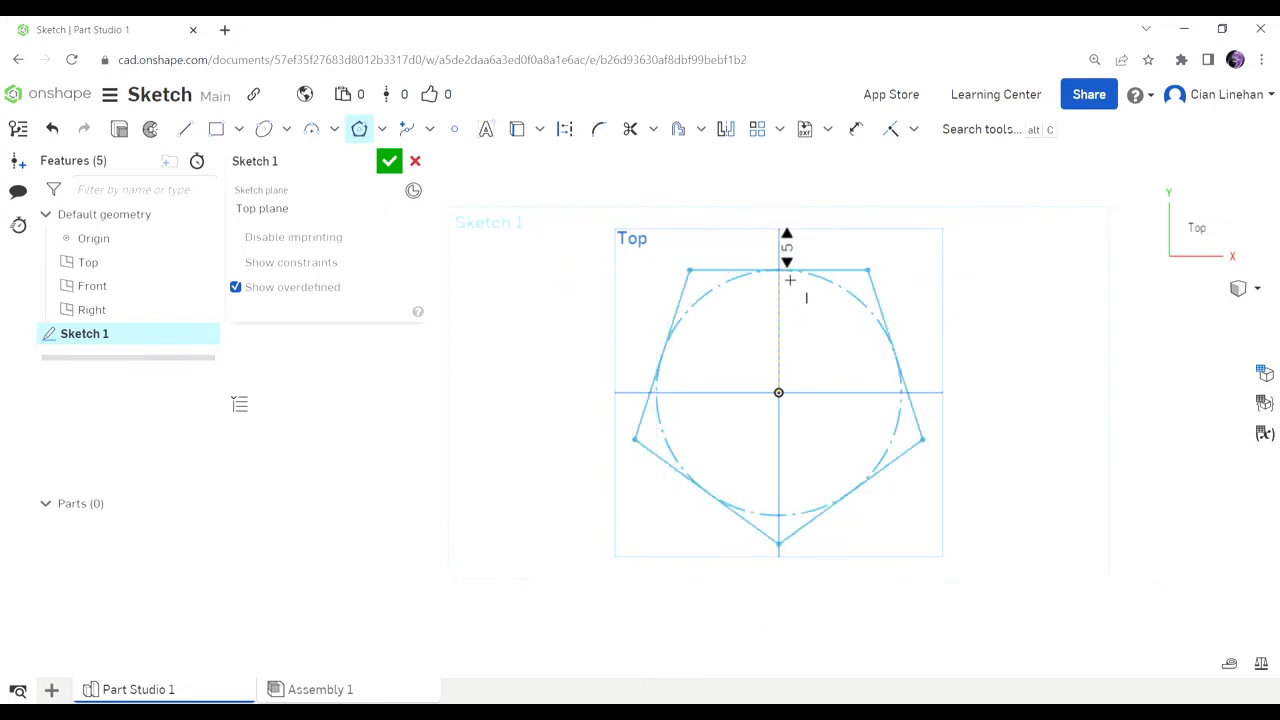
click(788, 289)
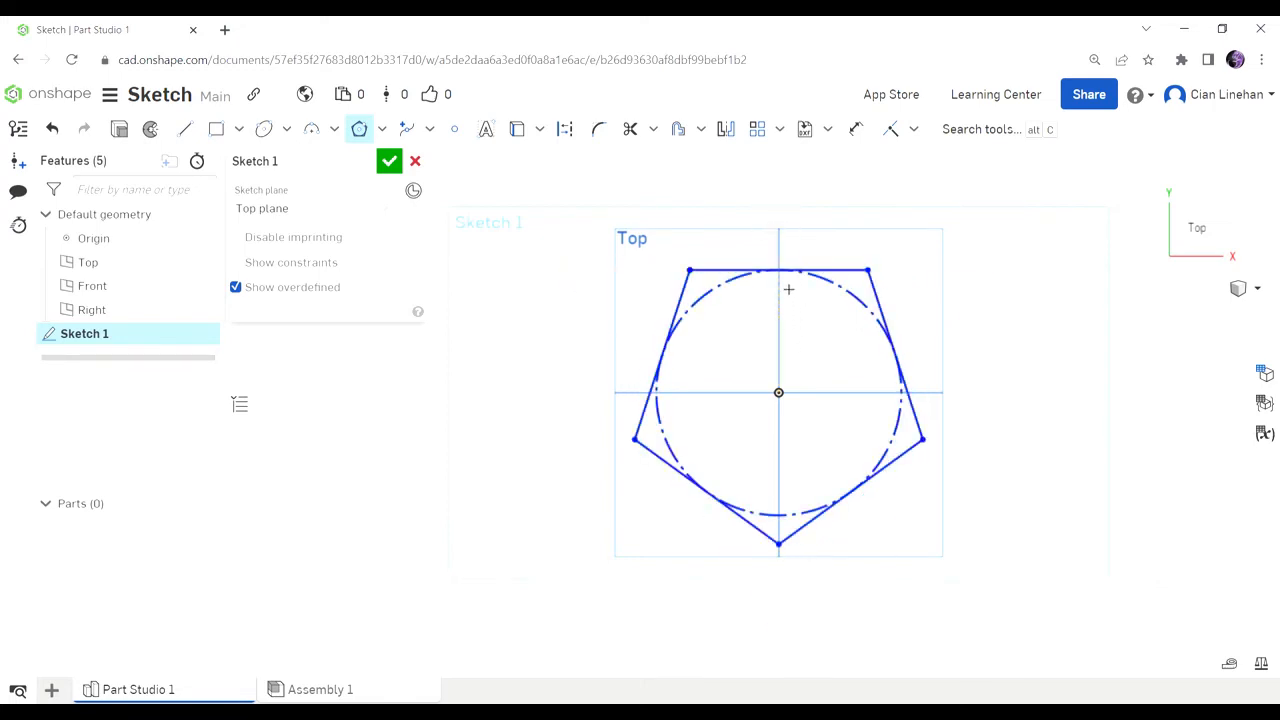
Step: Sketch a five-sided circumscribed polygon left of the first, its centre level with the origin and its circle about 5.59 in in diameter
scroll(835, 452, down, 3)
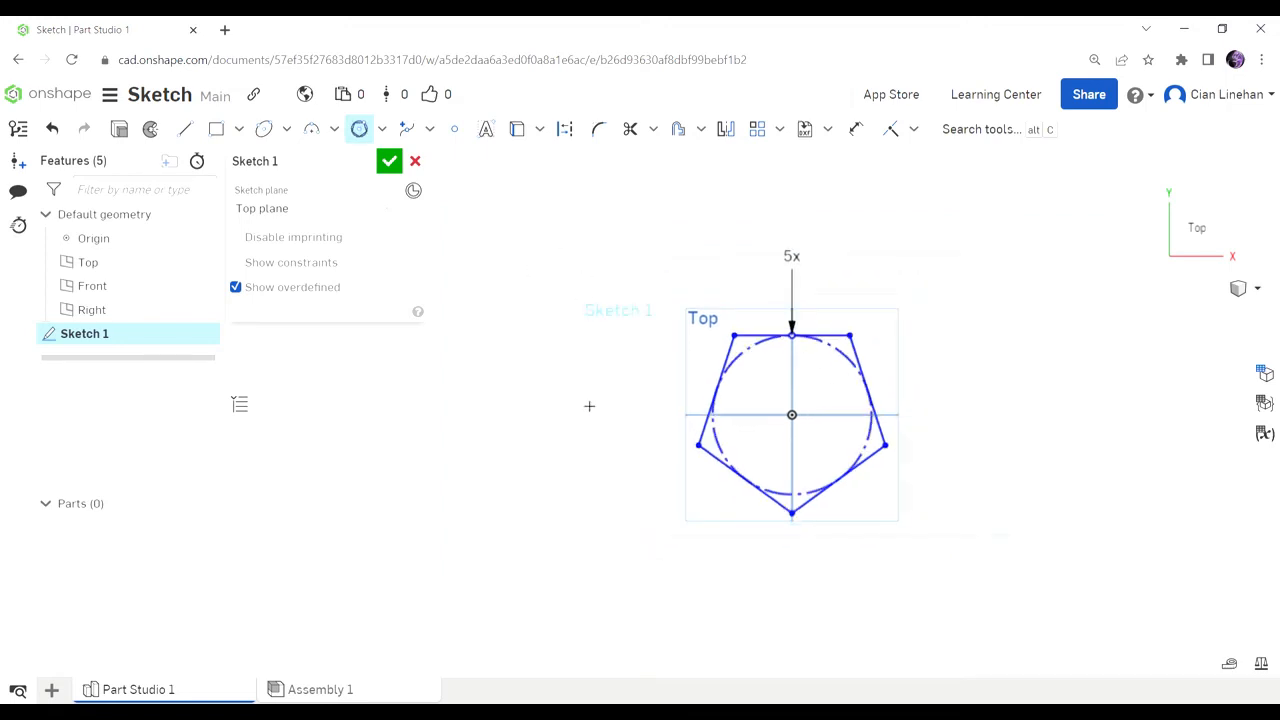
click(360, 128)
click(512, 415)
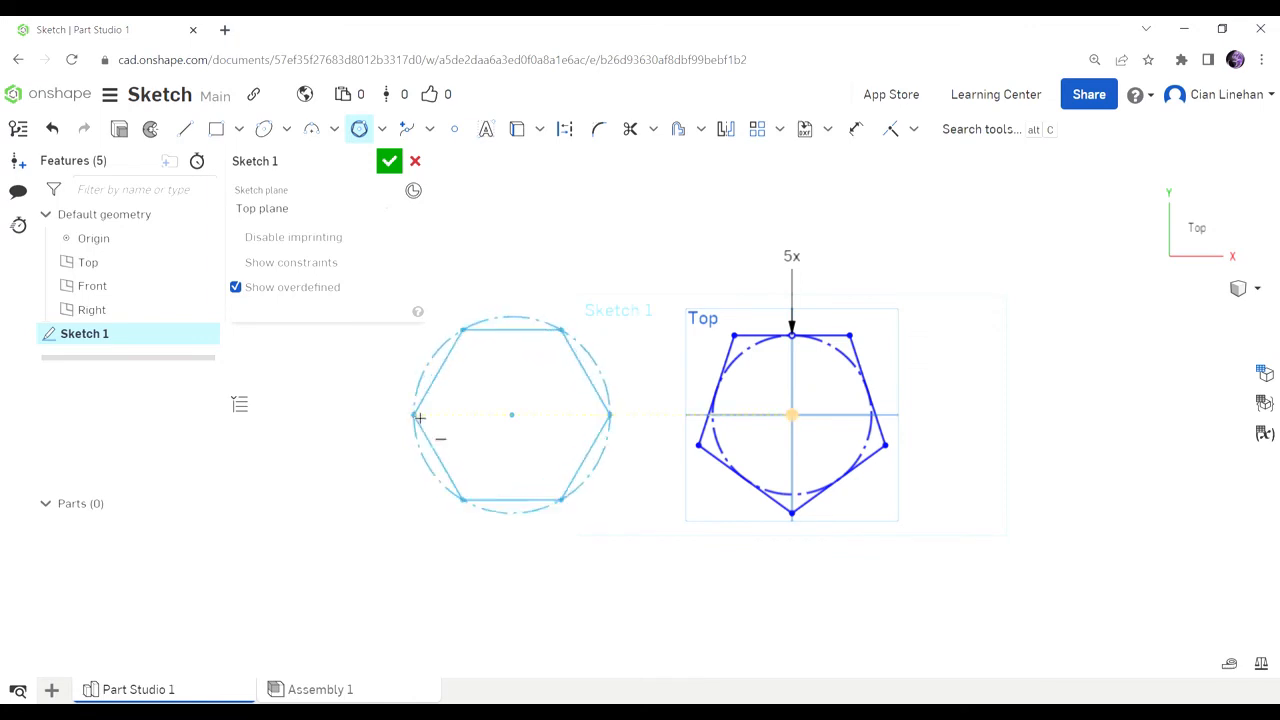
click(415, 416)
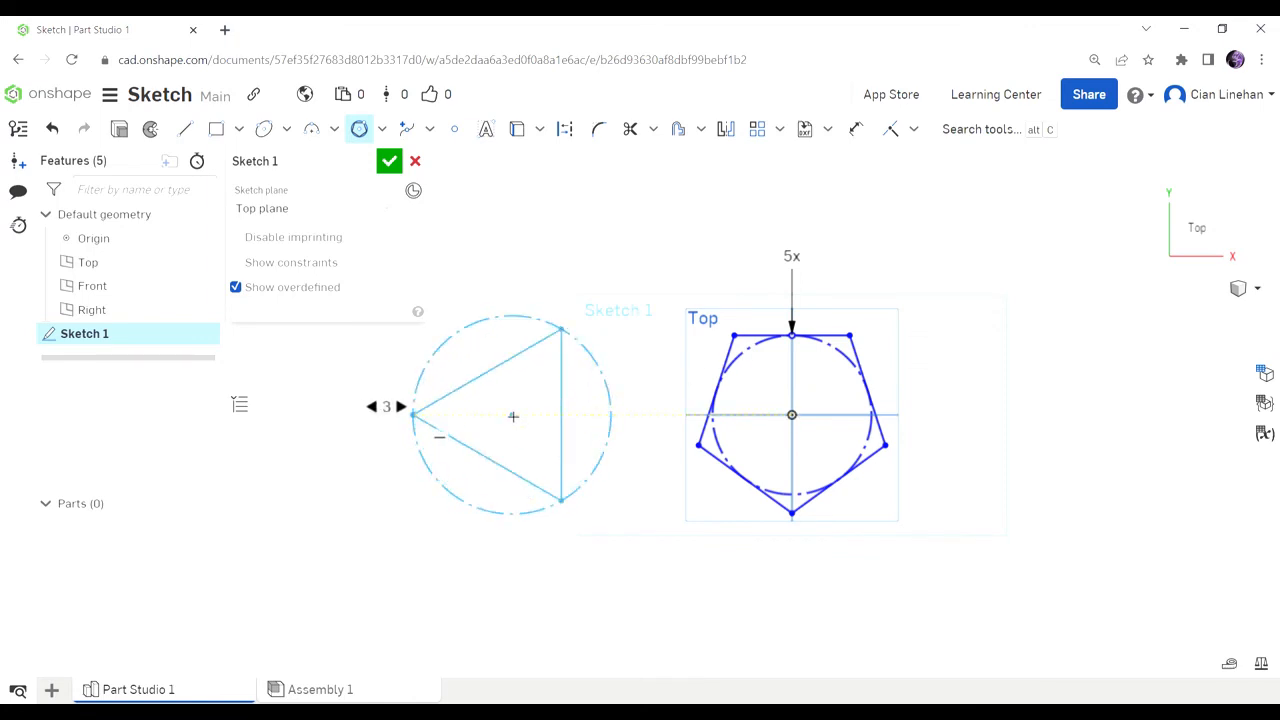
click(432, 432)
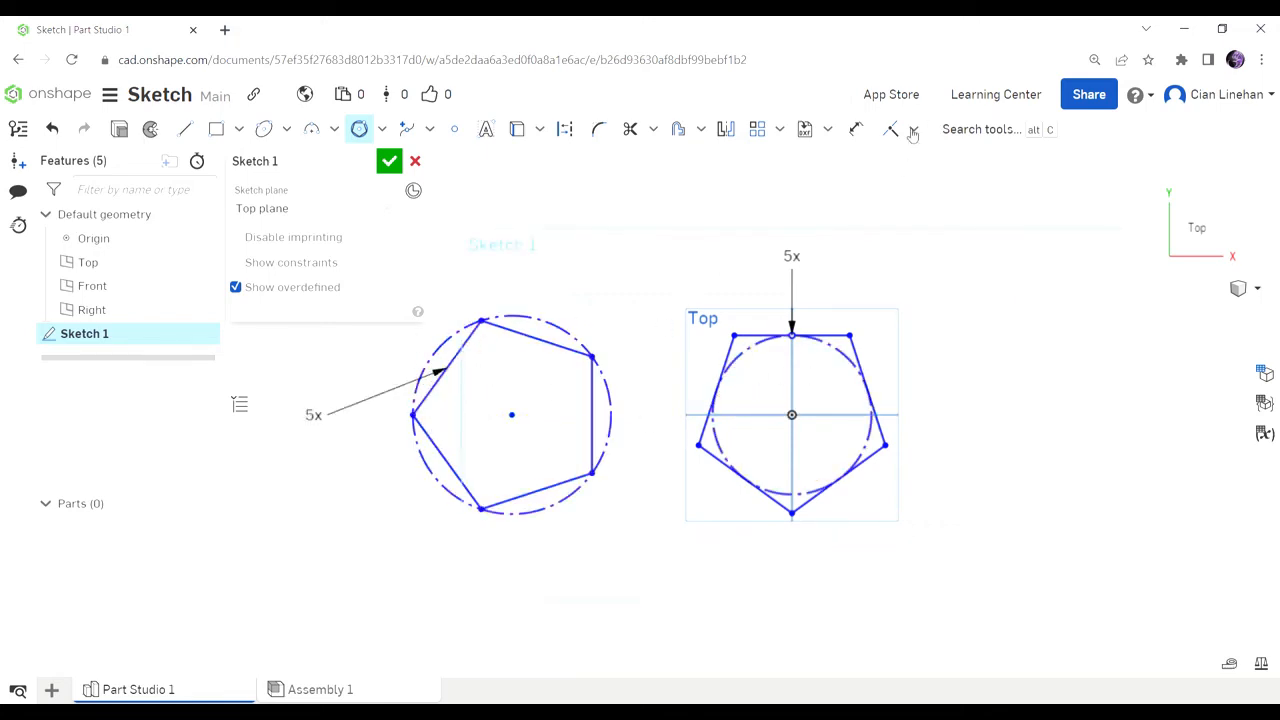
Step: Dimension the diameter of the construction circle around the left pentagon as 6 in
click(855, 128)
click(563, 327)
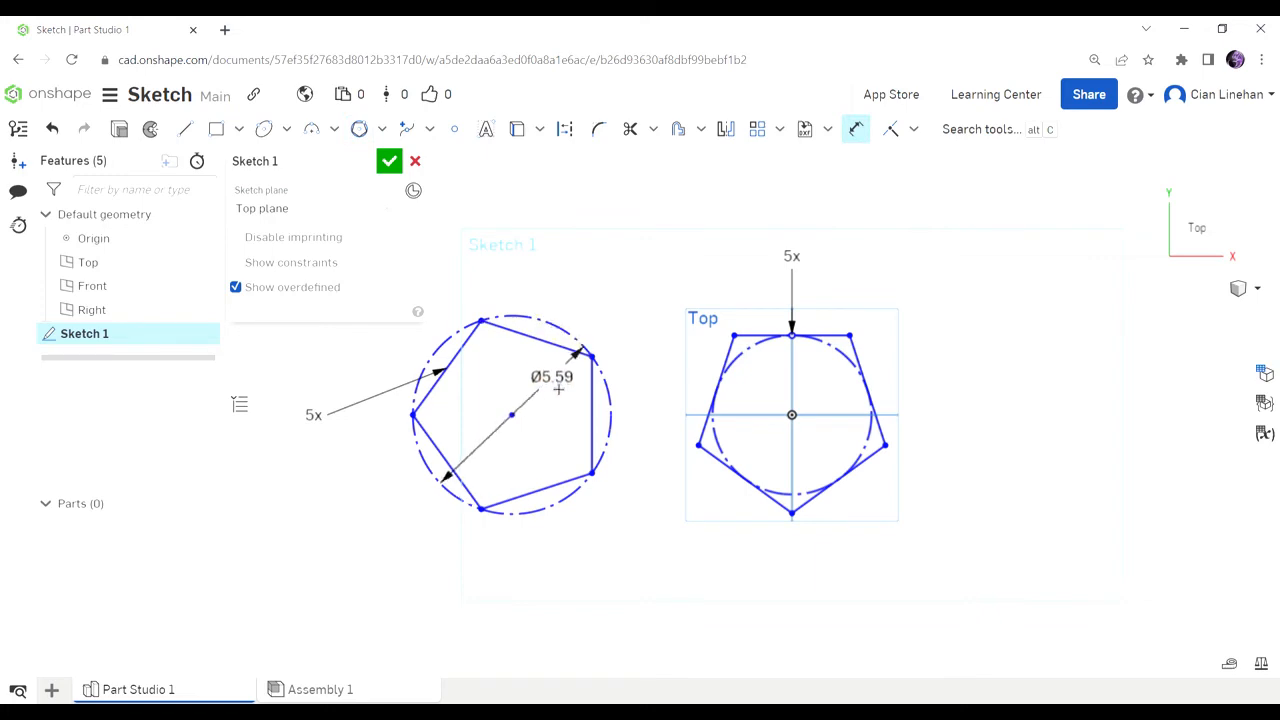
click(535, 397)
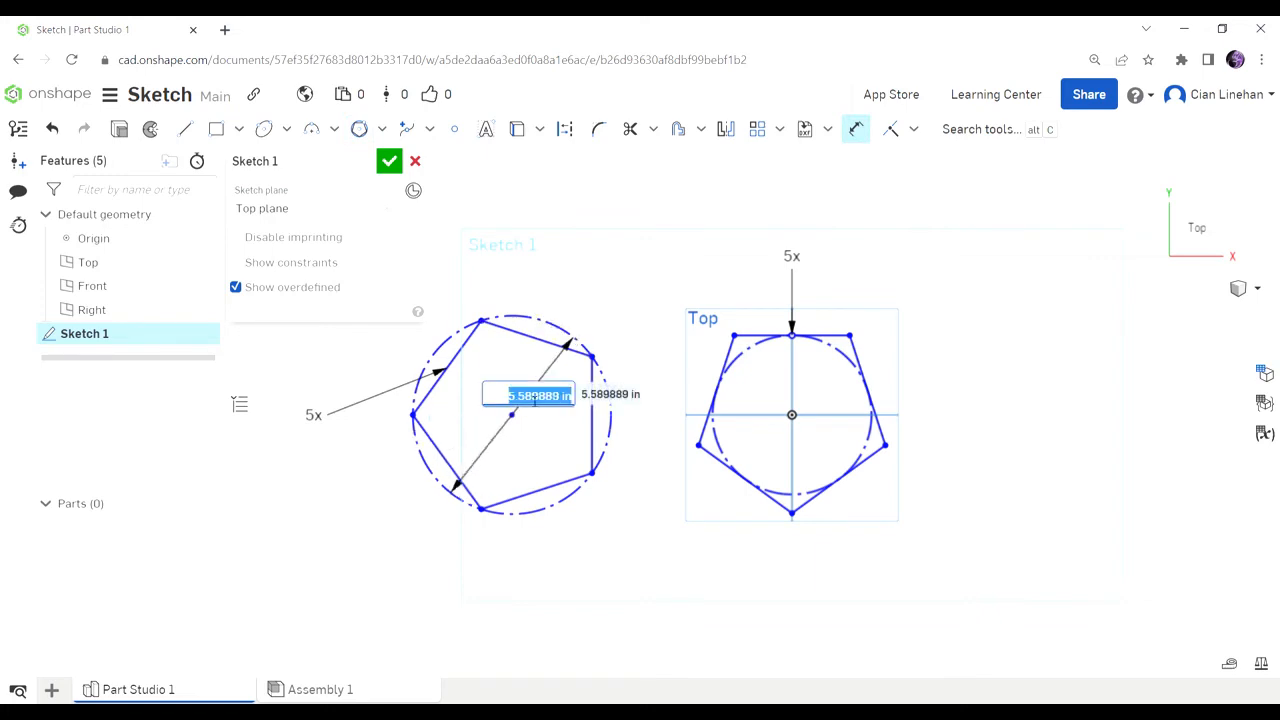
text(6)
key(Return)
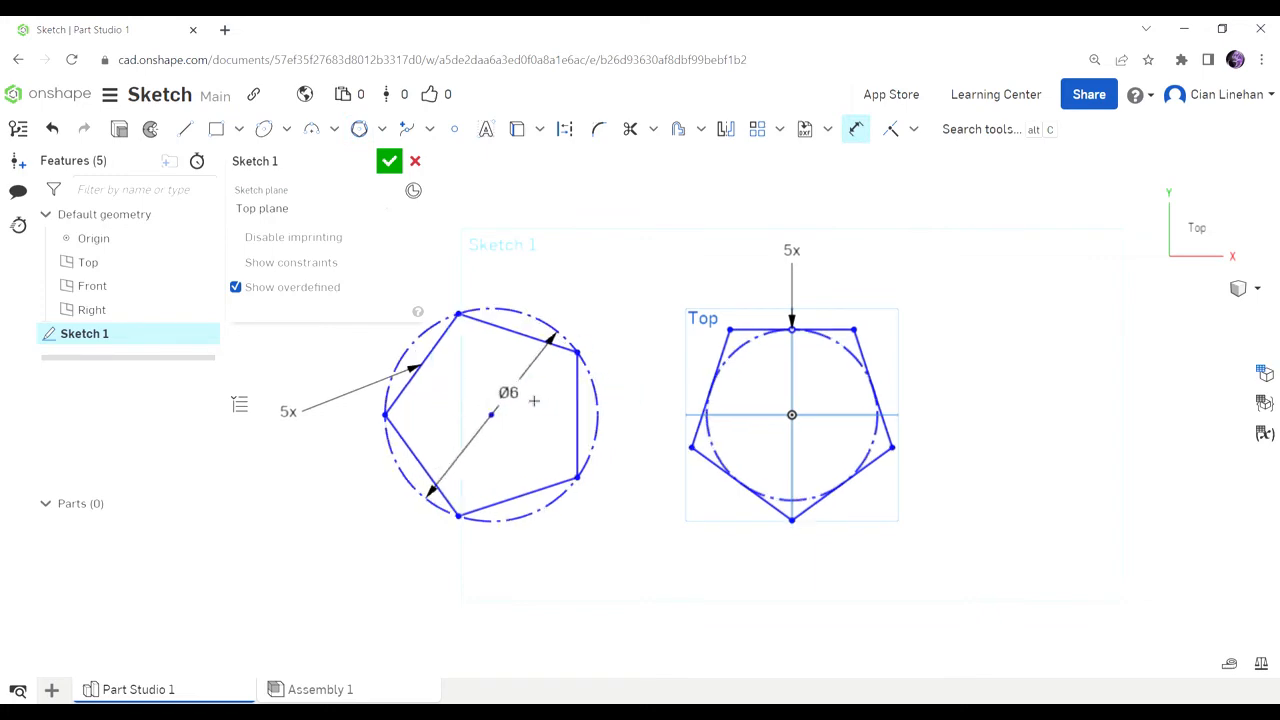
Step: Dimension the diameter of the construction circle inside the pentagon at the origin as 6 in
click(751, 355)
click(760, 400)
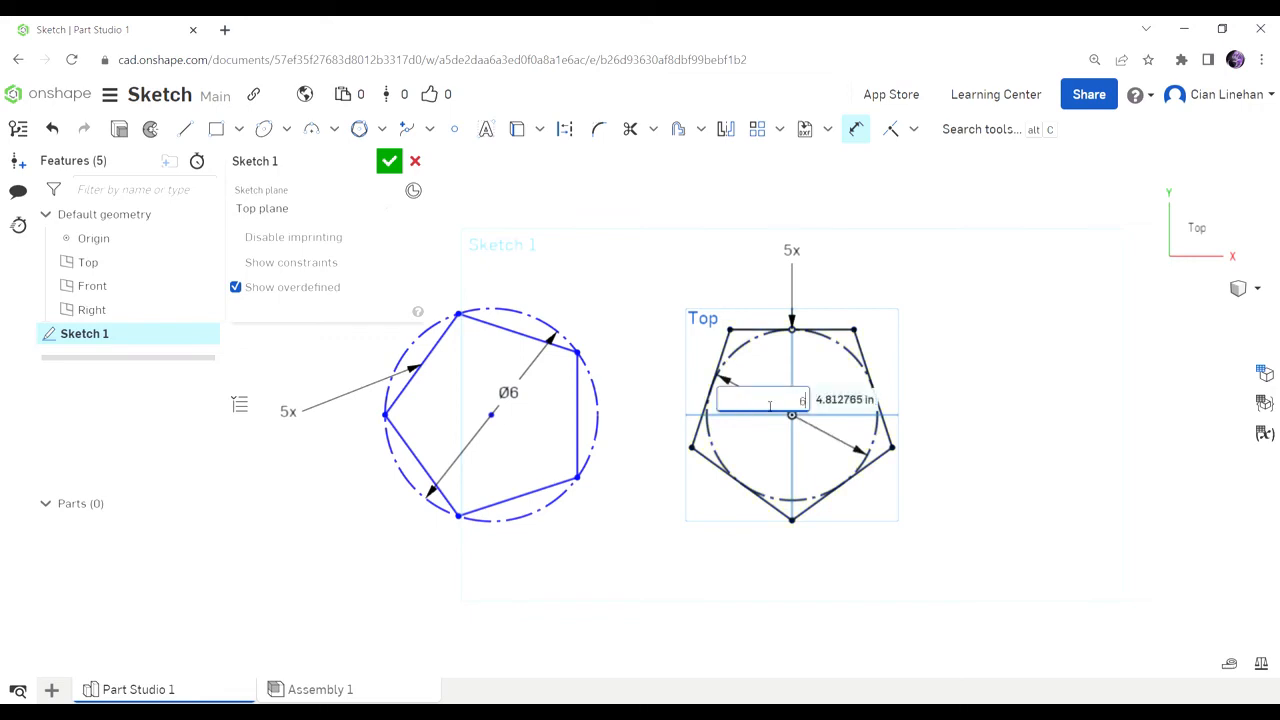
text(6)
key(Return)
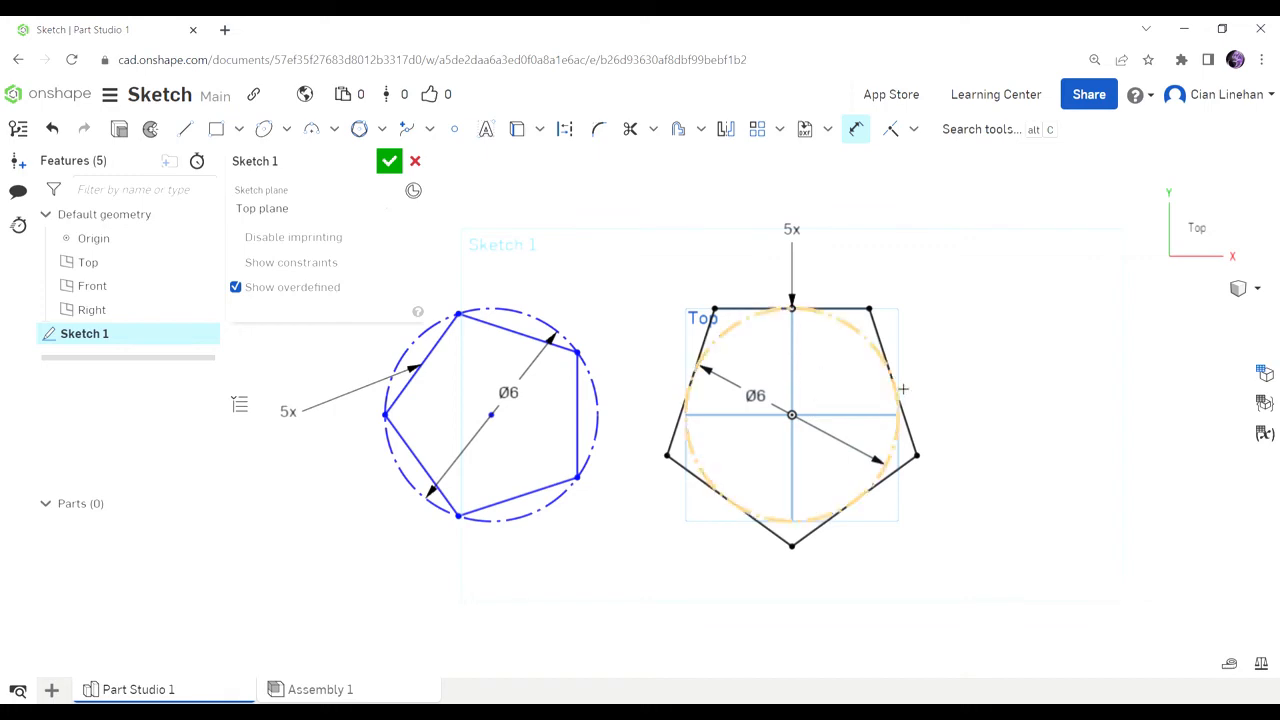
Step: Delete both pentagons with their construction circles and dimensions from the sketch
scroll(912, 393, down, 1)
scroll(906, 282, down, 1)
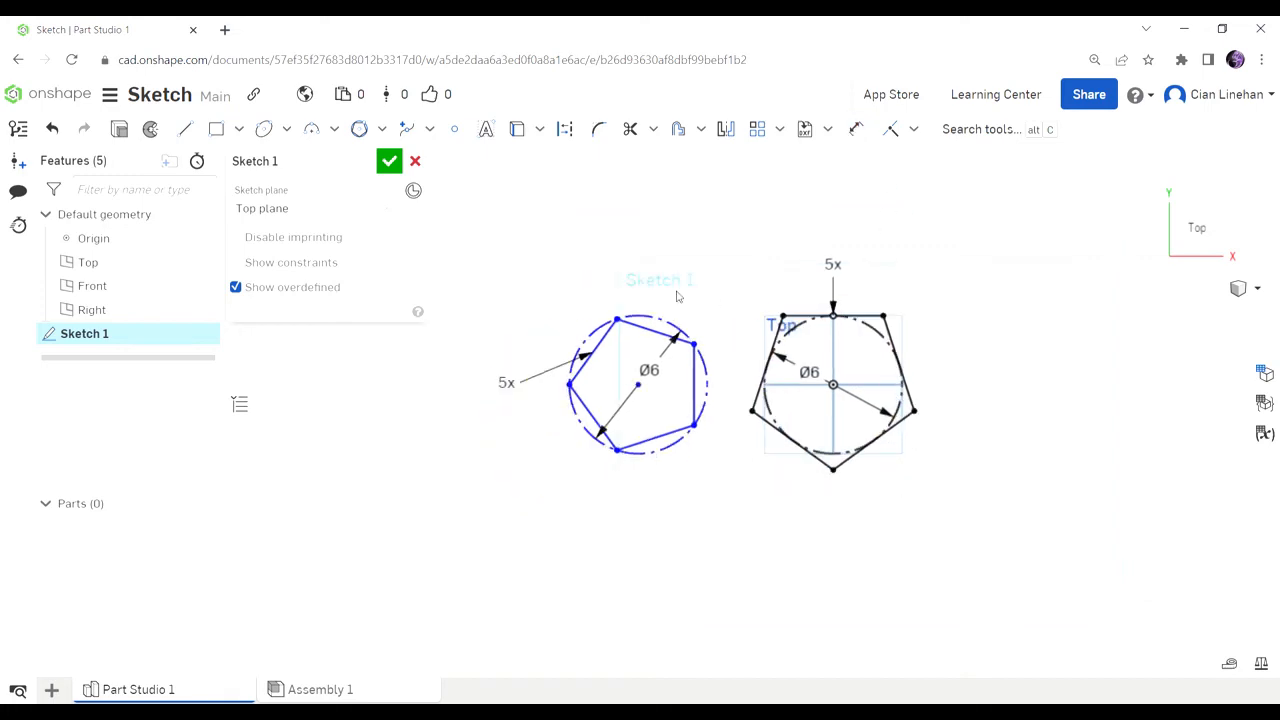
mouse_move(586, 292)
mouse_down()
mouse_move(870, 408)
mouse_move(1022, 519)
mouse_move(935, 512)
mouse_up()
key(Delete)
key(ctrl+a)
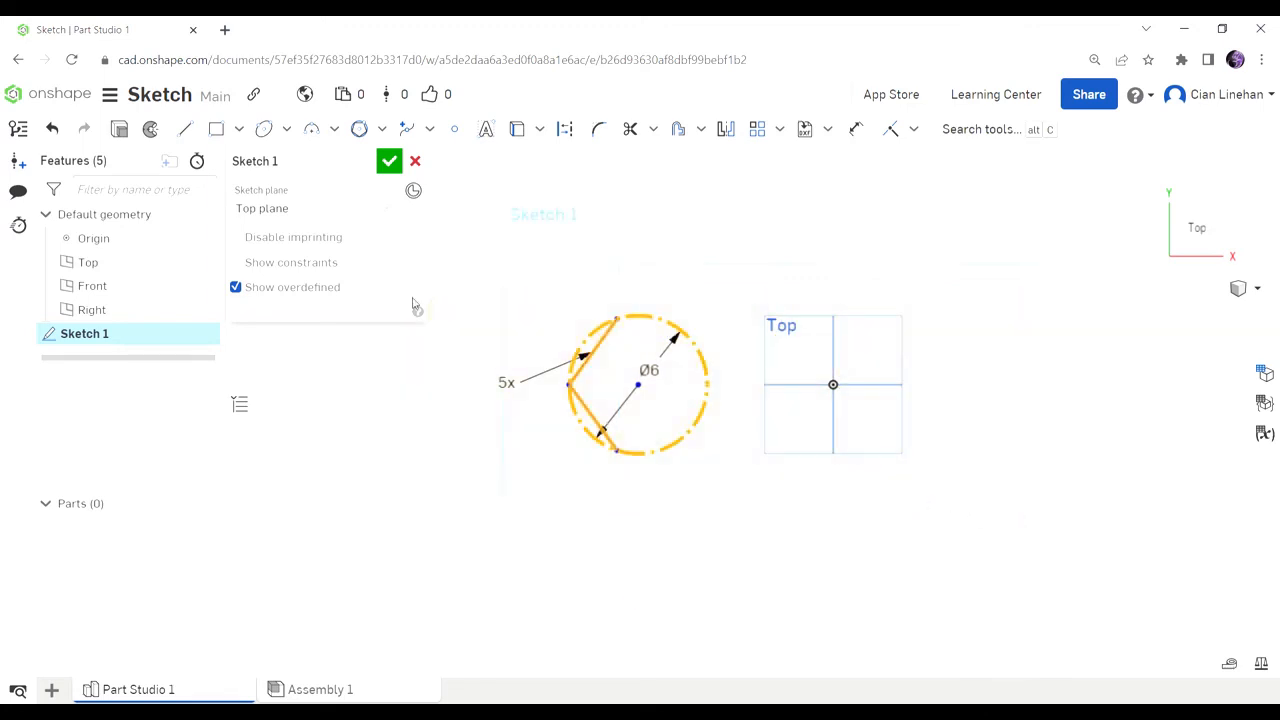
key(Delete)
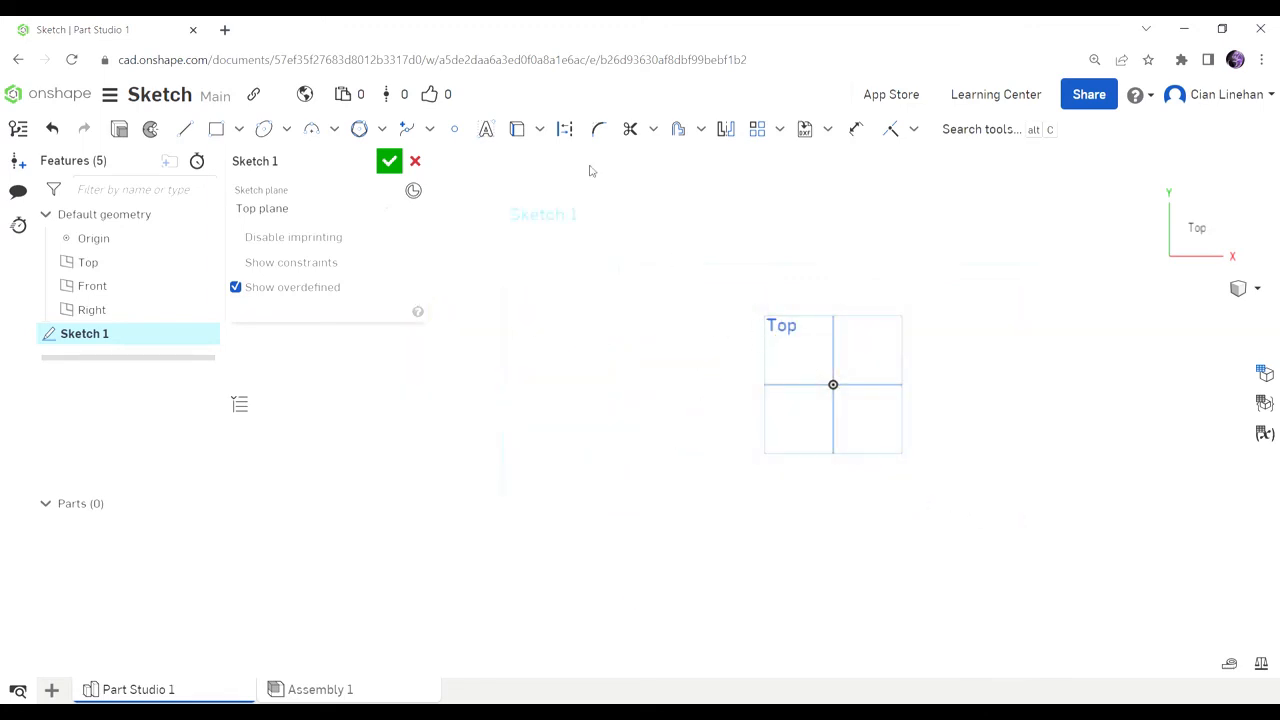
Step: Sketch an open spline through eight points that loops around the origin, starting at its upper left and ending above the Top plane
click(429, 130)
click(448, 163)
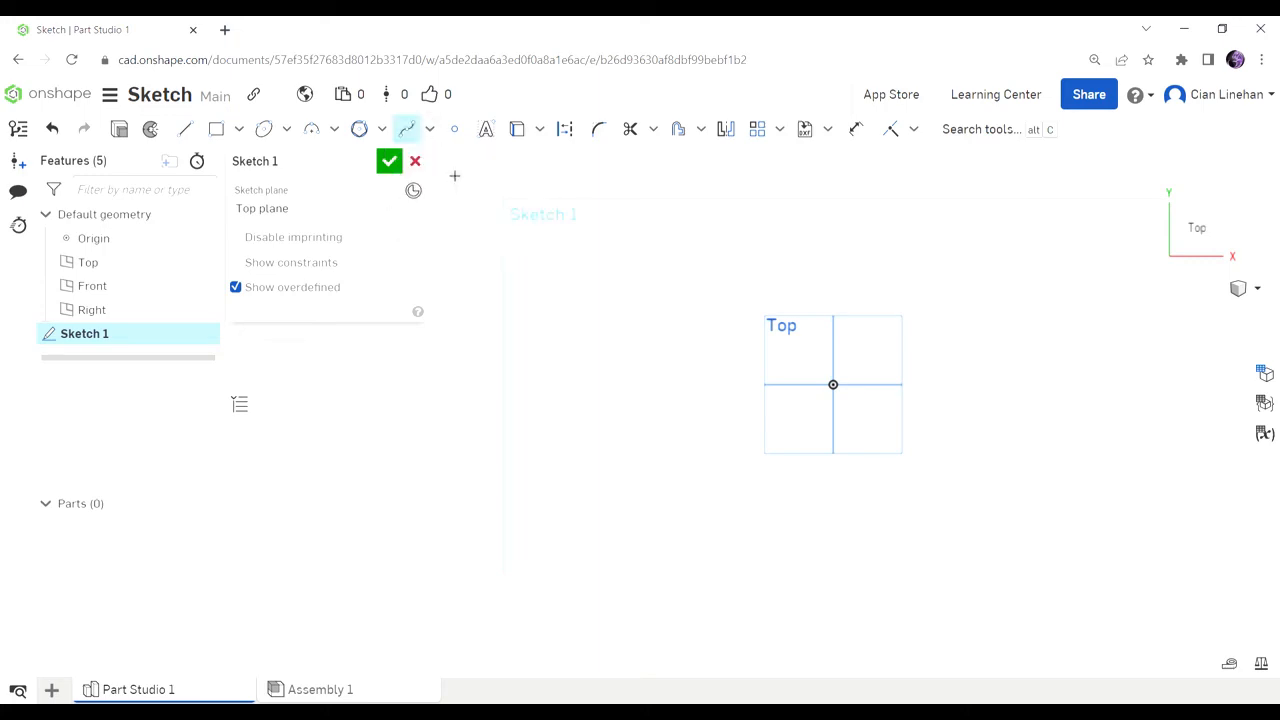
scroll(930, 270, up, 4)
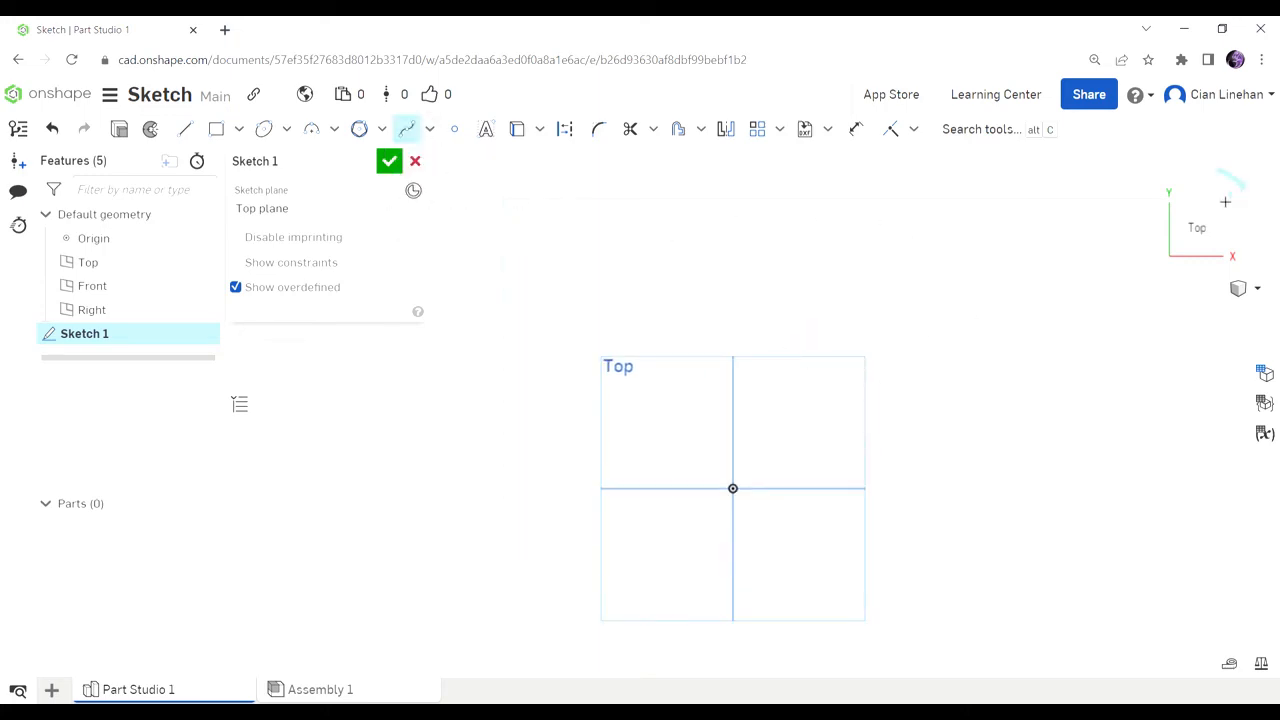
scroll(802, 385, down, 3)
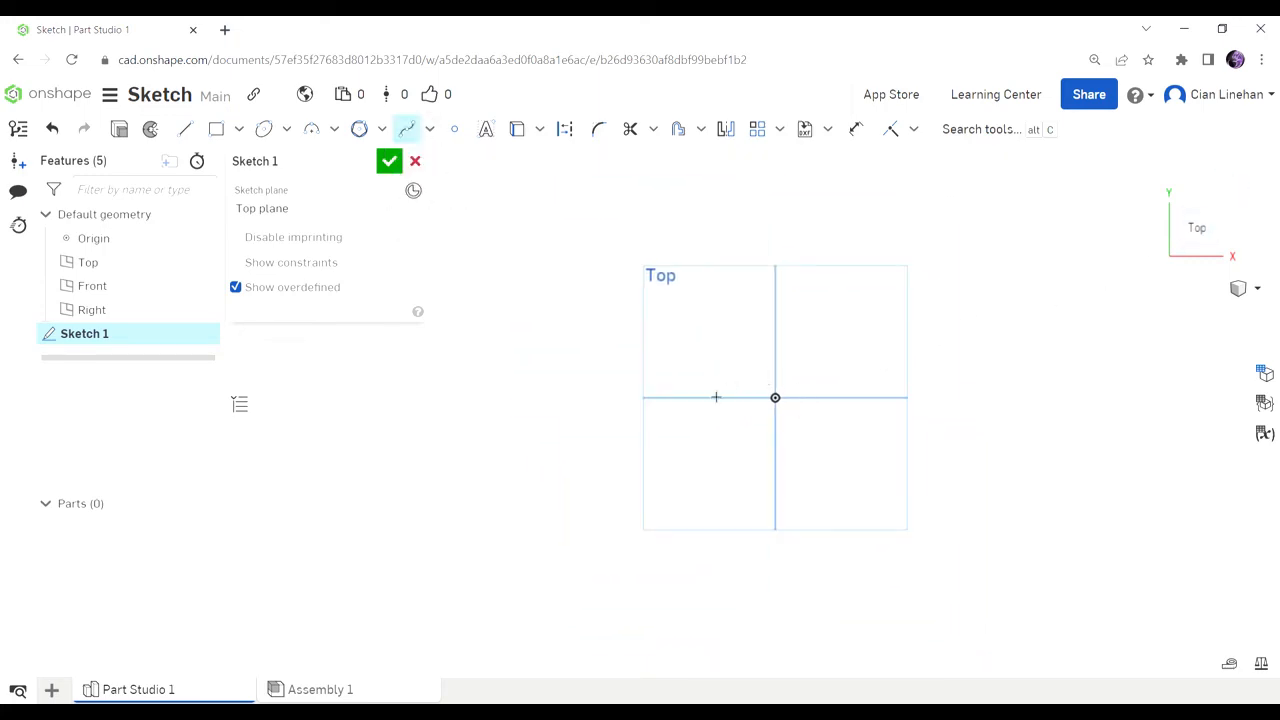
scroll(716, 397, down, 1)
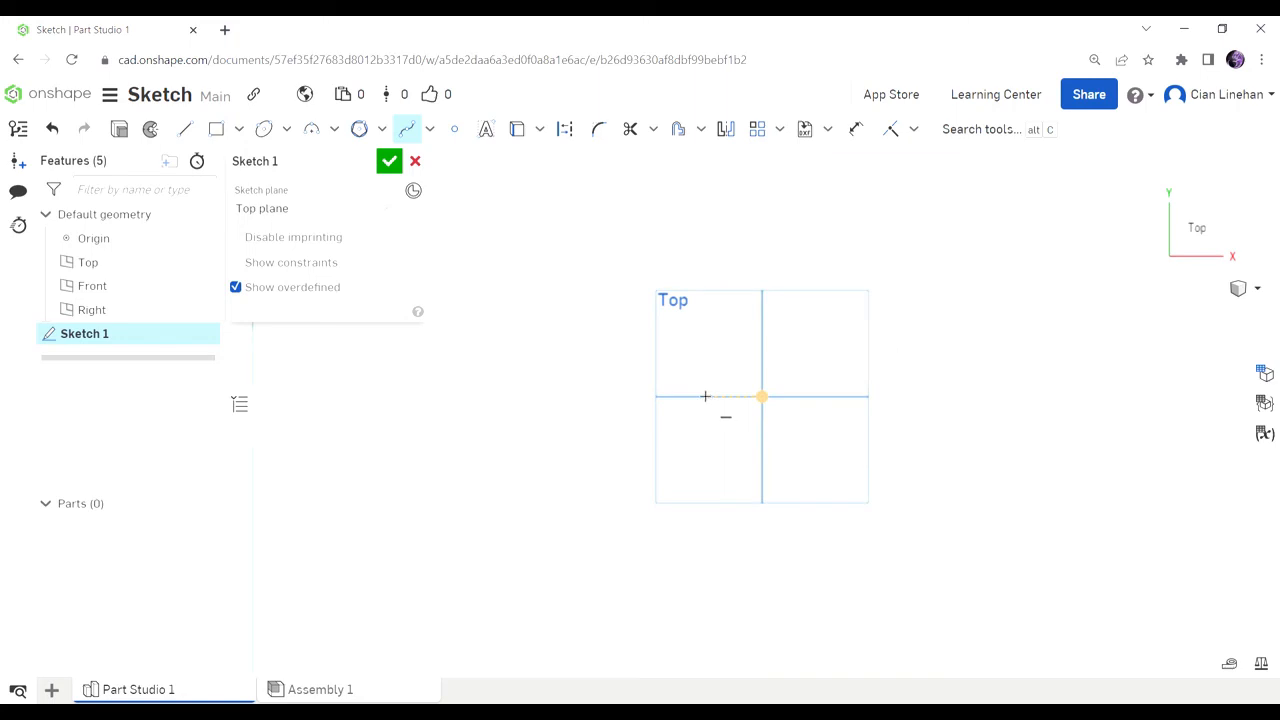
click(595, 219)
click(587, 523)
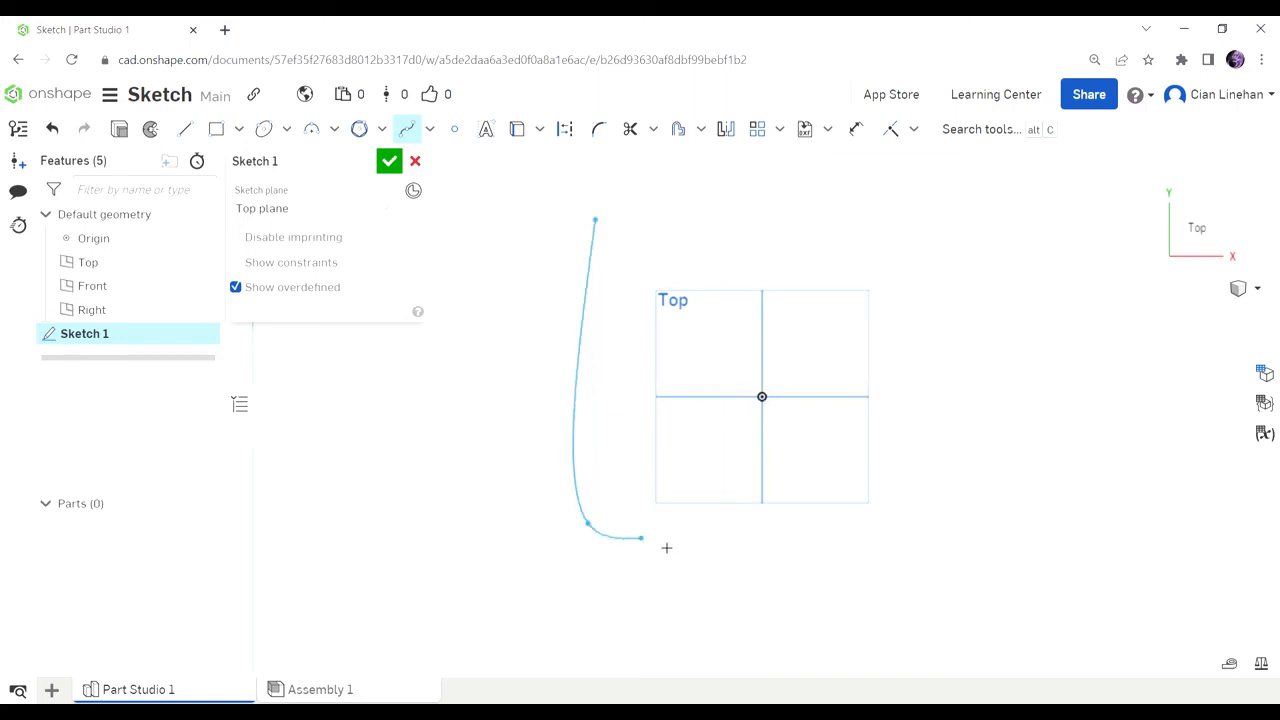
click(897, 546)
click(1066, 356)
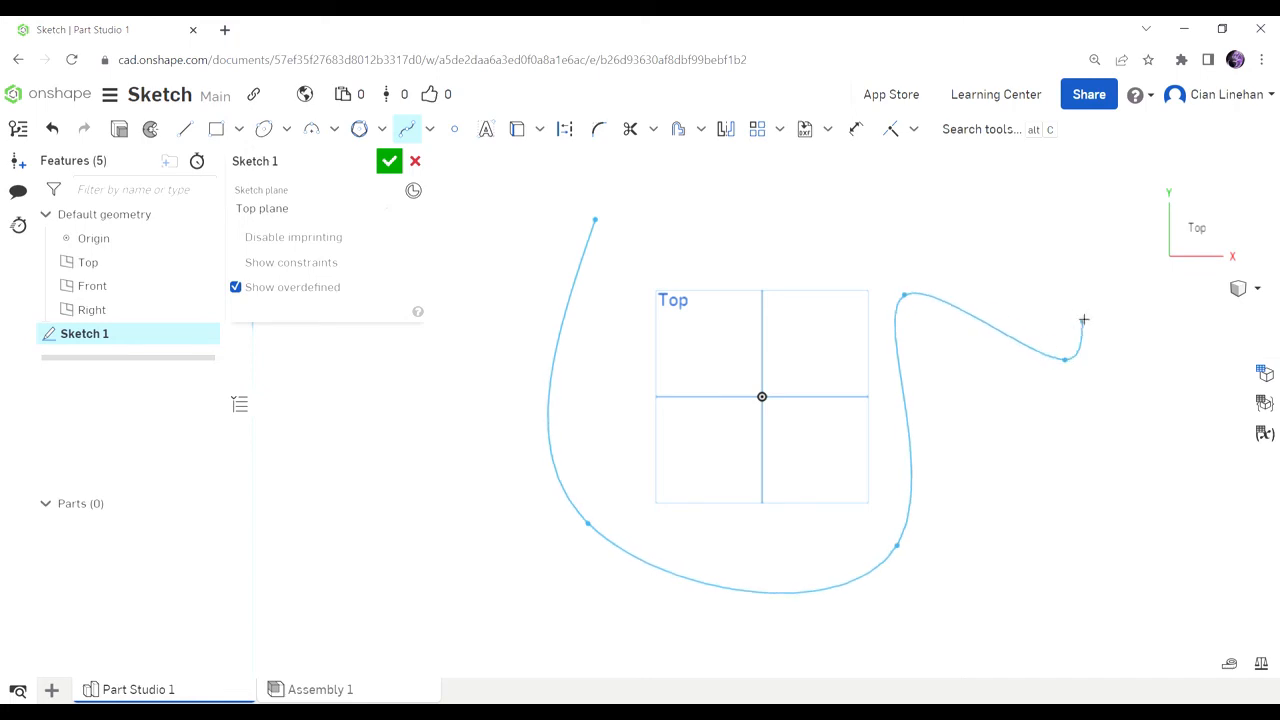
click(970, 200)
click(762, 223)
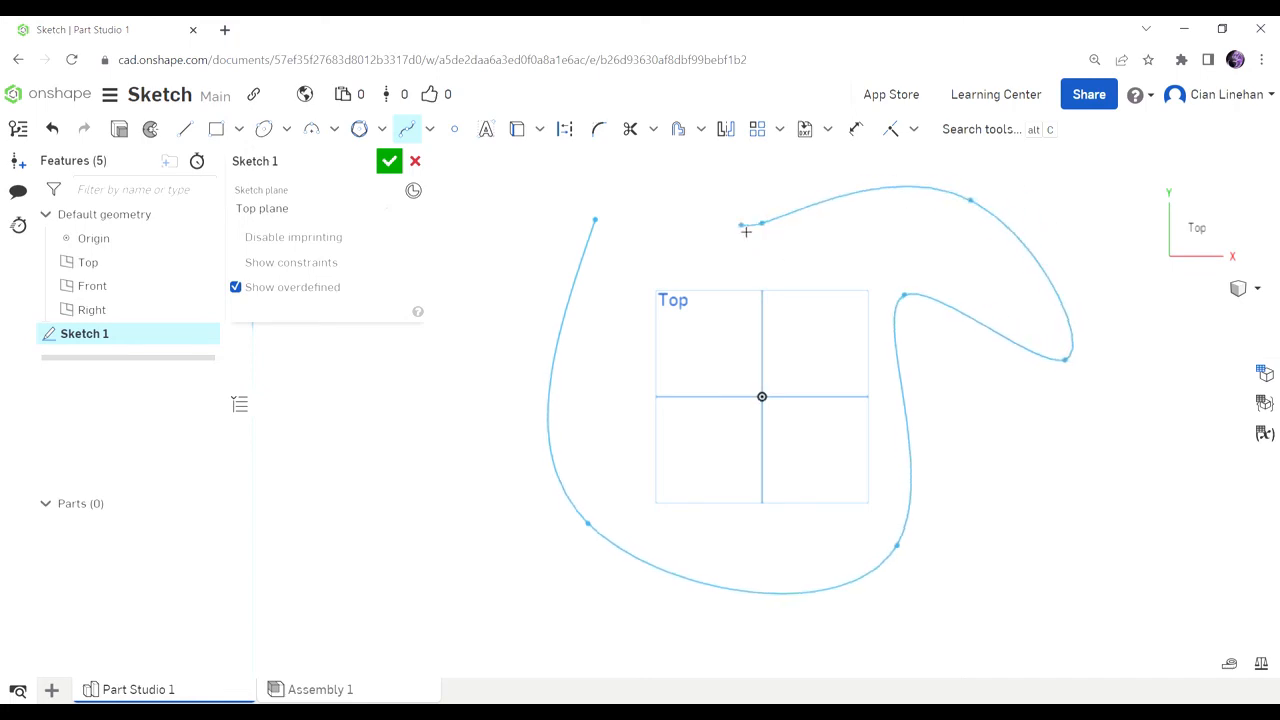
click(701, 217)
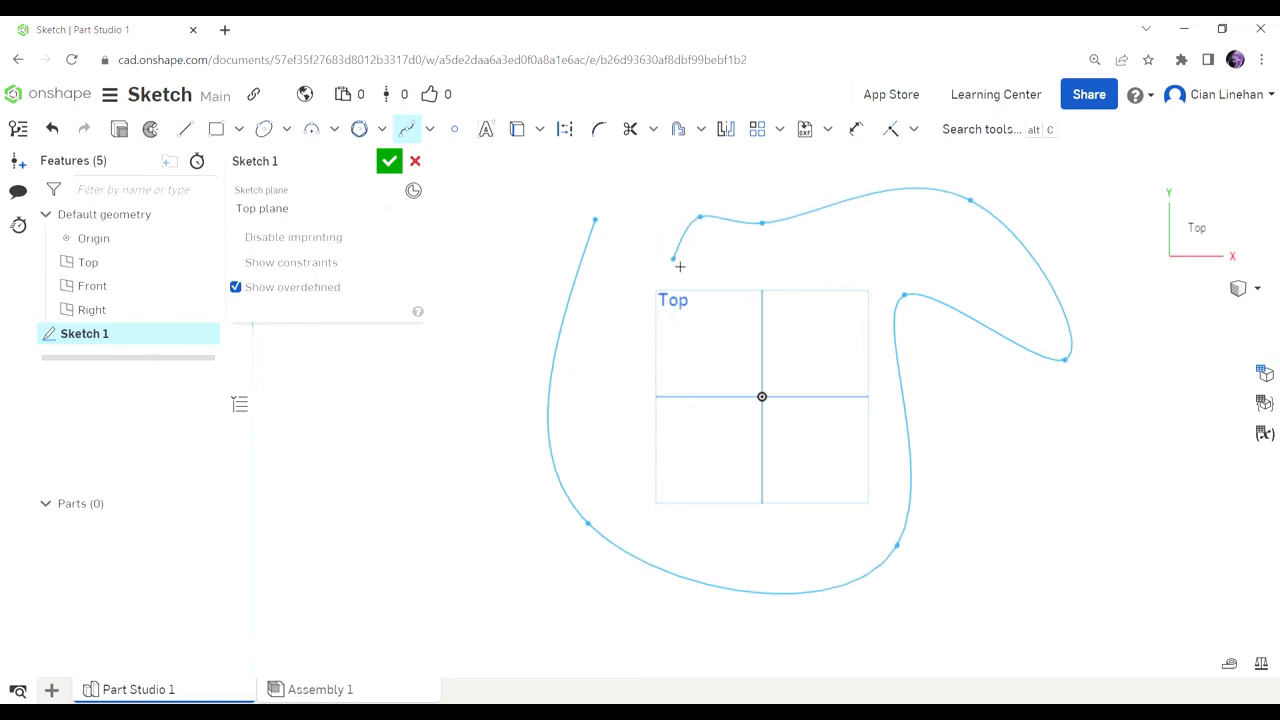
key(Escape)
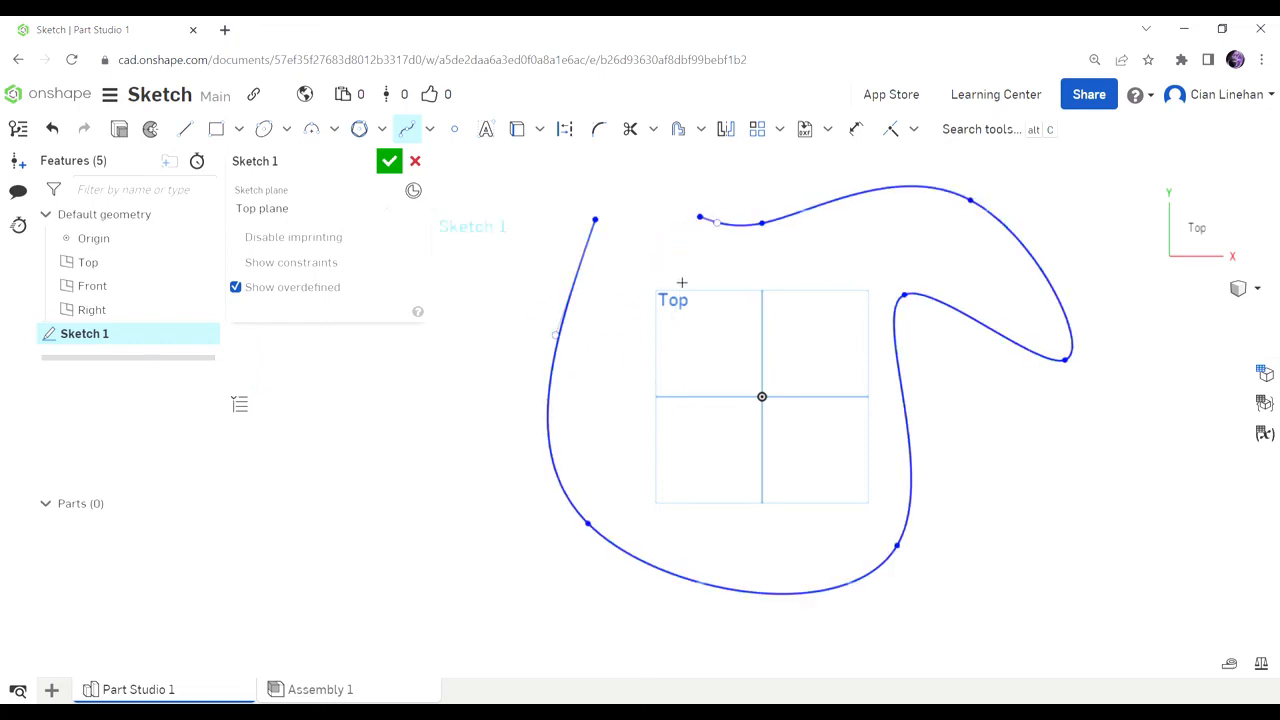
scroll(682, 283, down, 5)
click(512, 328)
click(550, 493)
click(724, 519)
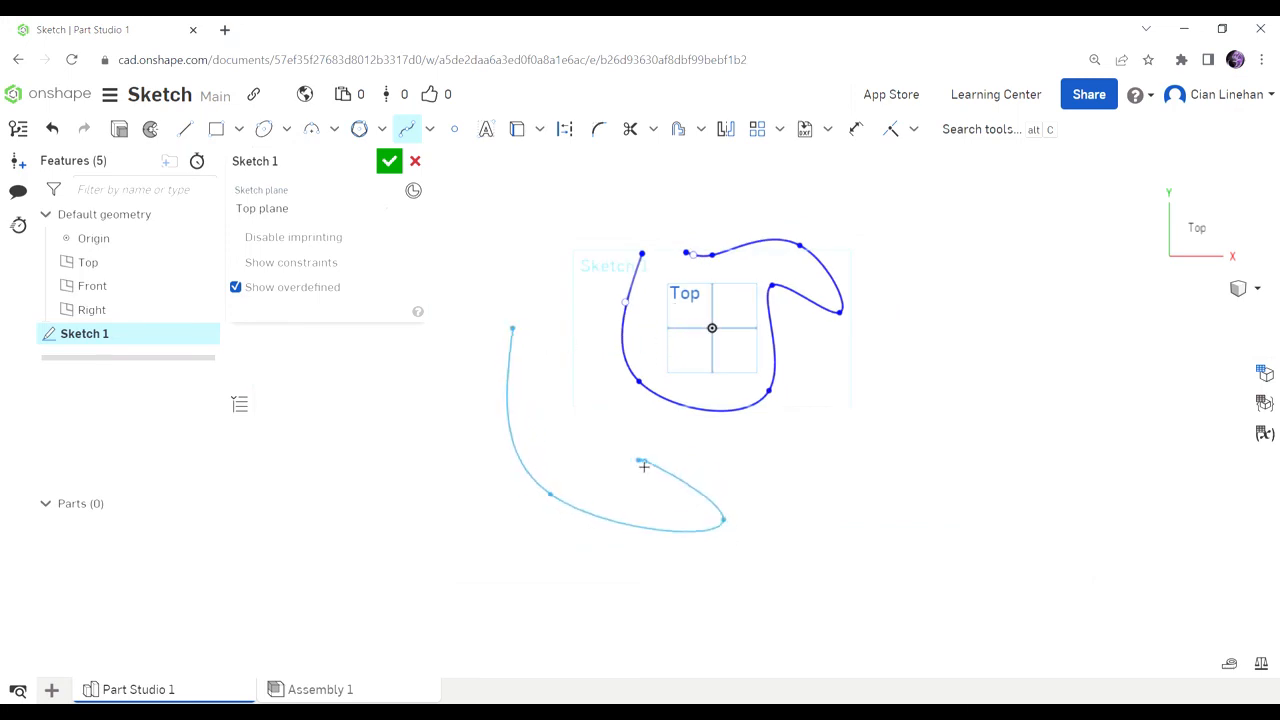
click(644, 465)
click(582, 377)
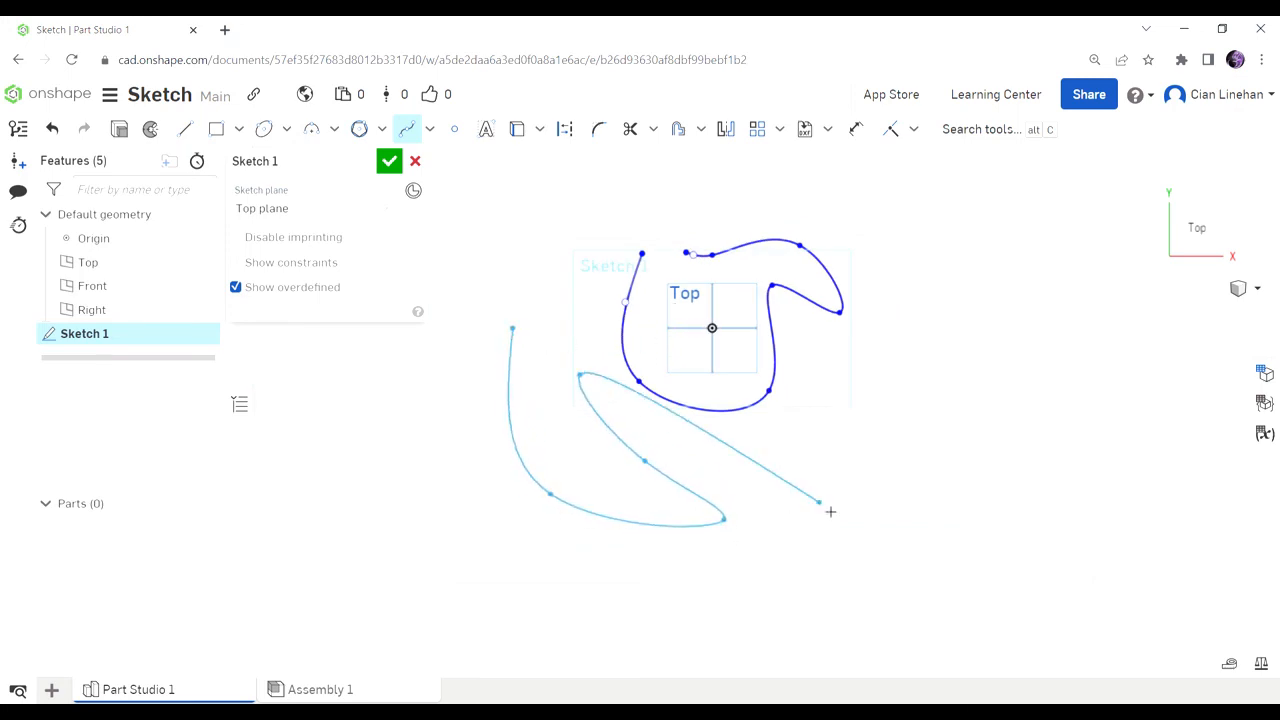
click(894, 385)
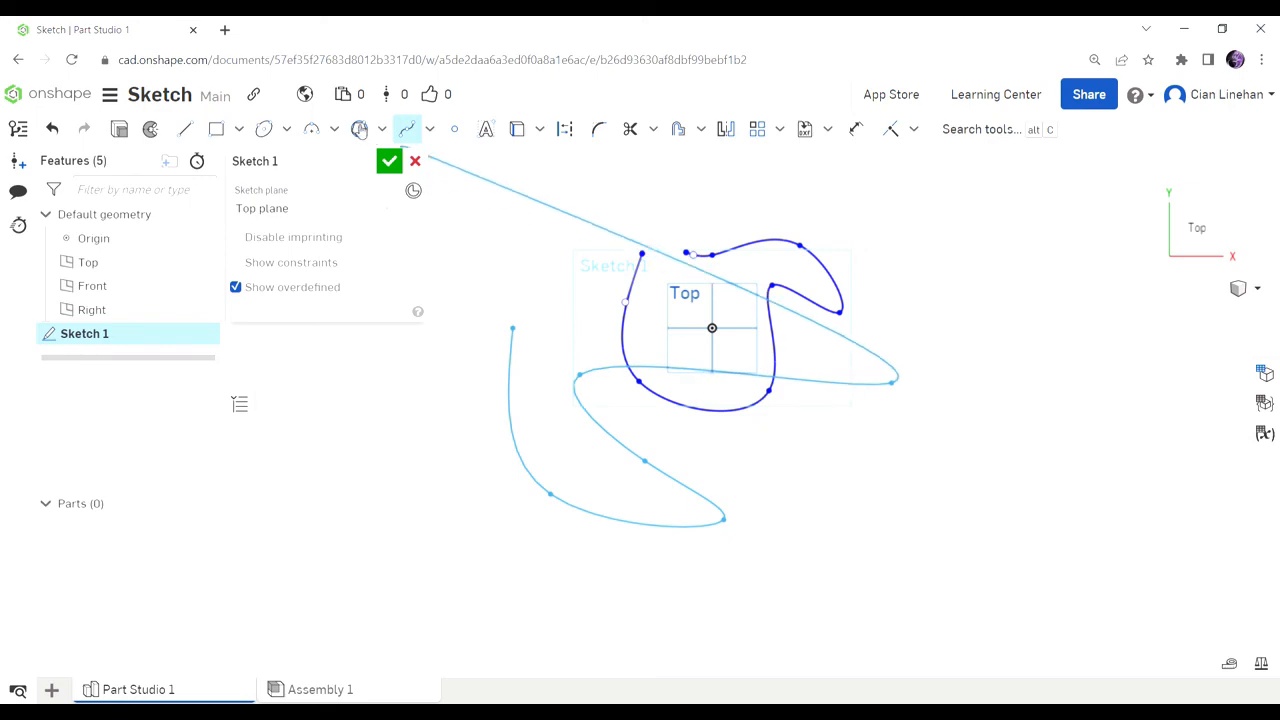
click(359, 129)
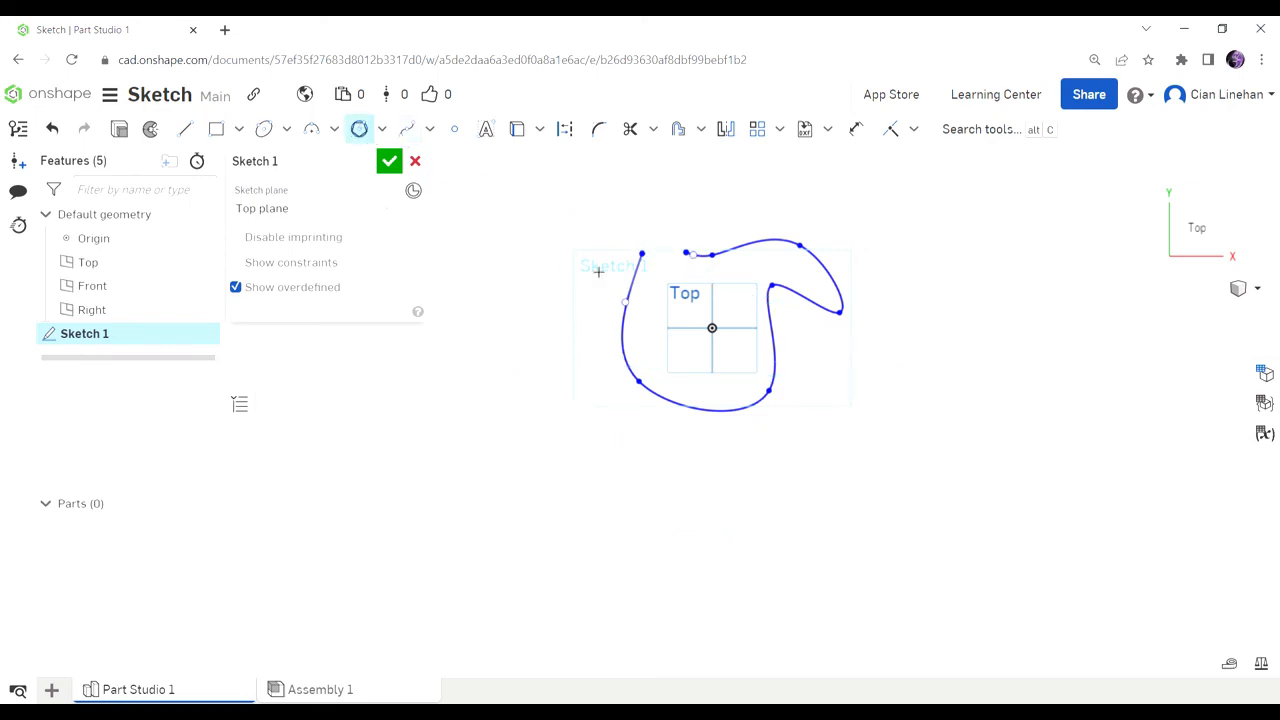
click(264, 130)
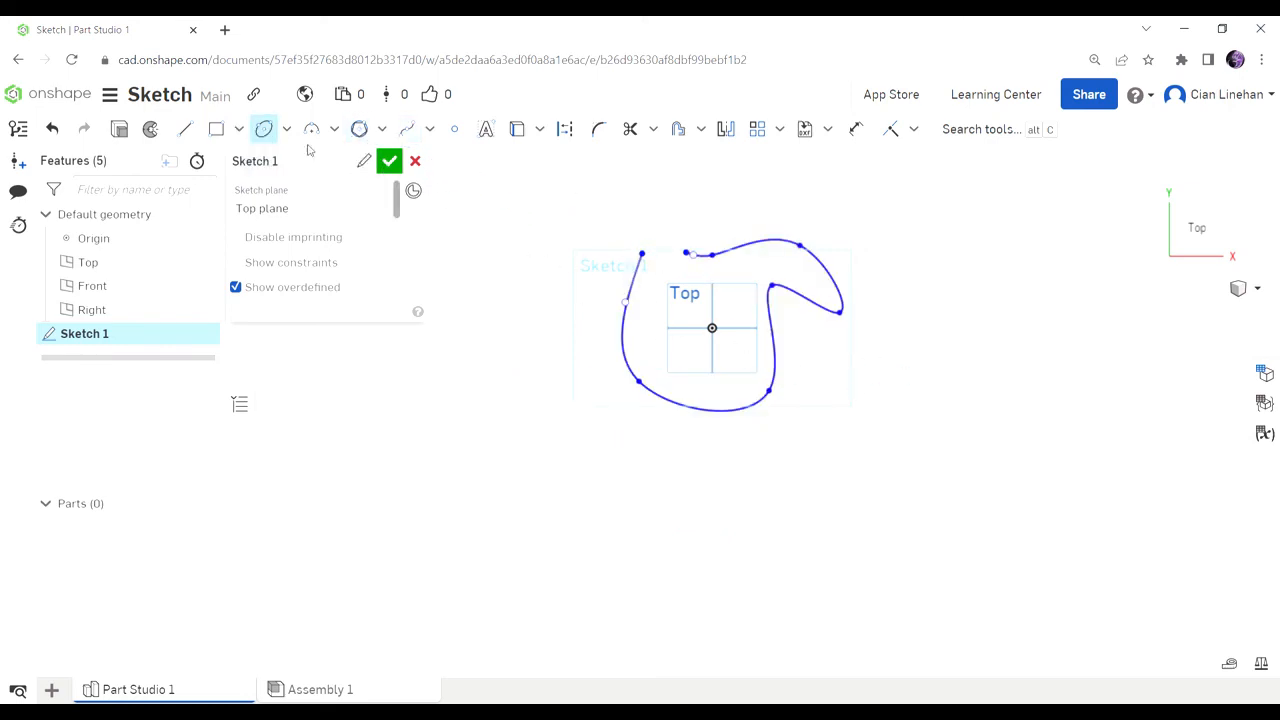
Step: Delete the open spline around the origin from the sketch
click(265, 129)
mouse_move(563, 174)
mouse_down()
mouse_move(971, 434)
mouse_move(1005, 432)
mouse_up()
key(Delete)
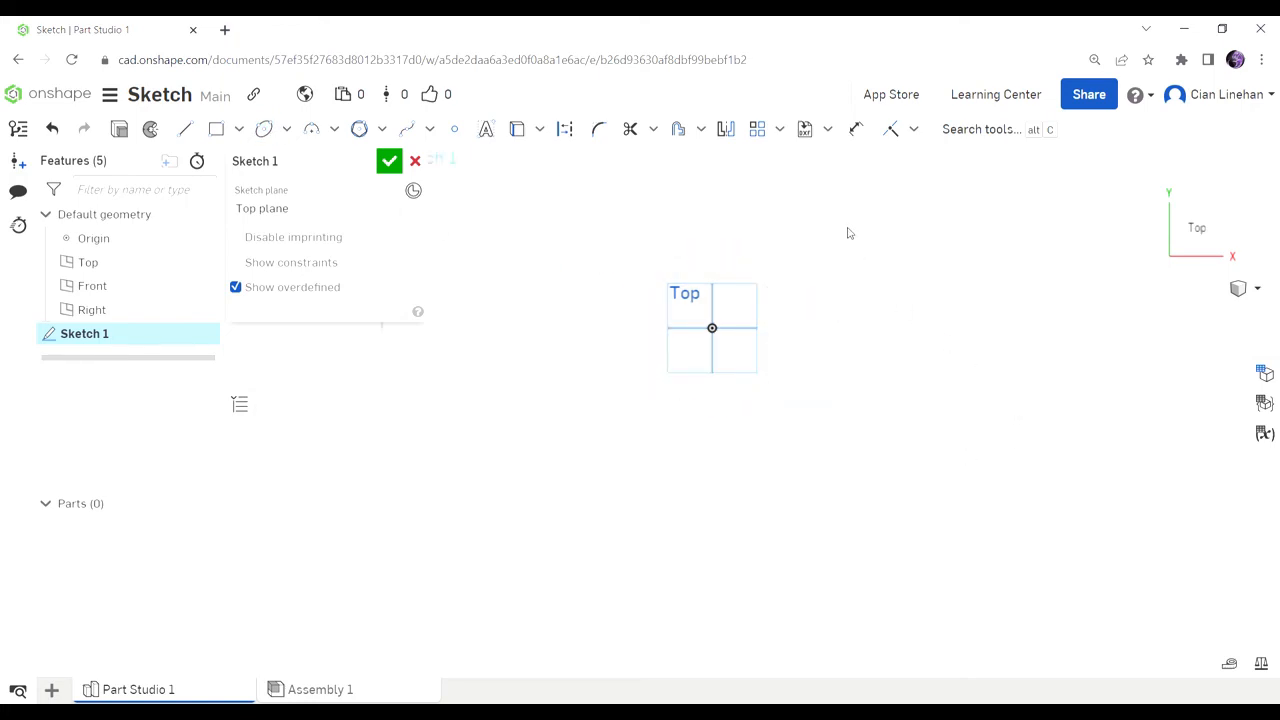
Step: Sketch a center point arc about the origin with a radius of about 3.3 in, opening toward positive X like a letter C
click(1197, 228)
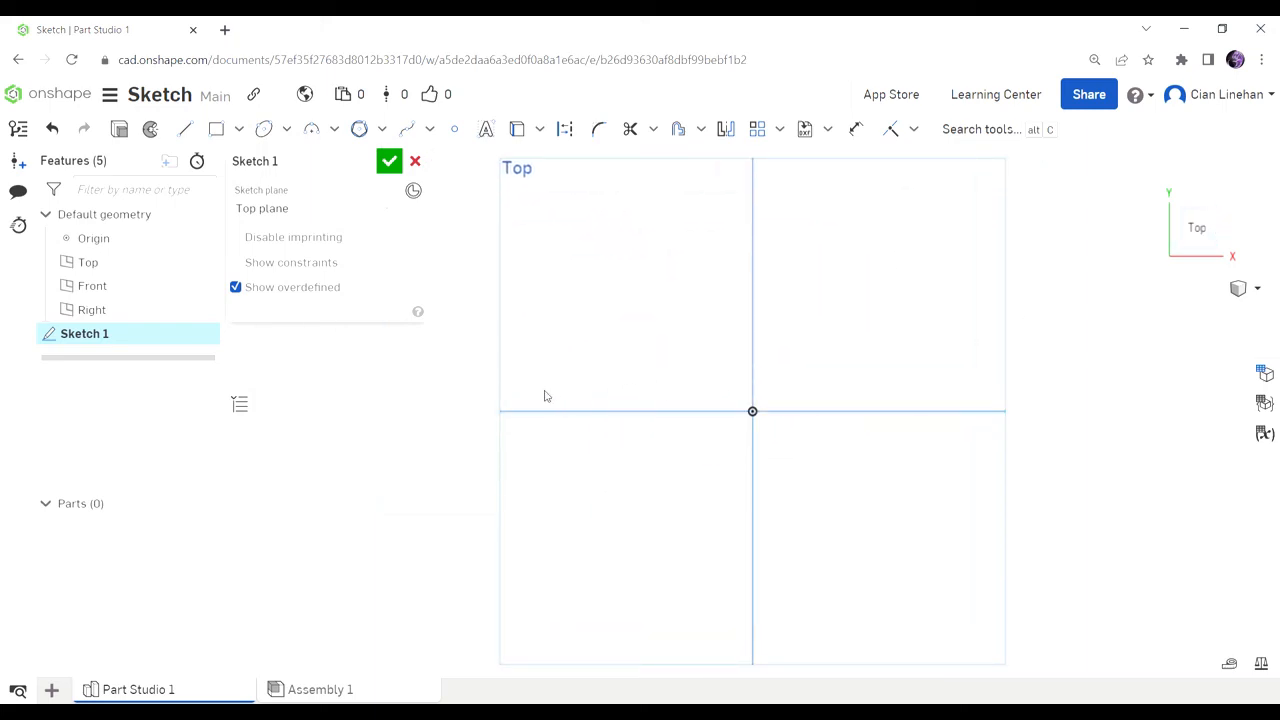
scroll(545, 396, down, 3)
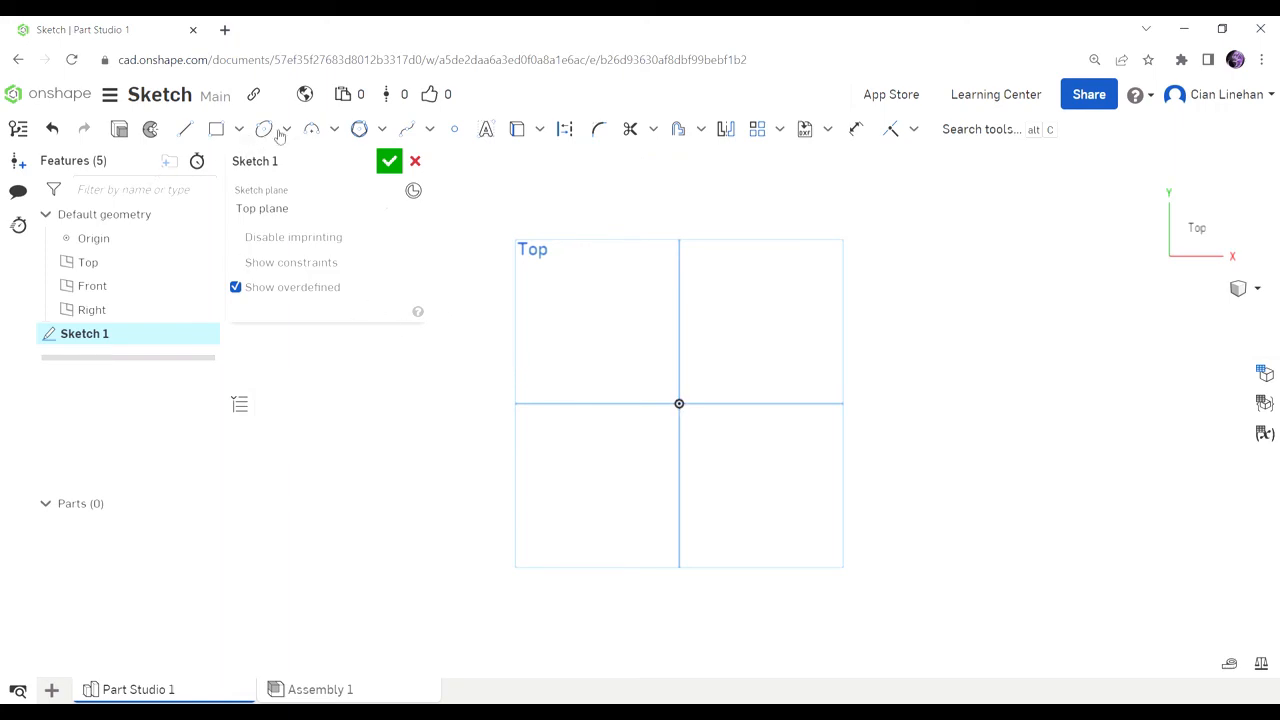
click(334, 129)
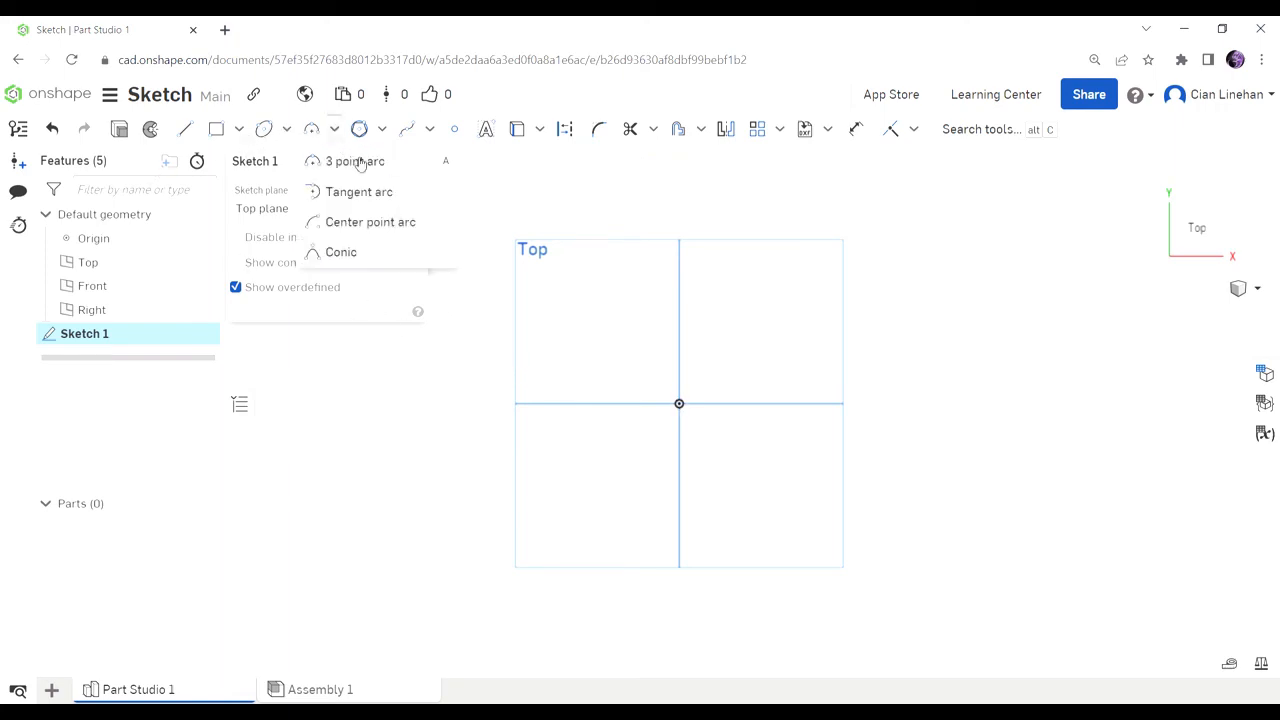
click(380, 224)
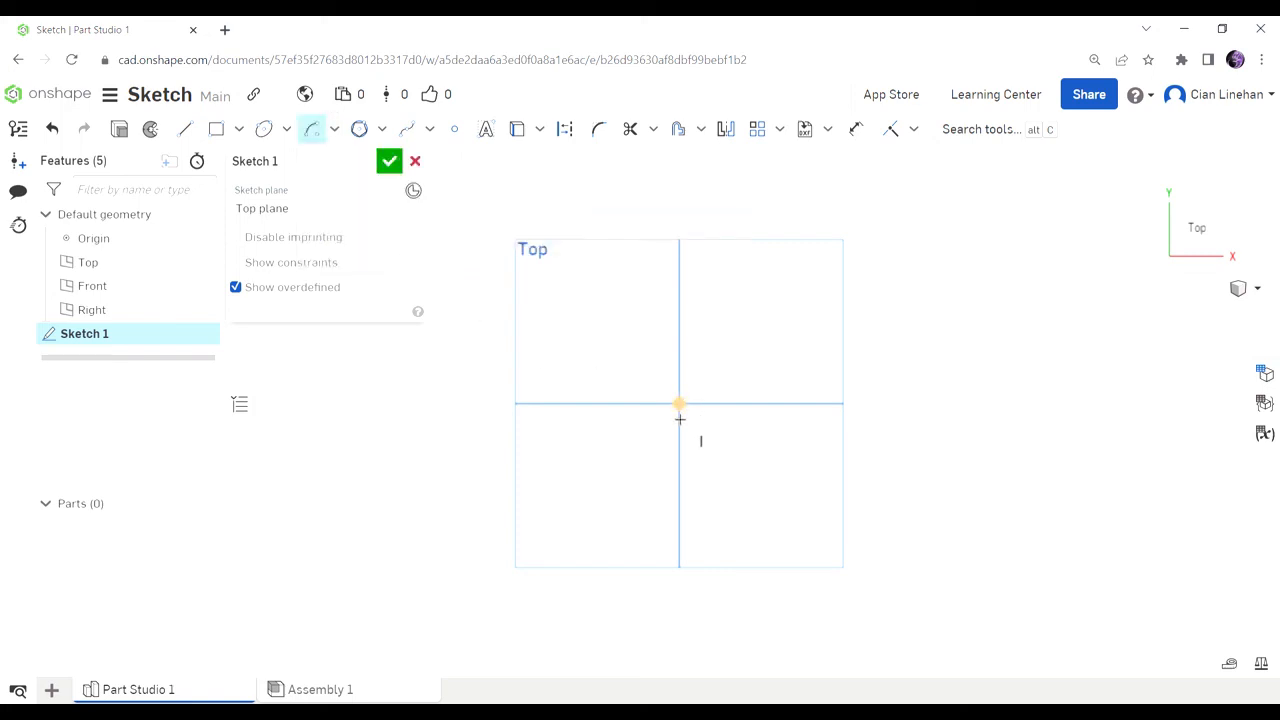
click(680, 405)
click(720, 228)
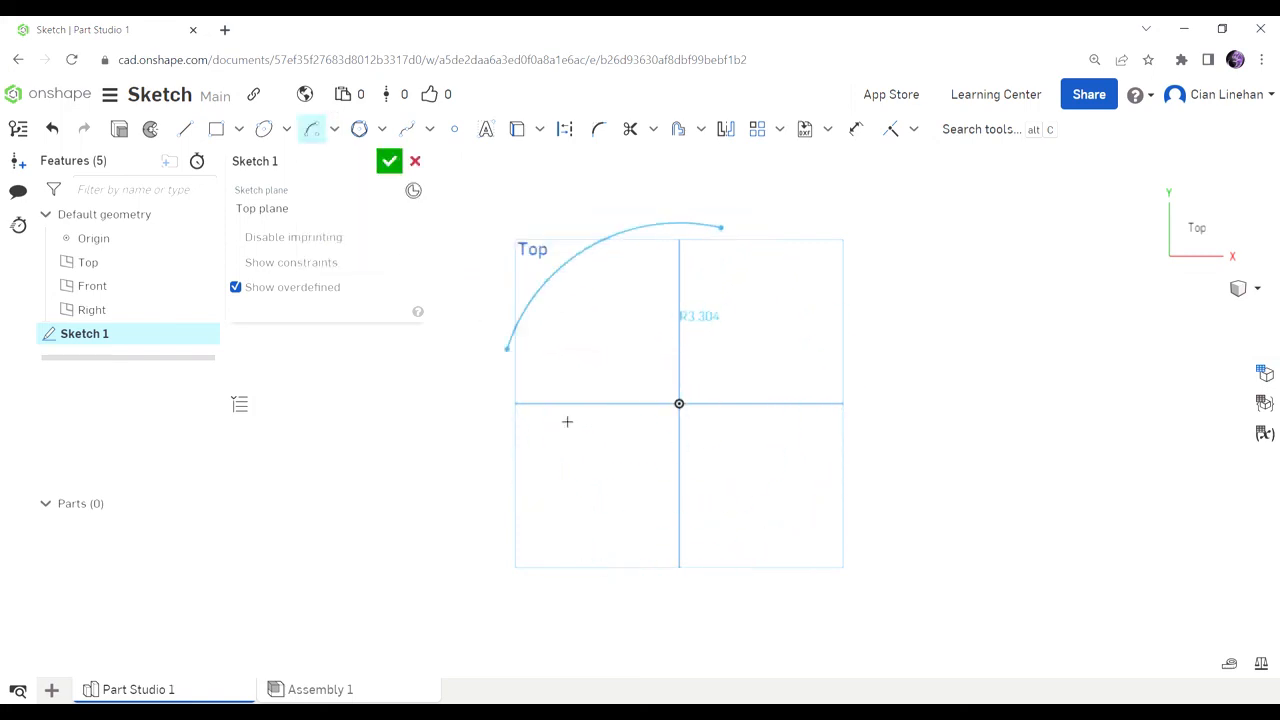
click(727, 562)
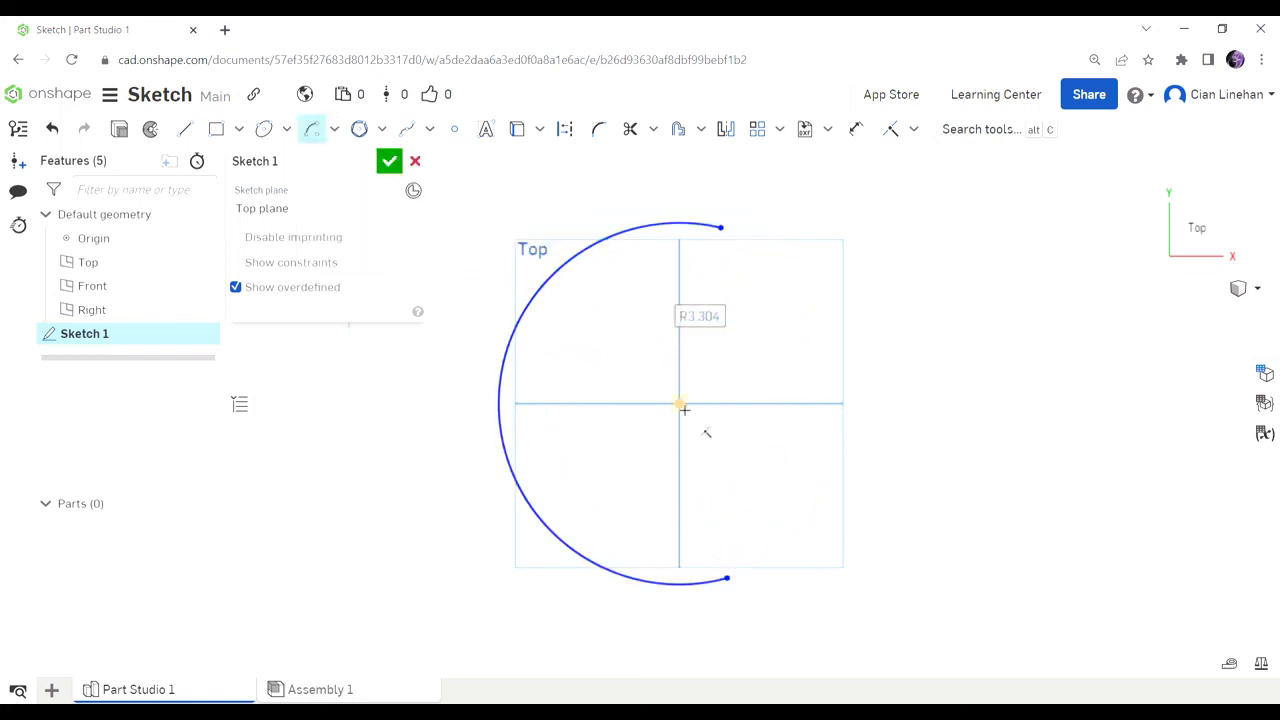
Step: Sketch a concentric inner center point arc about the origin with a radius of about 2.45 in, opening the same way
click(680, 404)
click(711, 273)
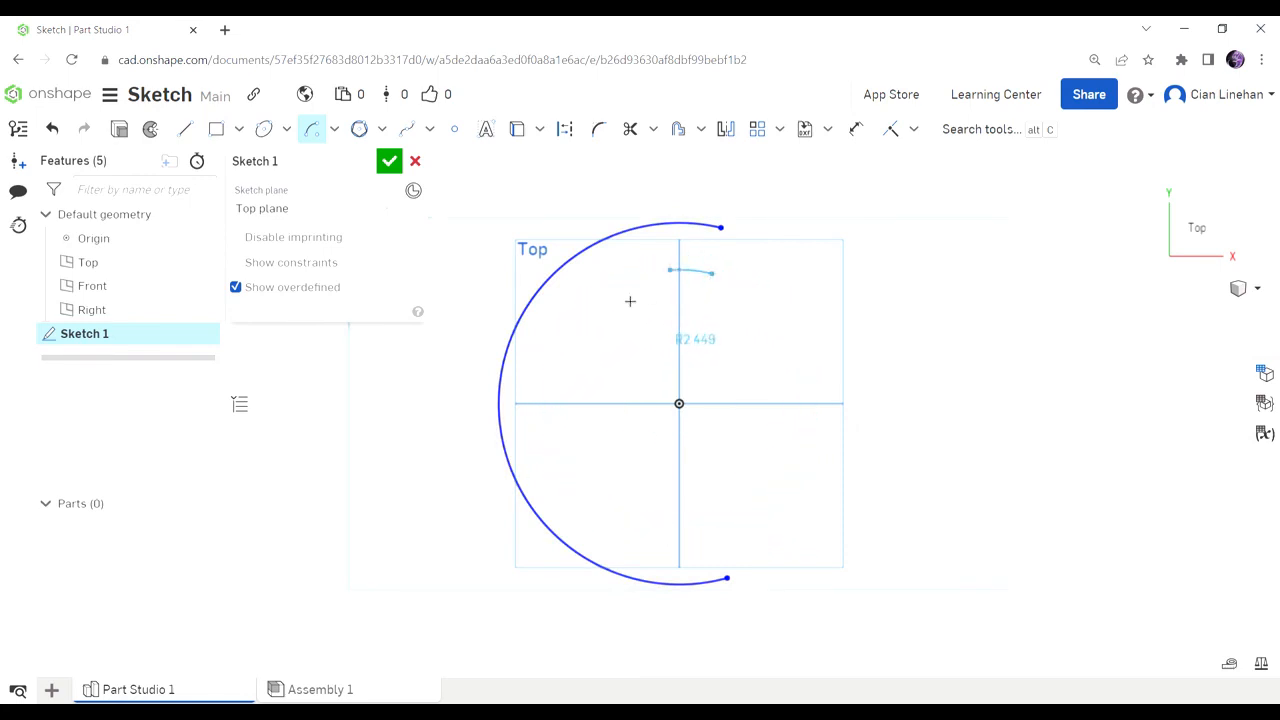
click(704, 522)
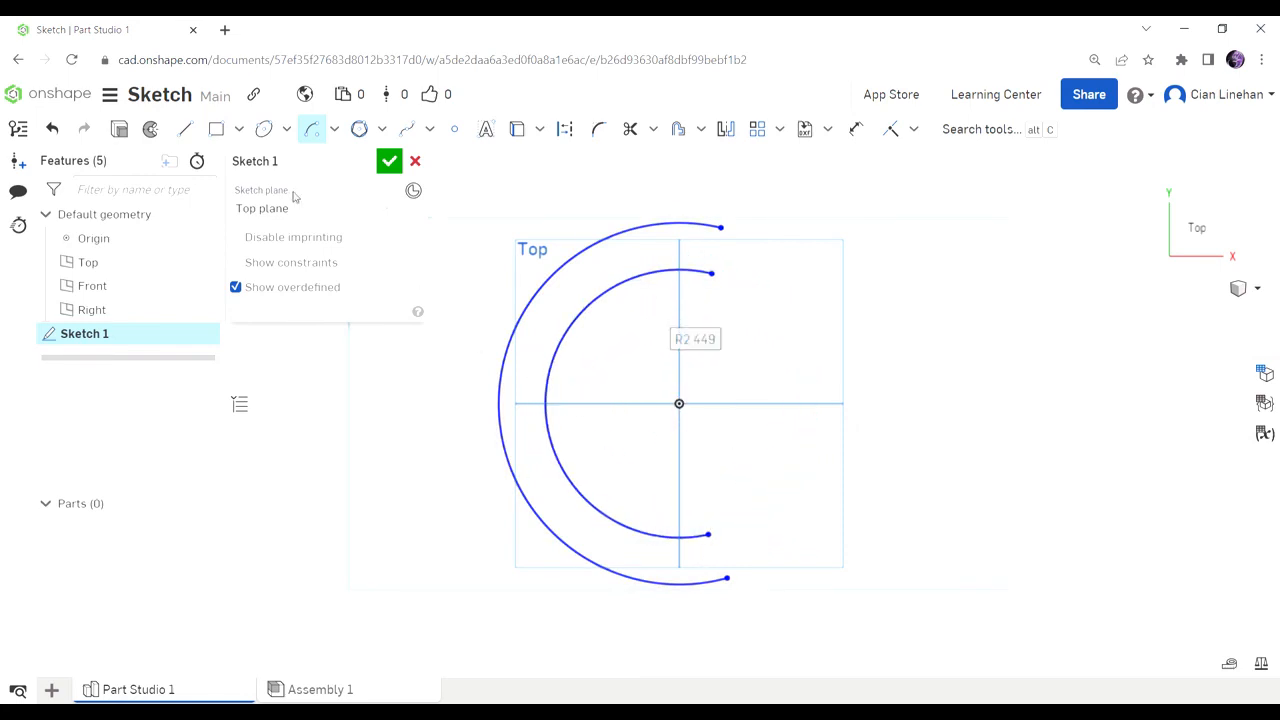
click(721, 227)
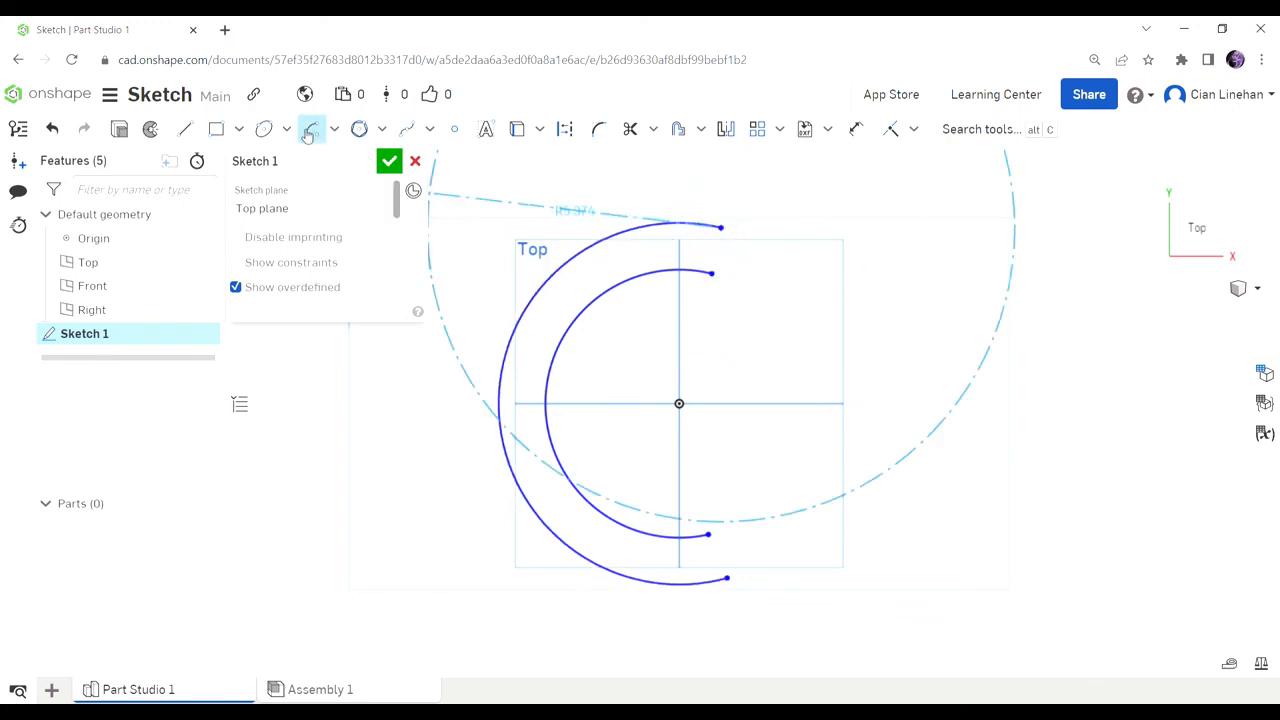
Step: Close the letter C with two lines joining the endpoints of the outer and inner arcs at both openings
click(185, 128)
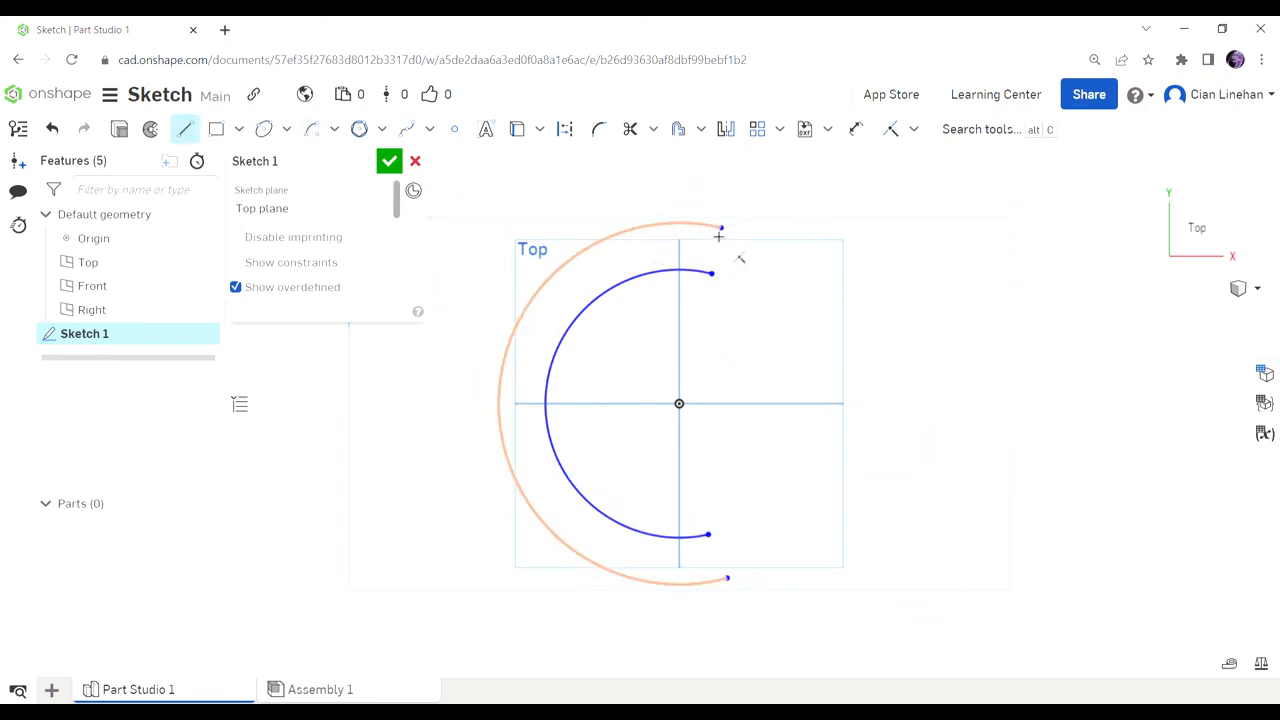
drag(721, 227, 712, 272)
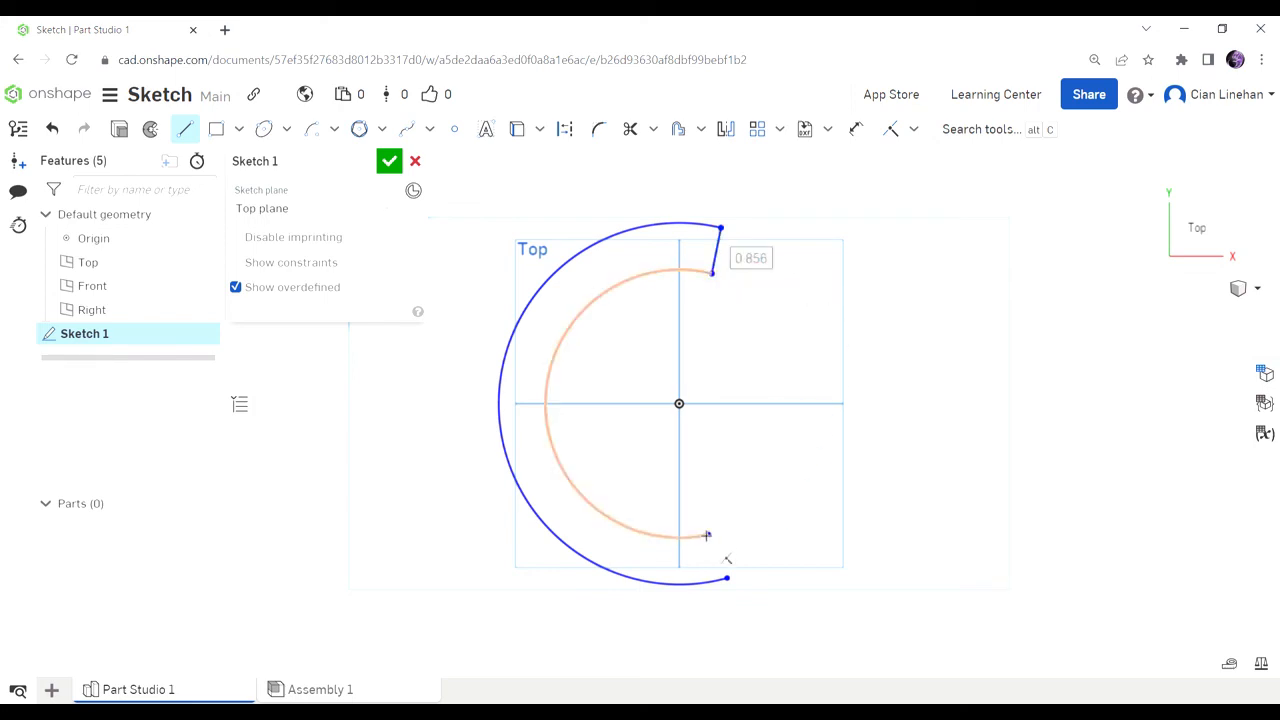
drag(708, 535, 727, 578)
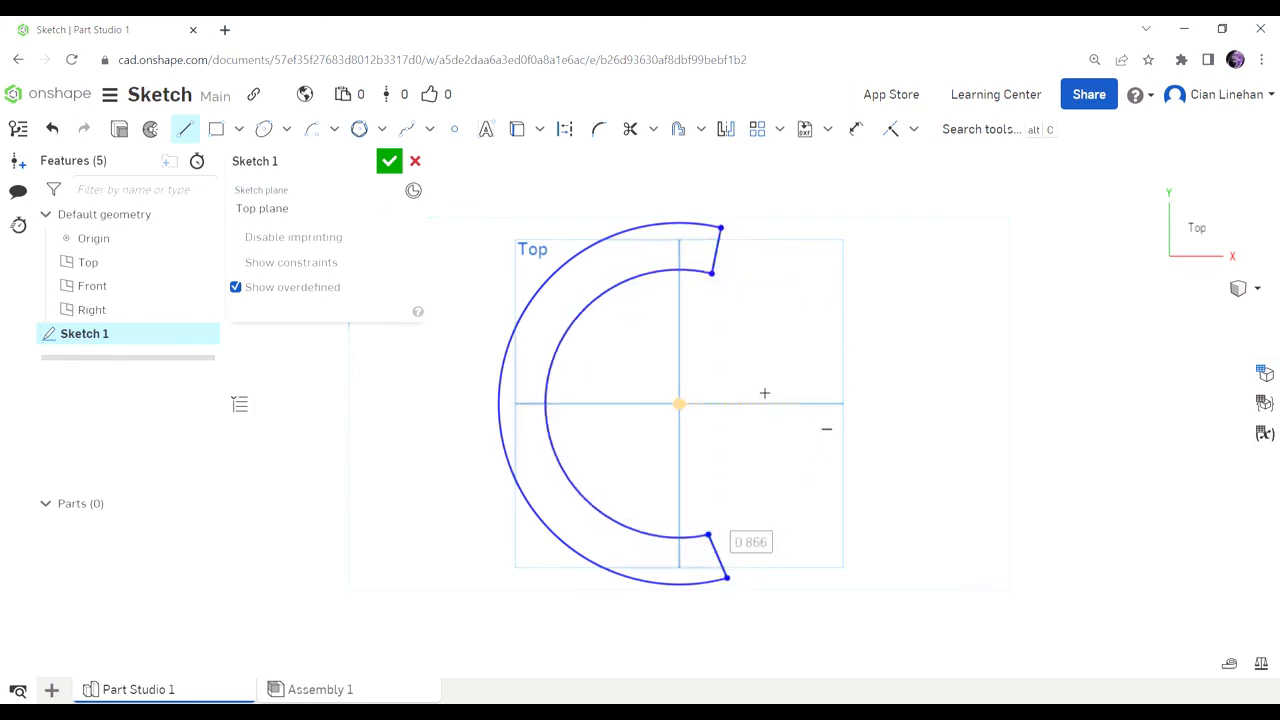
Step: Sketch a center point rectangle about 0.86 in wide and 6.66 in tall to the right of the C, centered level with the origin
click(239, 129)
click(300, 200)
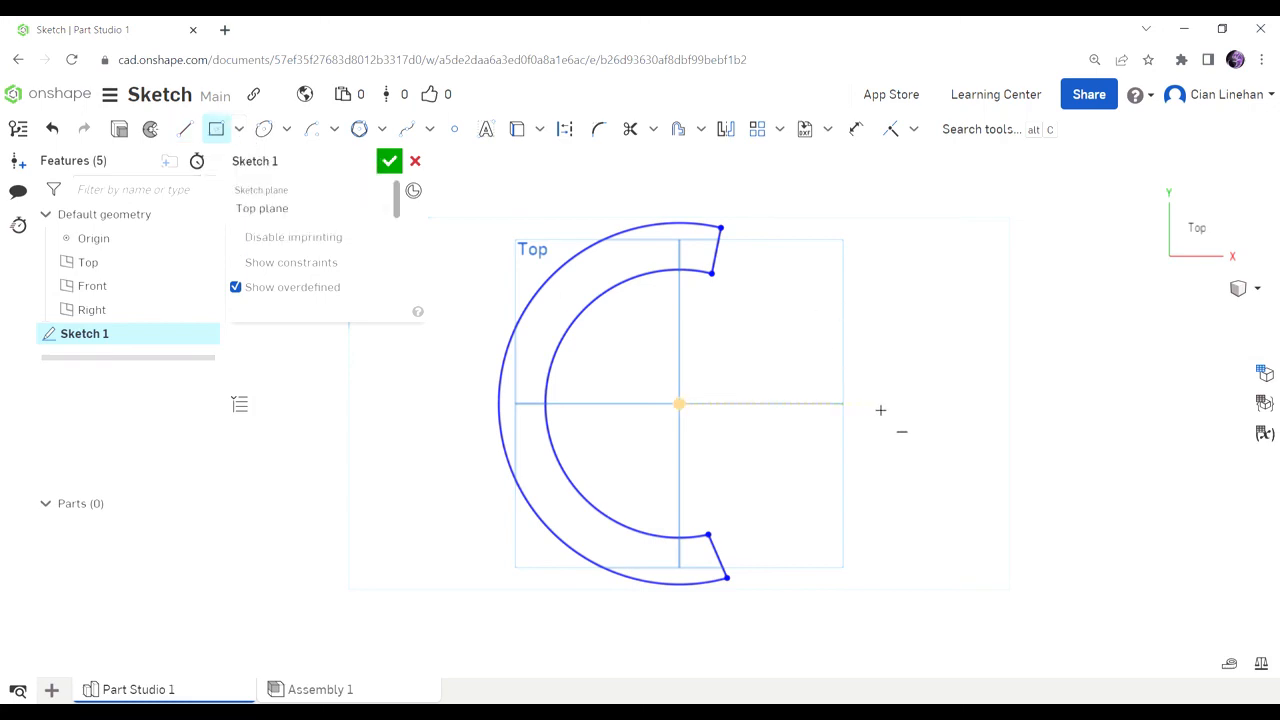
click(877, 405)
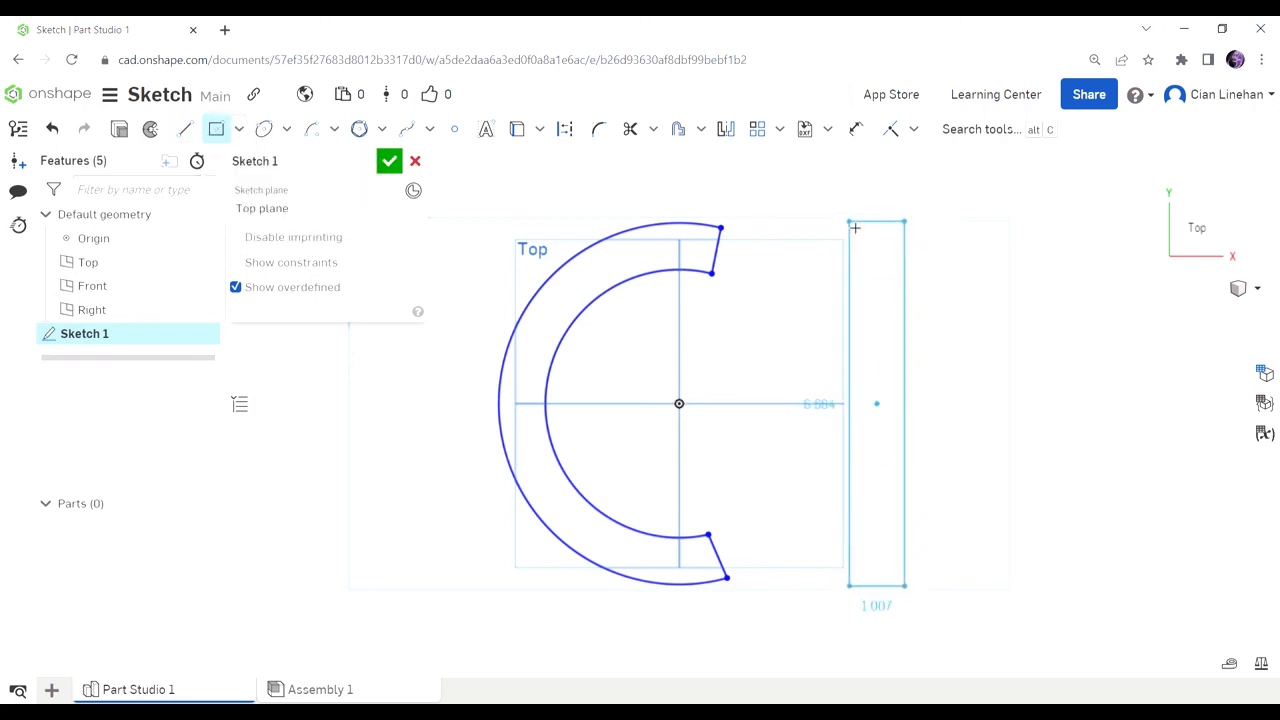
click(859, 228)
Step: Sketch the closed outer outline of a letter A from eight connected lines right of the rectangle, its left slanted side about 7.04 in long
scroll(990, 390, down, 3)
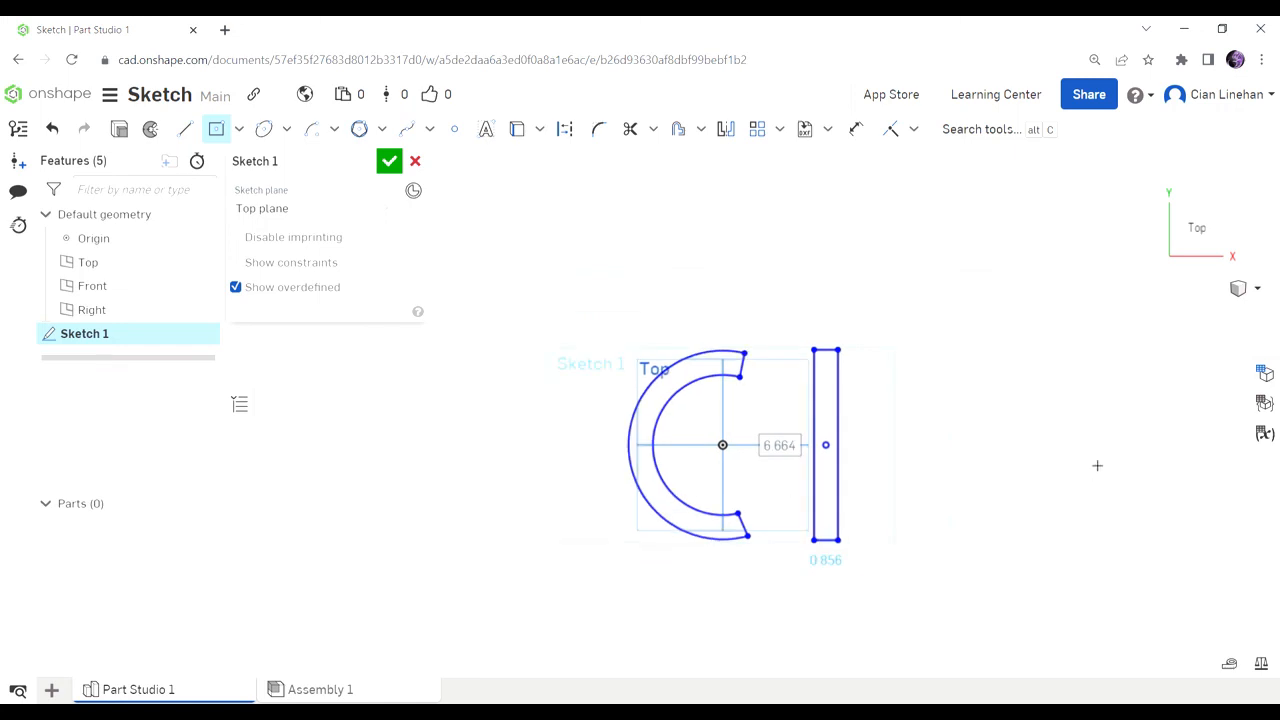
scroll(1066, 480, up, 2)
click(186, 130)
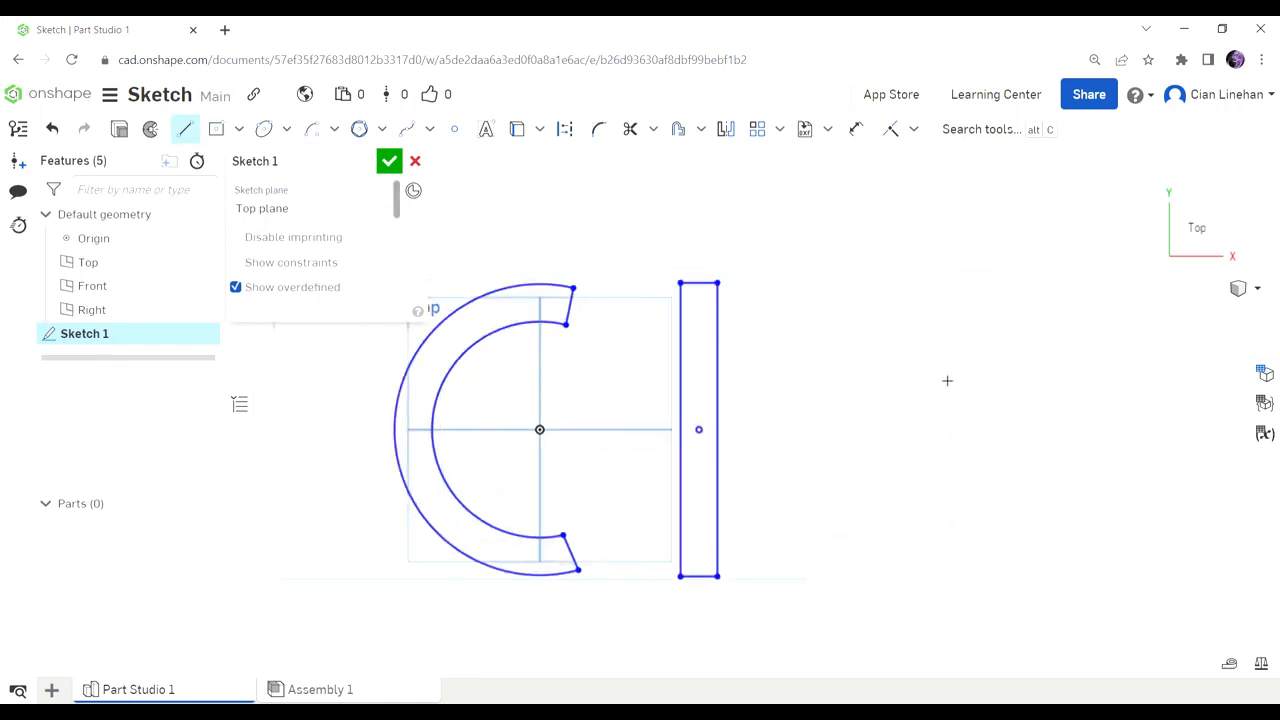
click(900, 284)
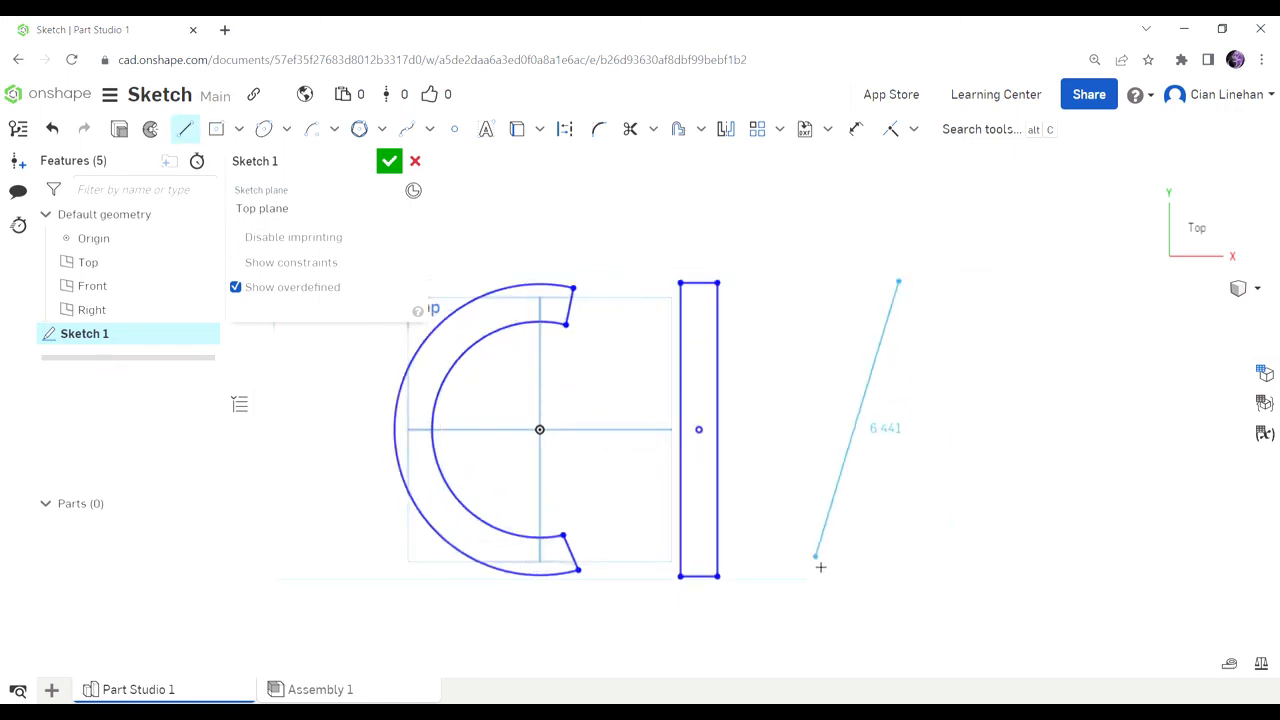
click(811, 578)
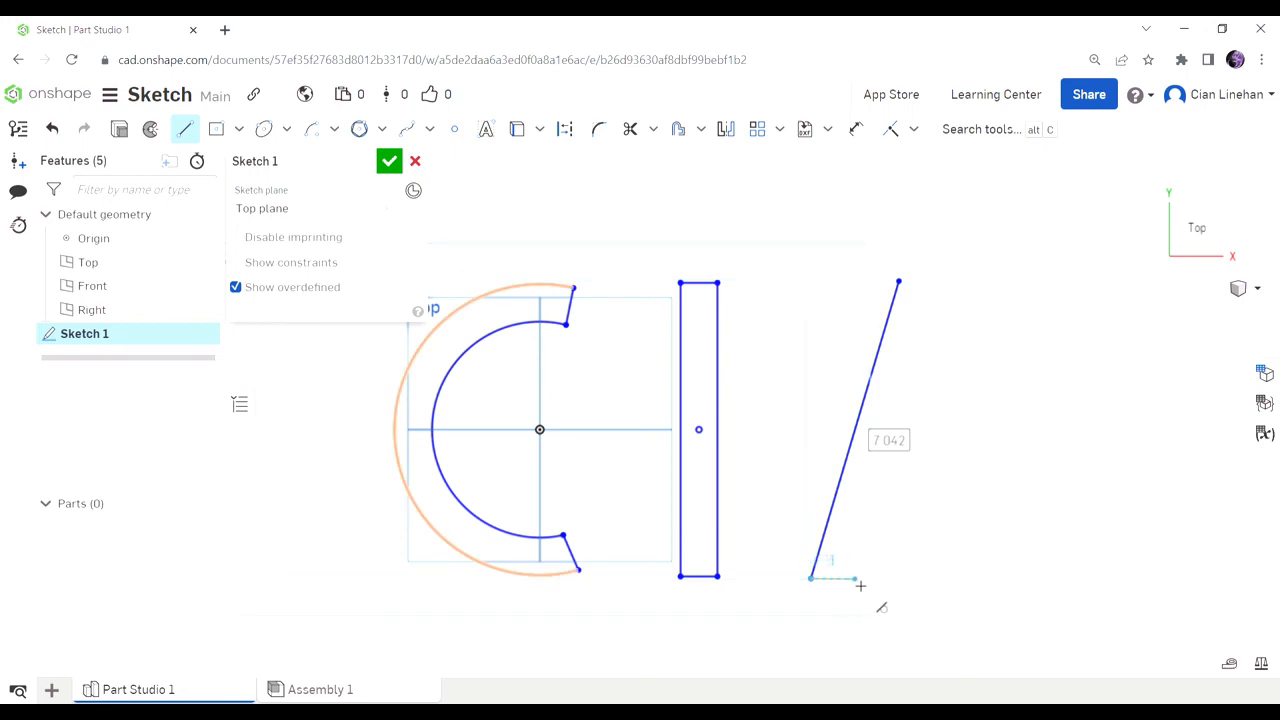
click(857, 579)
click(894, 466)
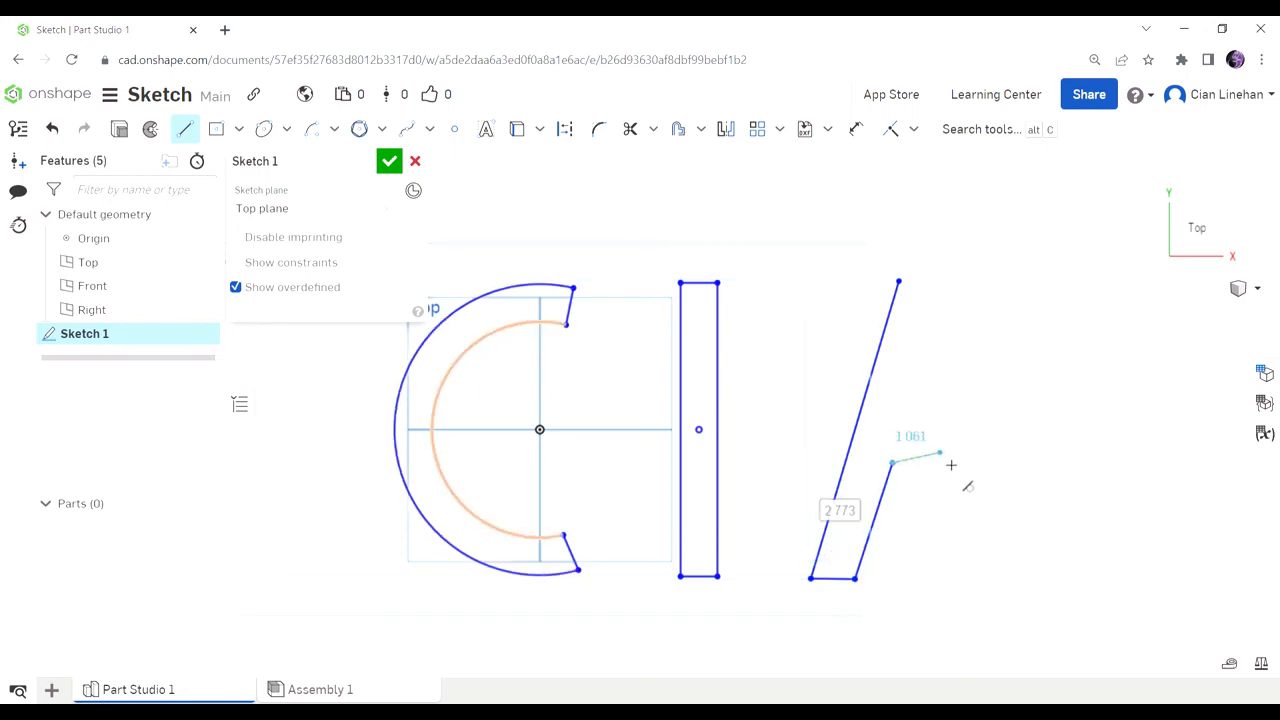
click(963, 464)
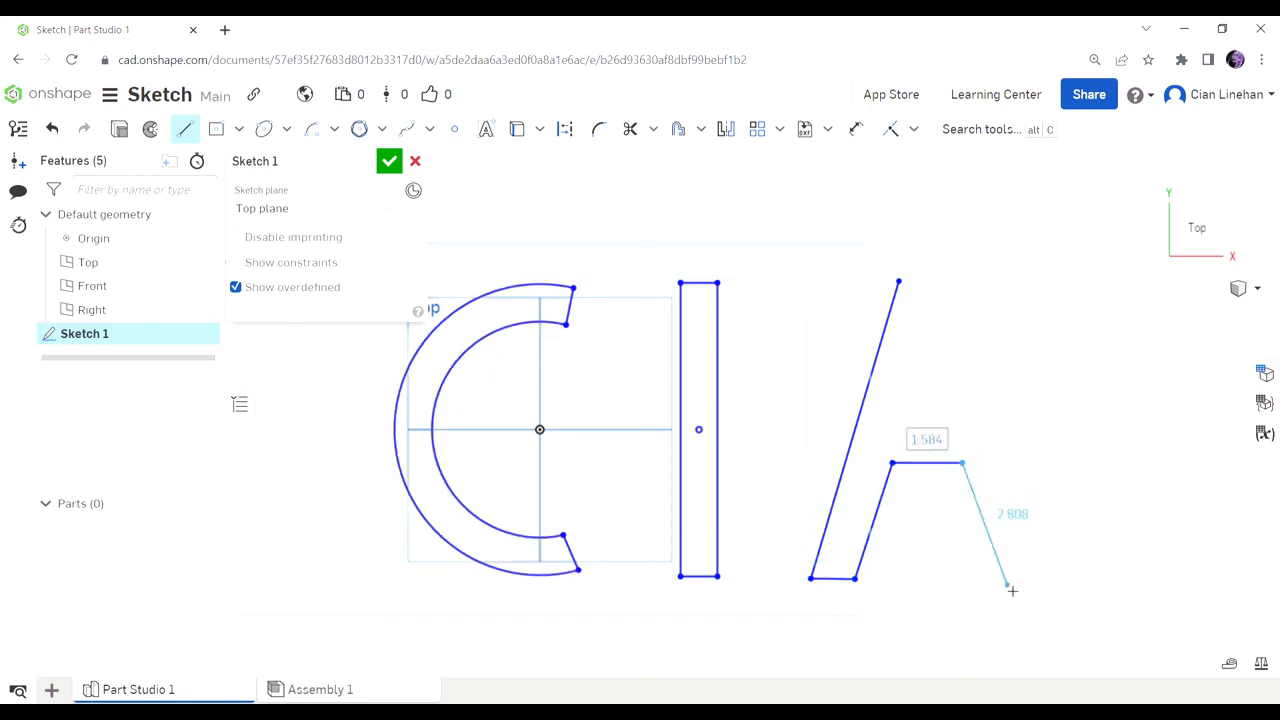
click(1008, 580)
click(1057, 578)
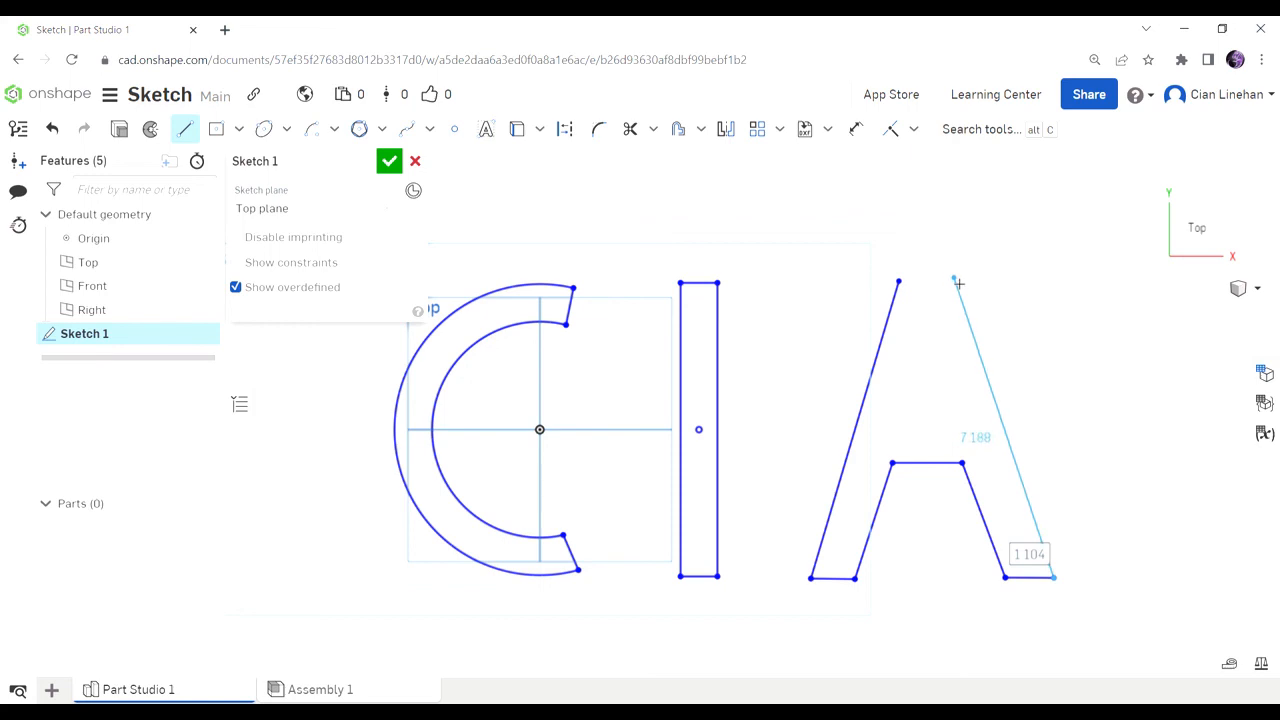
click(956, 280)
click(899, 282)
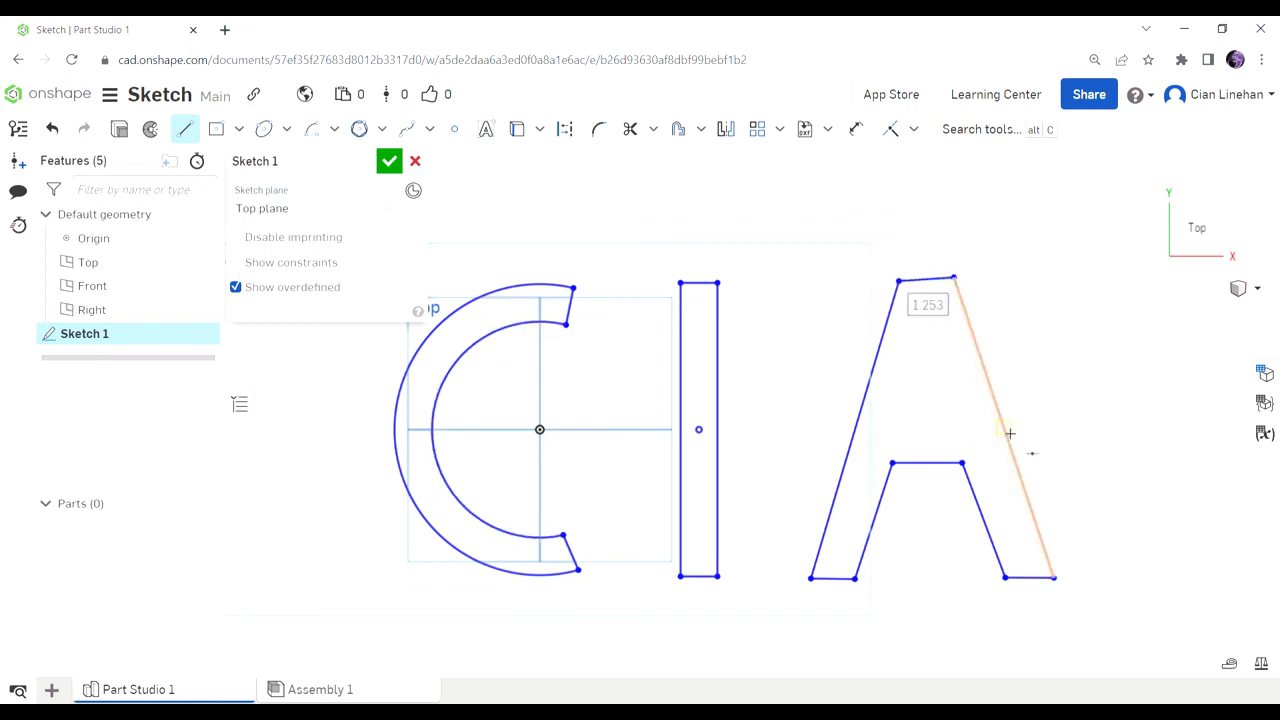
Step: Sketch a closed four-line trapezoid as the A's inner opening, about 1.23 in wide at its base and 0.38 in at its top
click(917, 355)
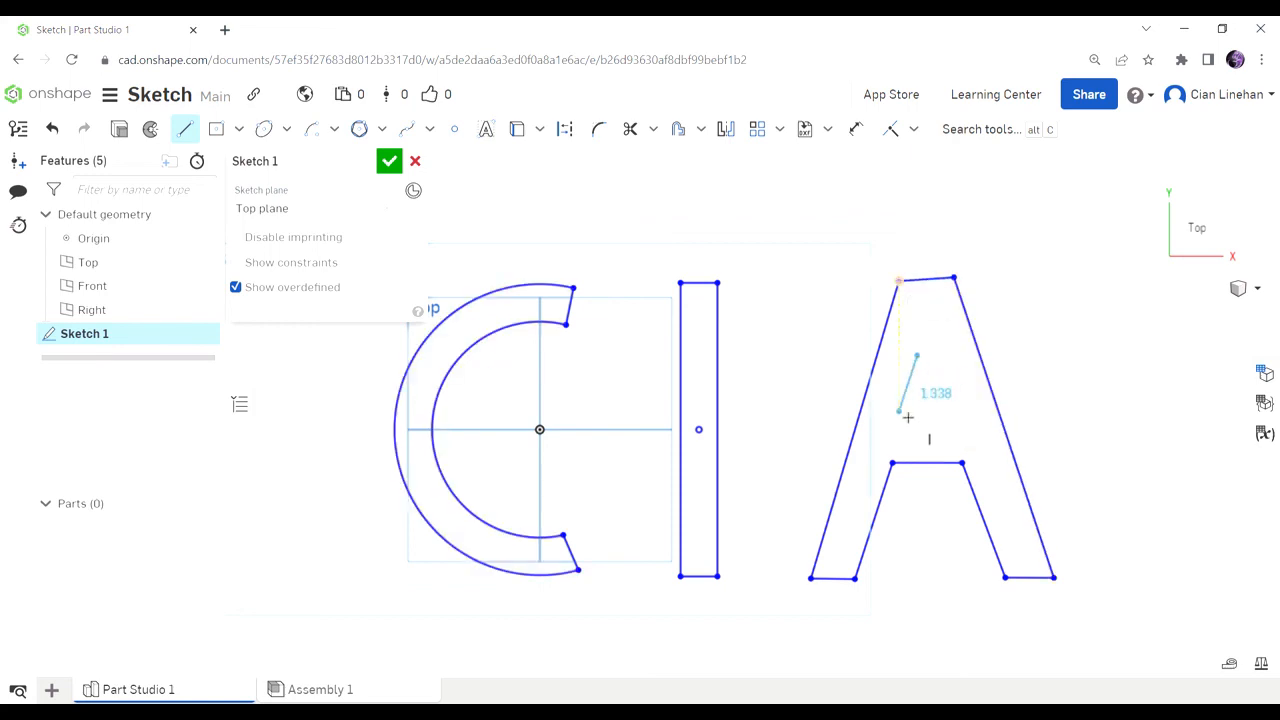
click(898, 410)
click(955, 410)
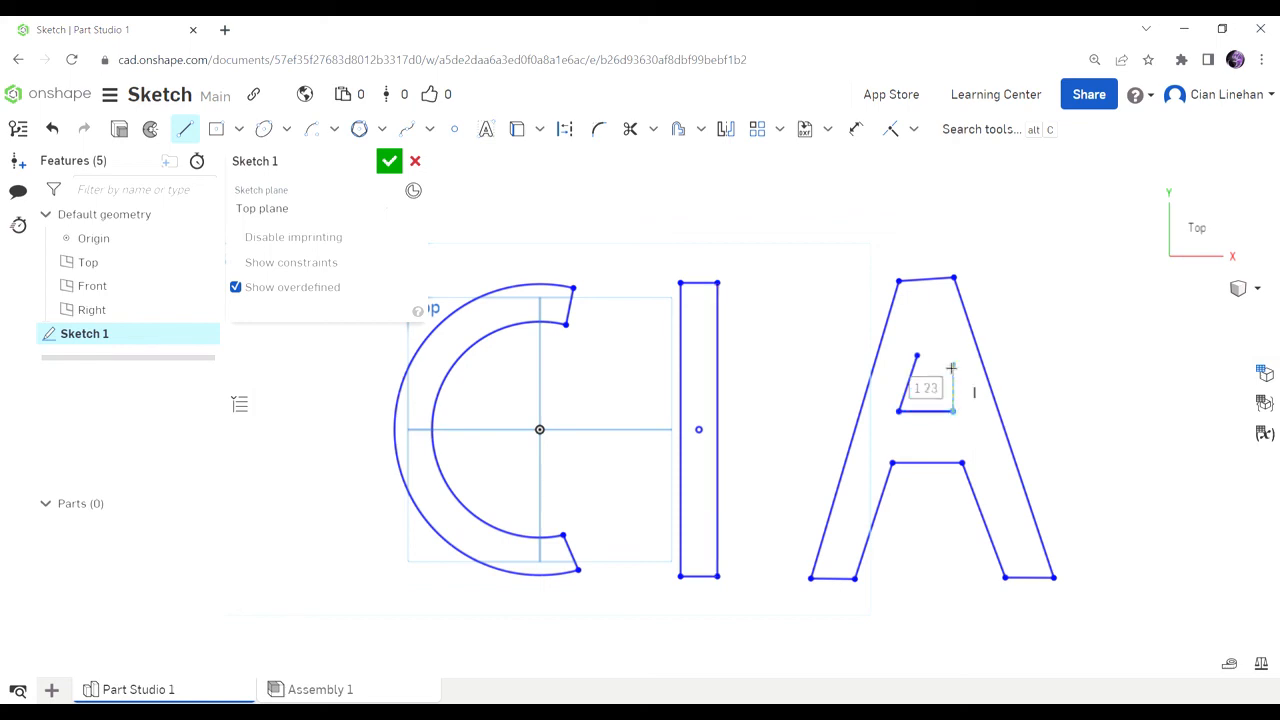
click(934, 355)
click(917, 355)
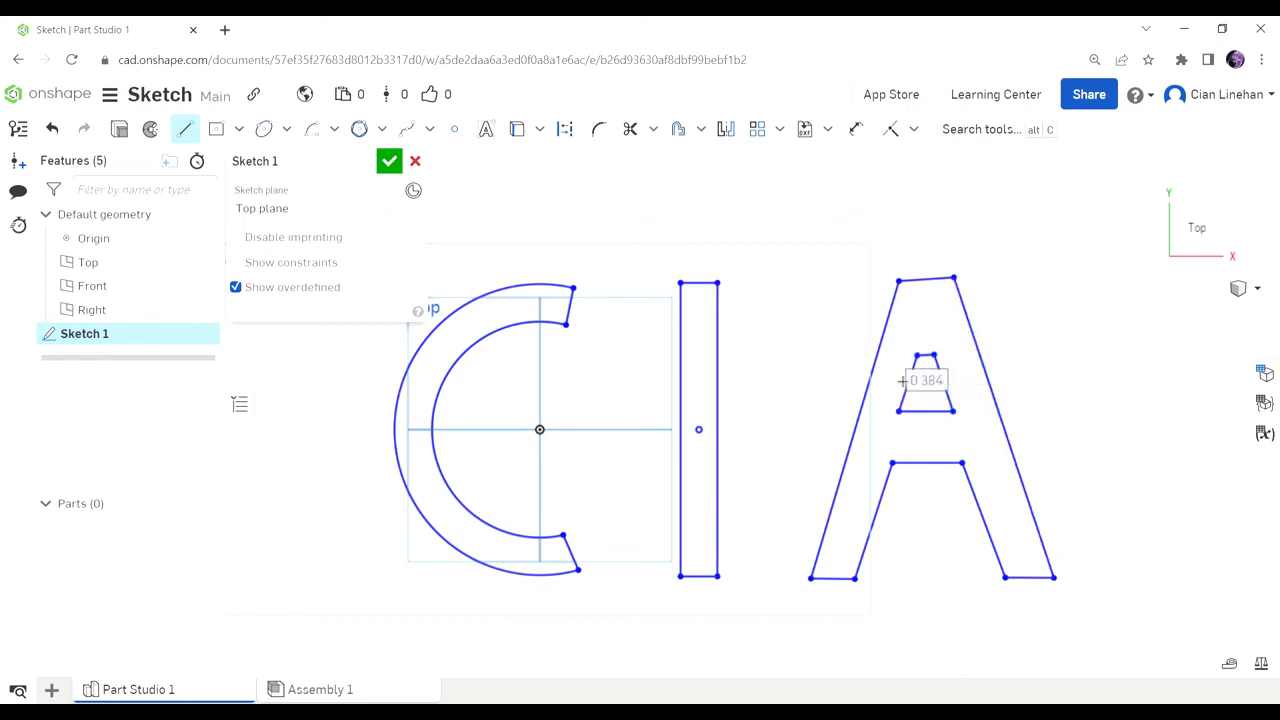
Step: Sketch a corner rectangle about 1.03 in wide and 6.84 in tall to the right of the A, level with its top and feet
scroll(1000, 460, down, 3)
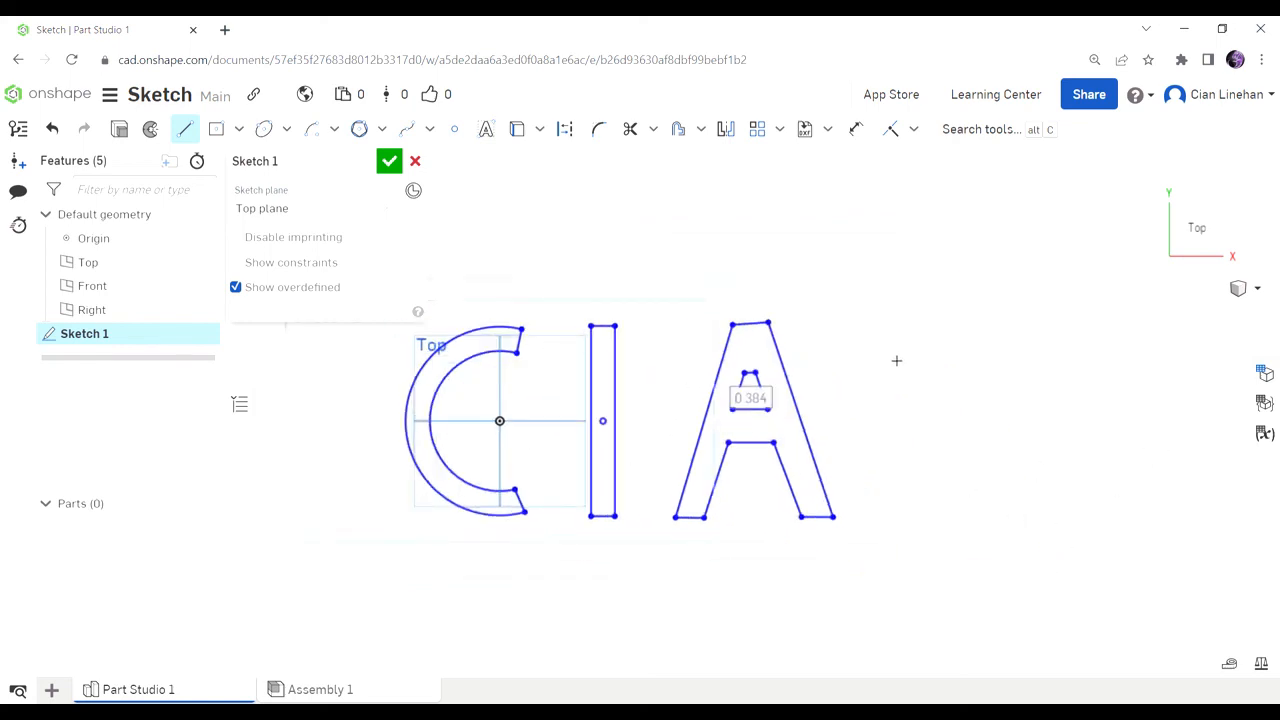
click(240, 130)
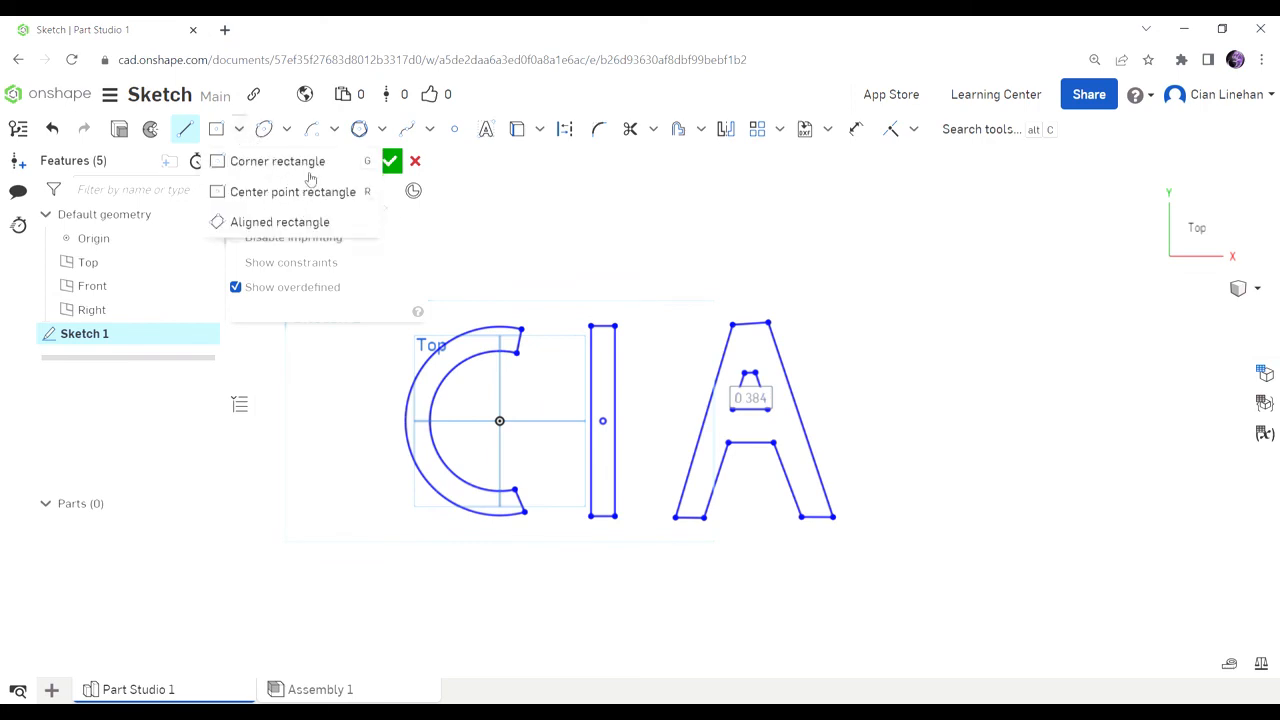
click(300, 161)
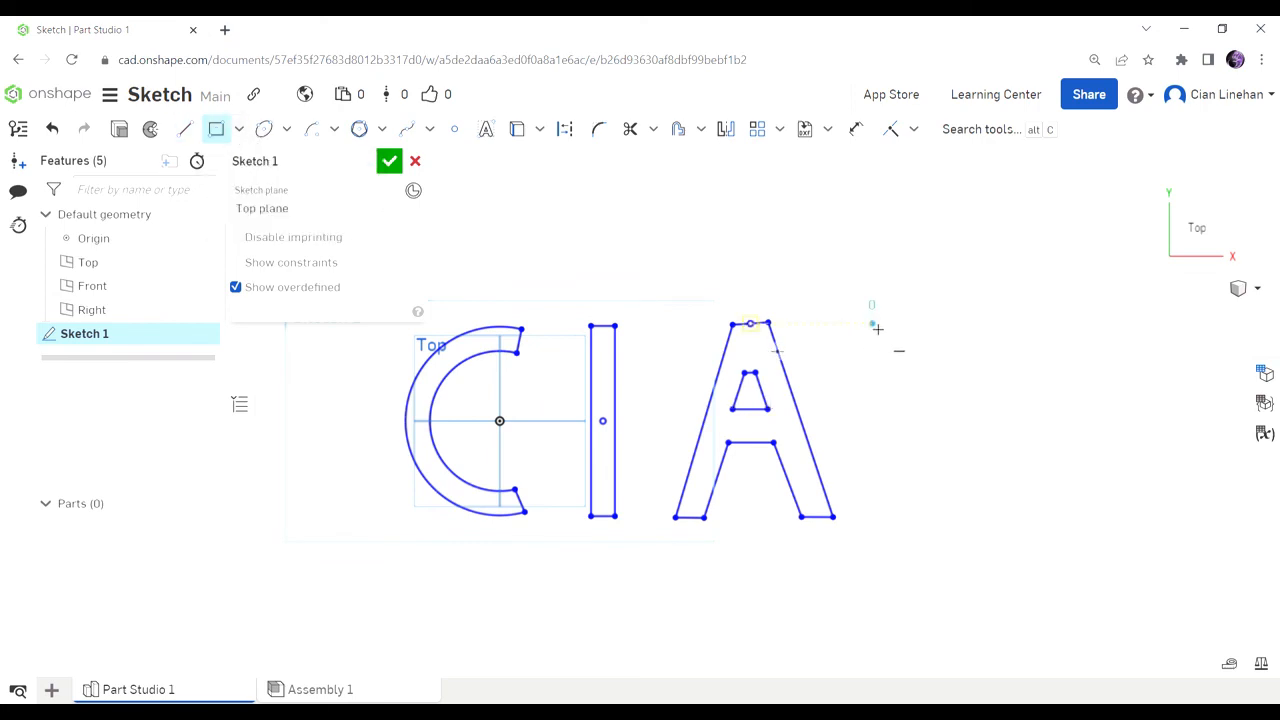
click(903, 518)
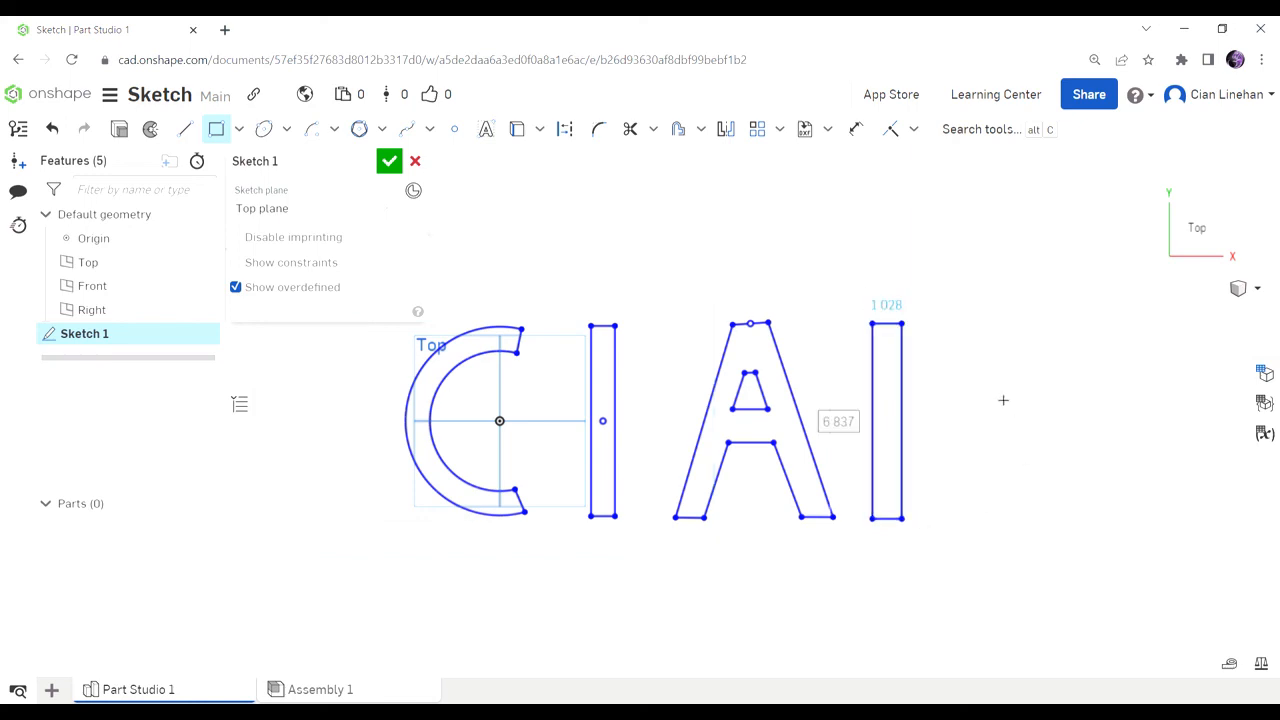
Step: Sketch a second corner rectangle about 0.87 in wide and 6.75 in tall as the N's right upright, level with the left one's top
click(996, 323)
click(1024, 518)
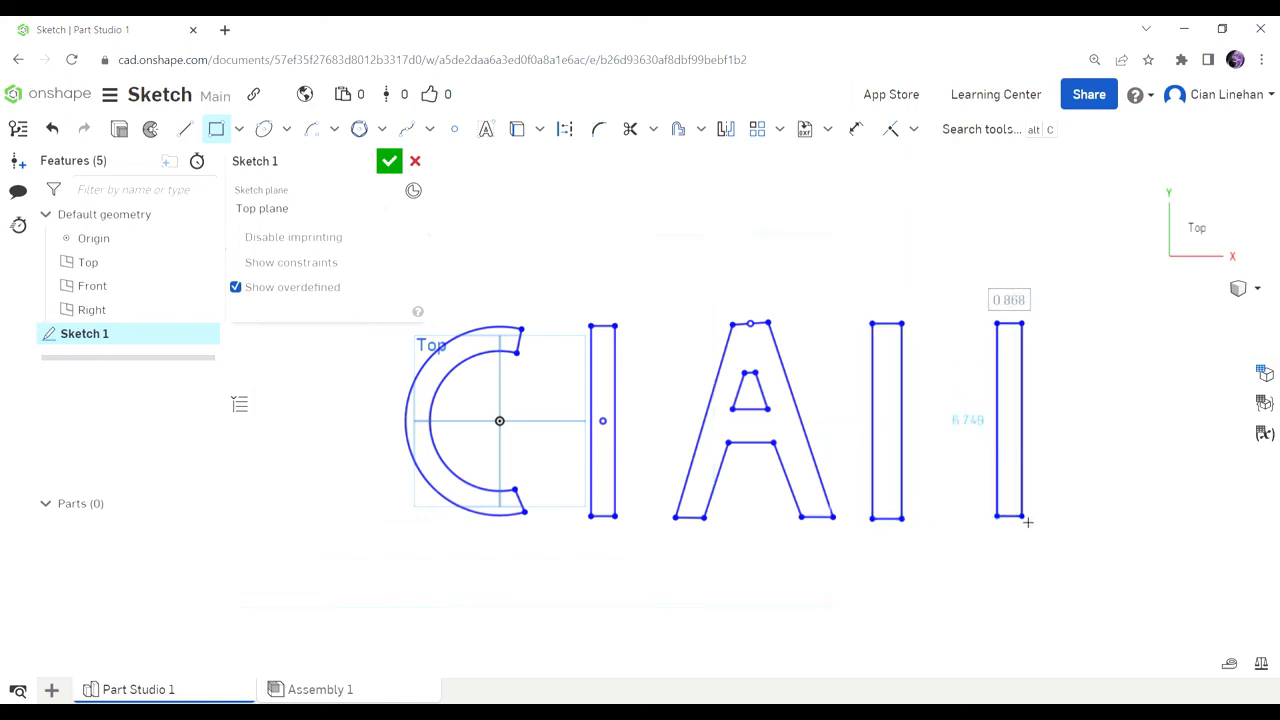
Step: Sketch the N's diagonal as two separate lines about 6.40 in and 5.92 in long, joining the inner edges of both uprights
click(185, 129)
click(902, 324)
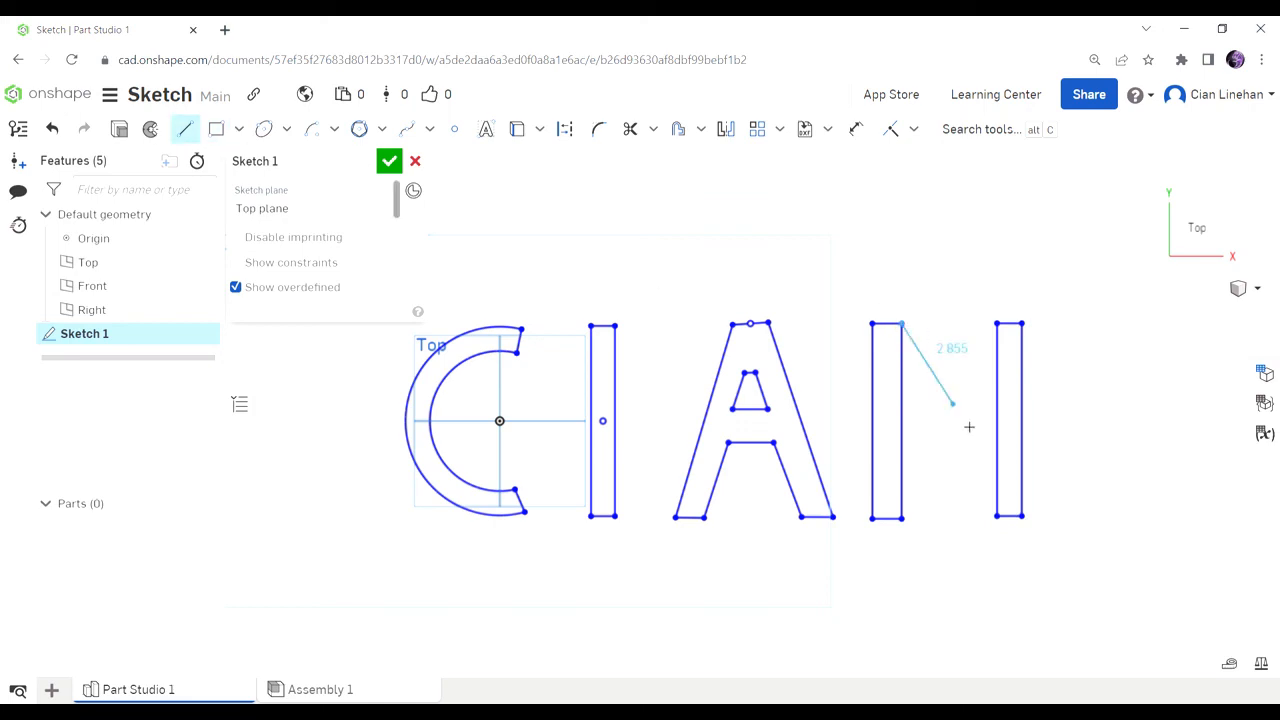
click(998, 480)
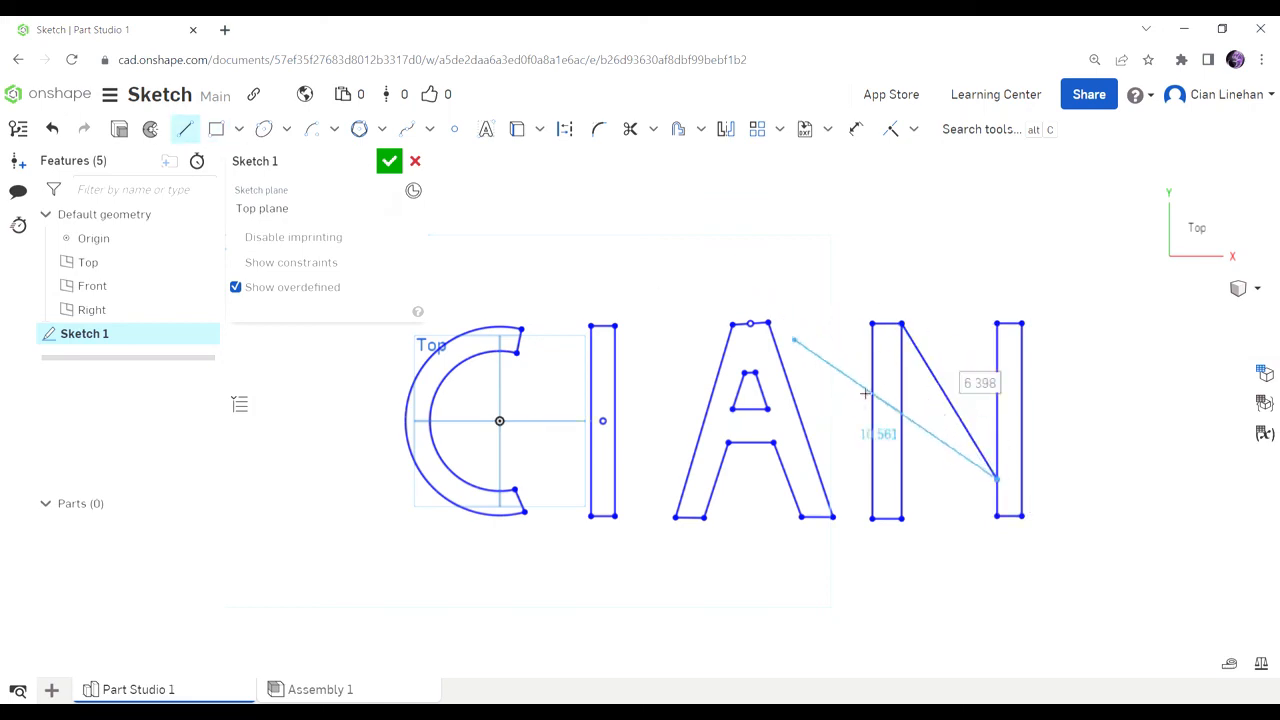
key(Escape)
key(l)
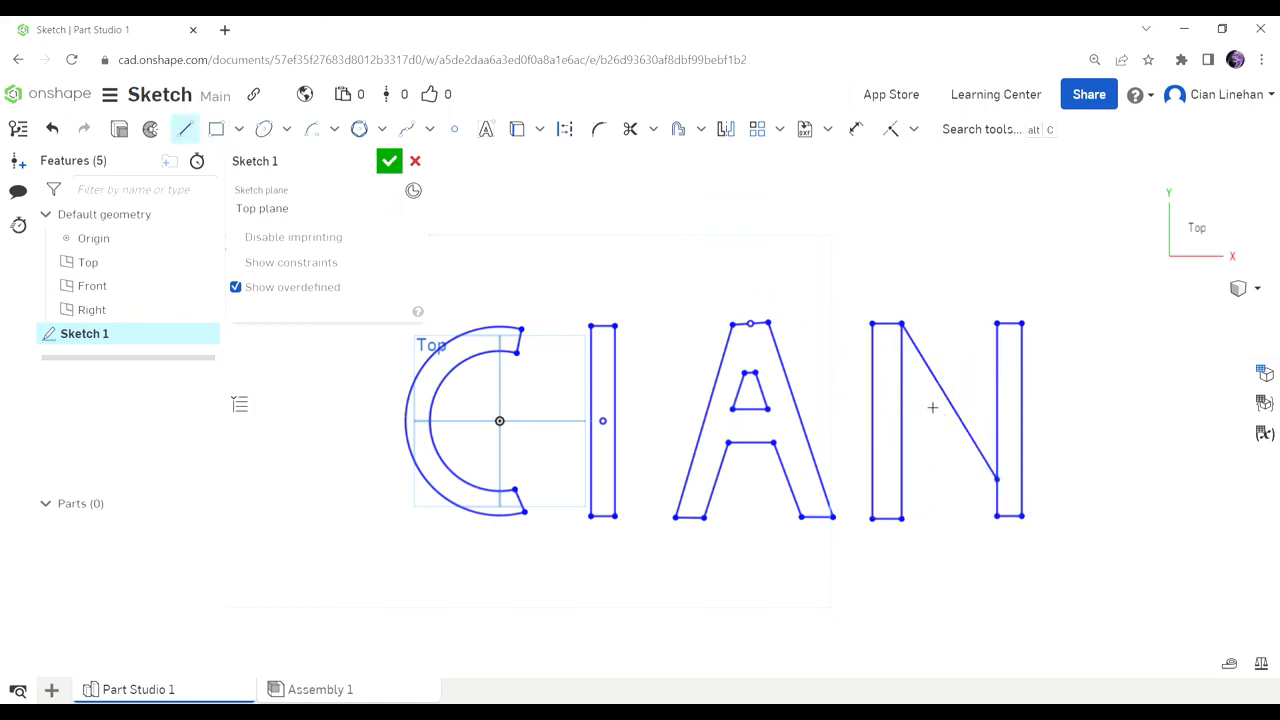
click(998, 517)
click(902, 376)
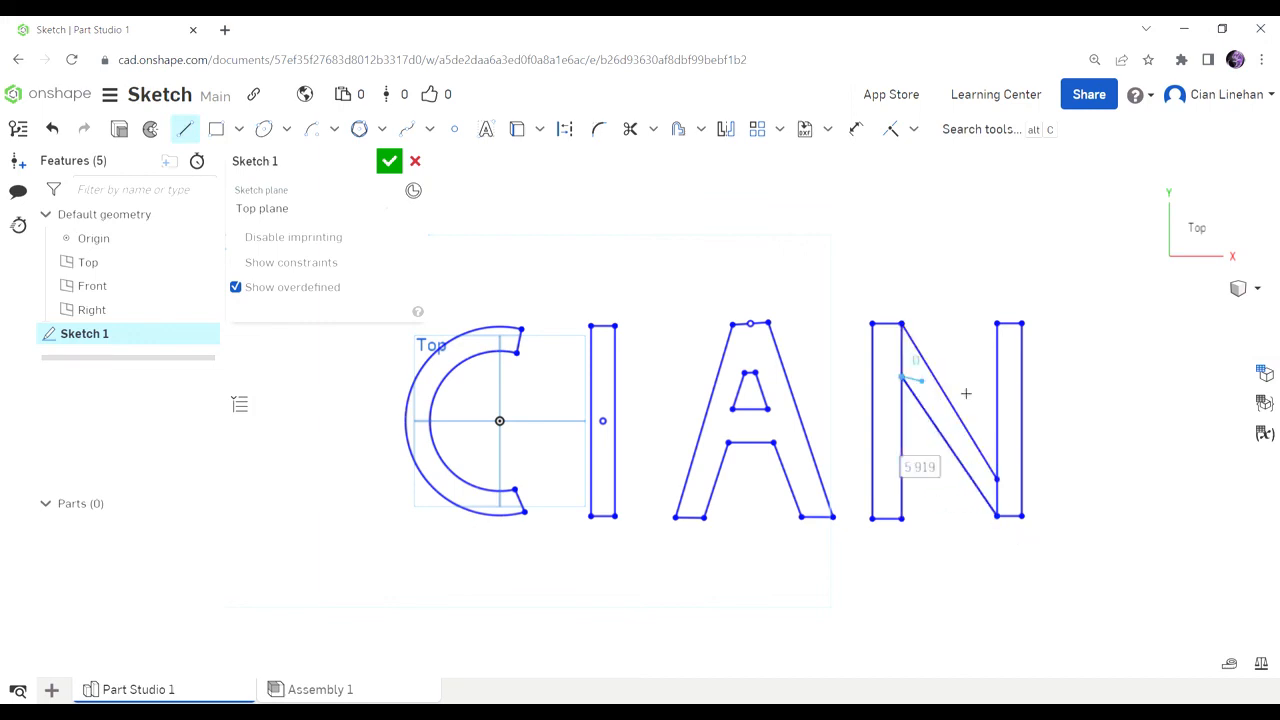
key(Escape)
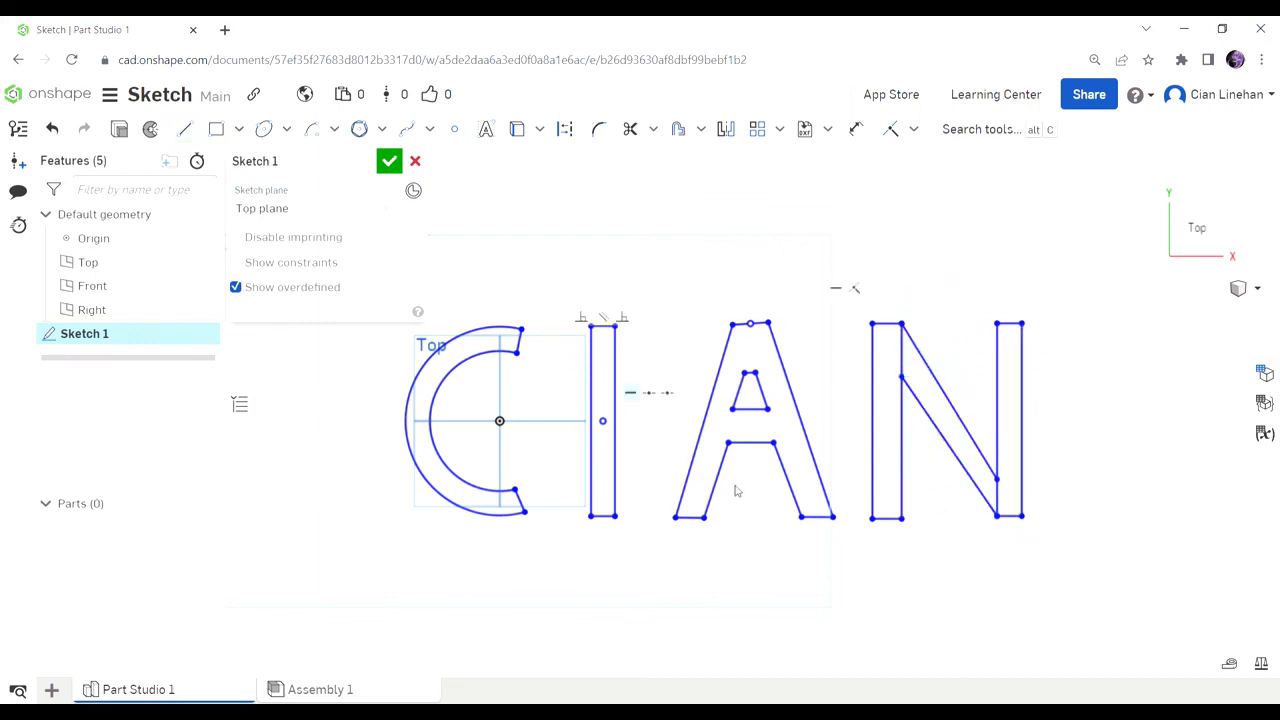